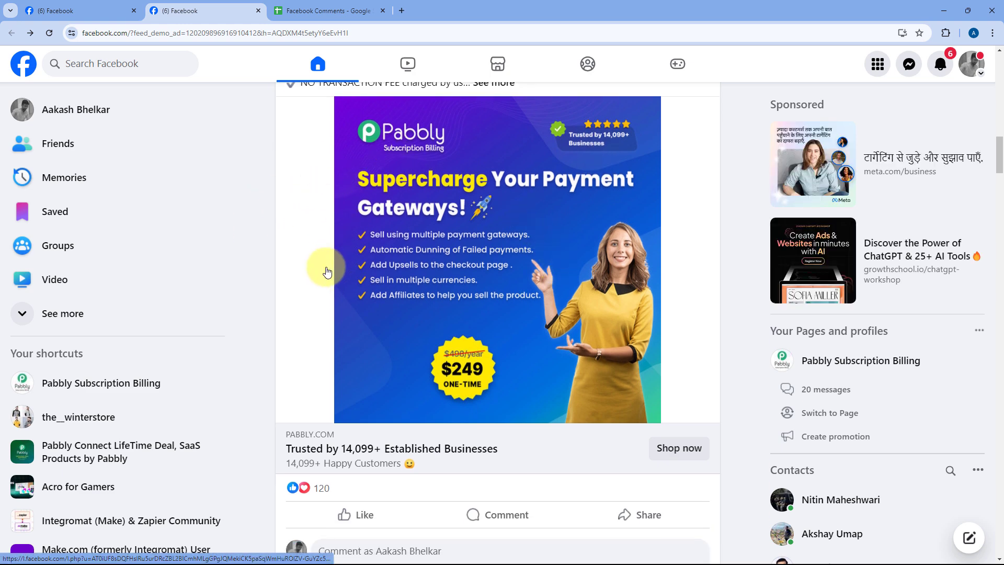
# - Review the Pabbly Subscription Billing ad and page on Facebook and the column headers of the Facebook Comments sheet
pyautogui.scroll(-1, 506, 315)
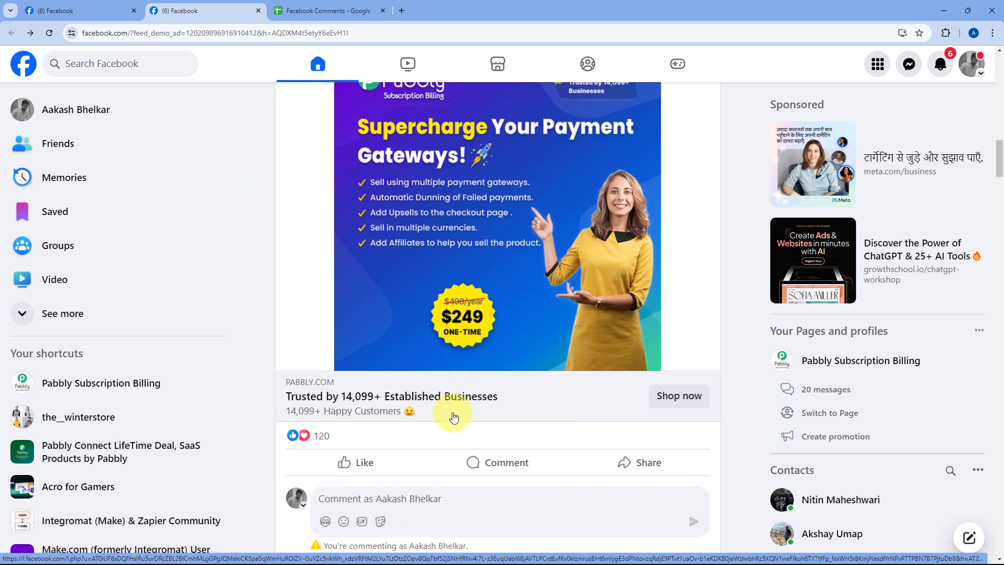
pyautogui.click(139, 10)
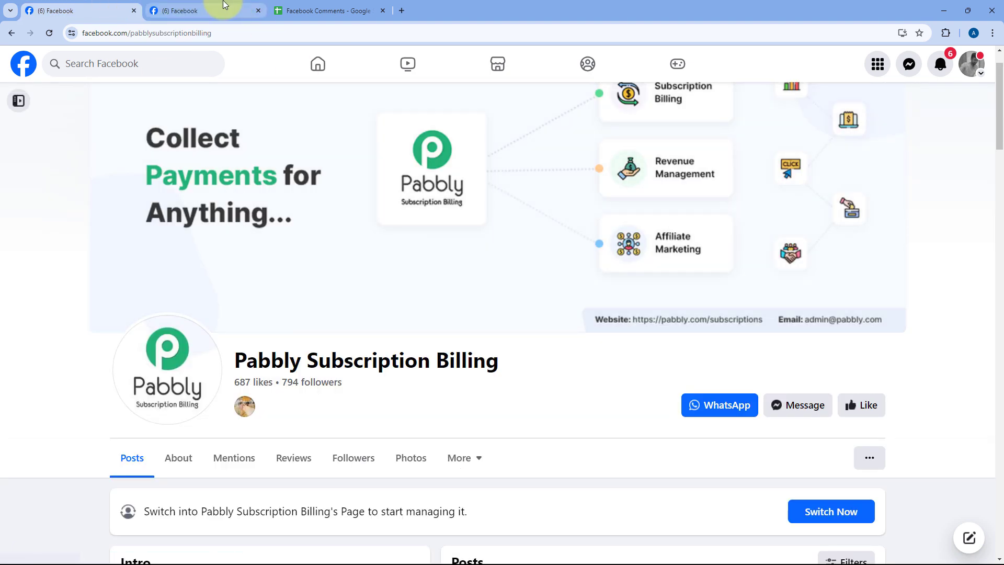
pyautogui.click(223, 6)
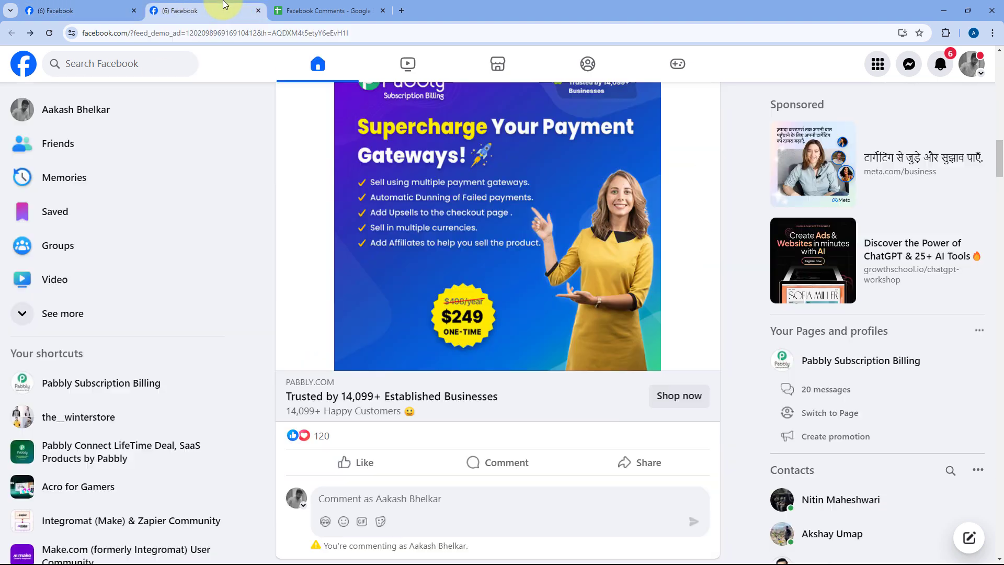
pyautogui.click(321, 9)
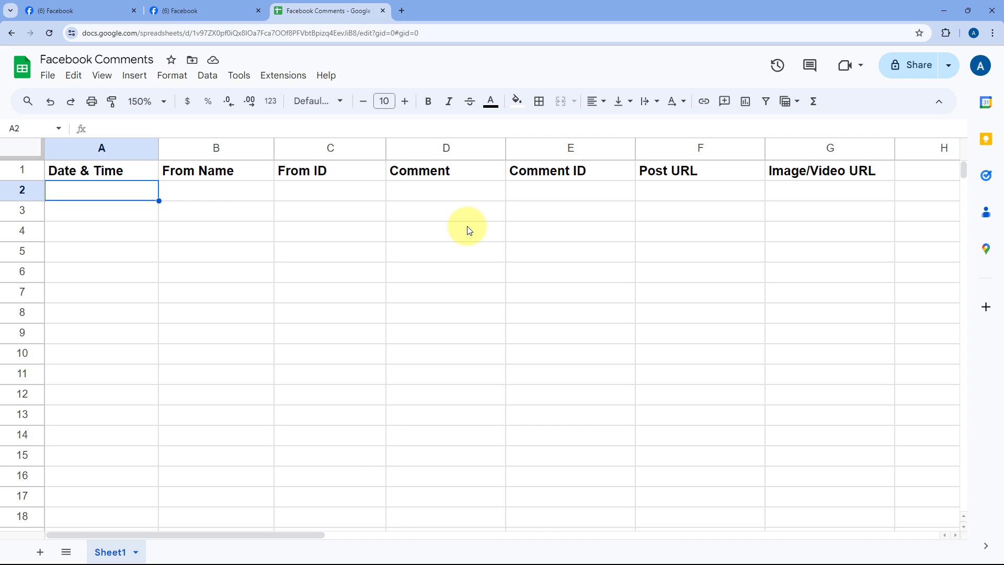
pyautogui.click(119, 10)
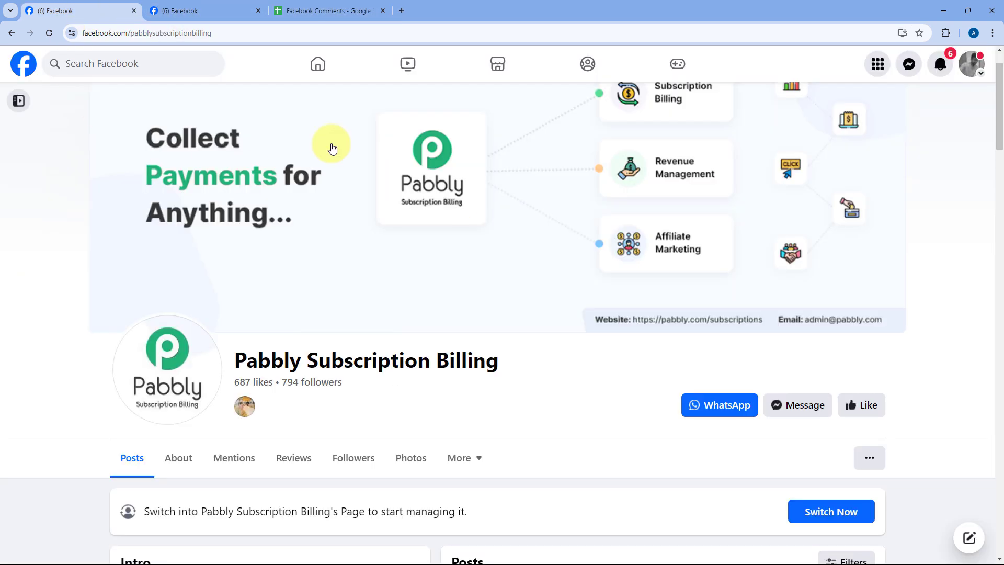
pyautogui.click(305, 2)
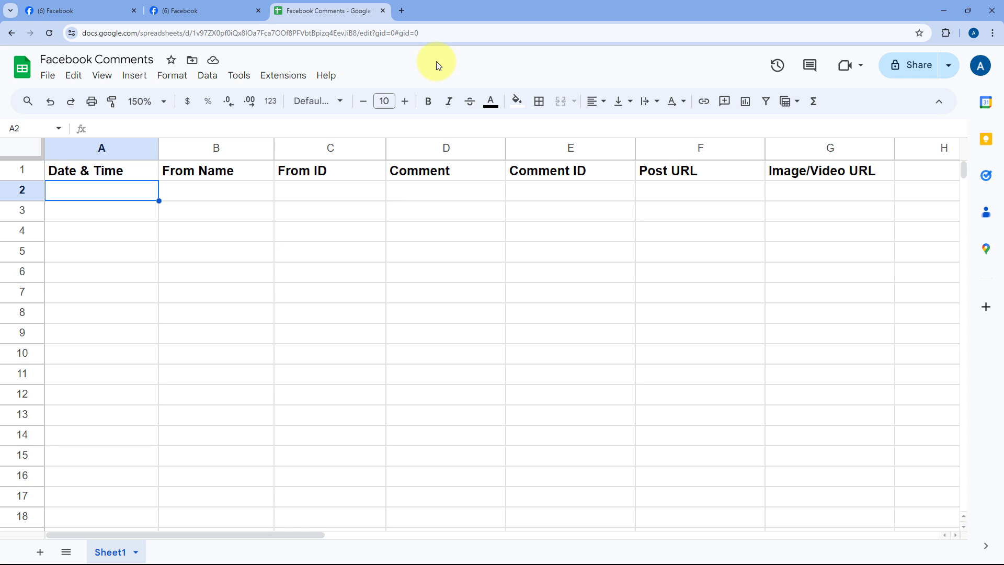
# - Go to pabbly.com/connect in a new browser tab, sign in and access the Pabbly Connect dashboard
pyautogui.click(402, 10)
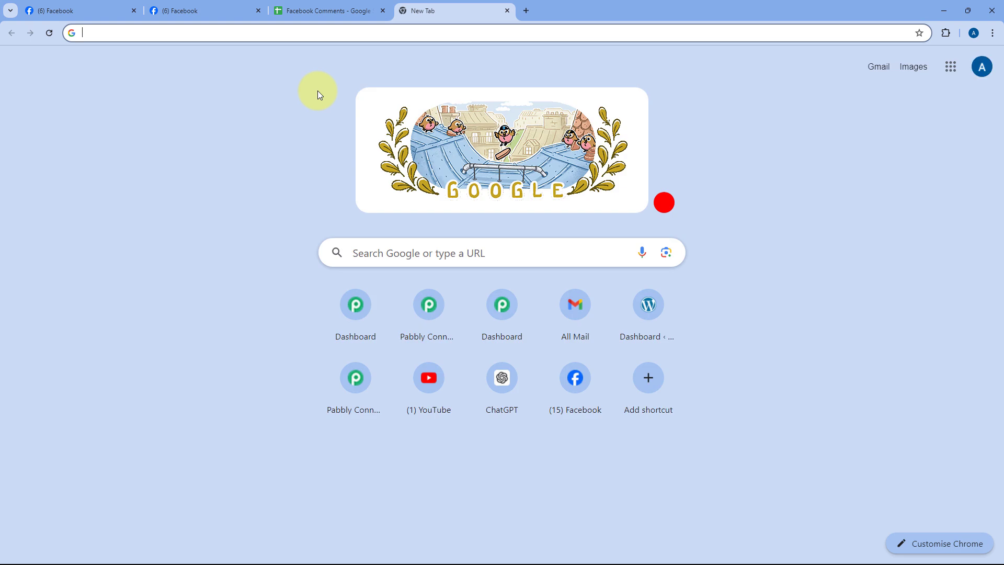
pyautogui.write('pabbly.com/connect')
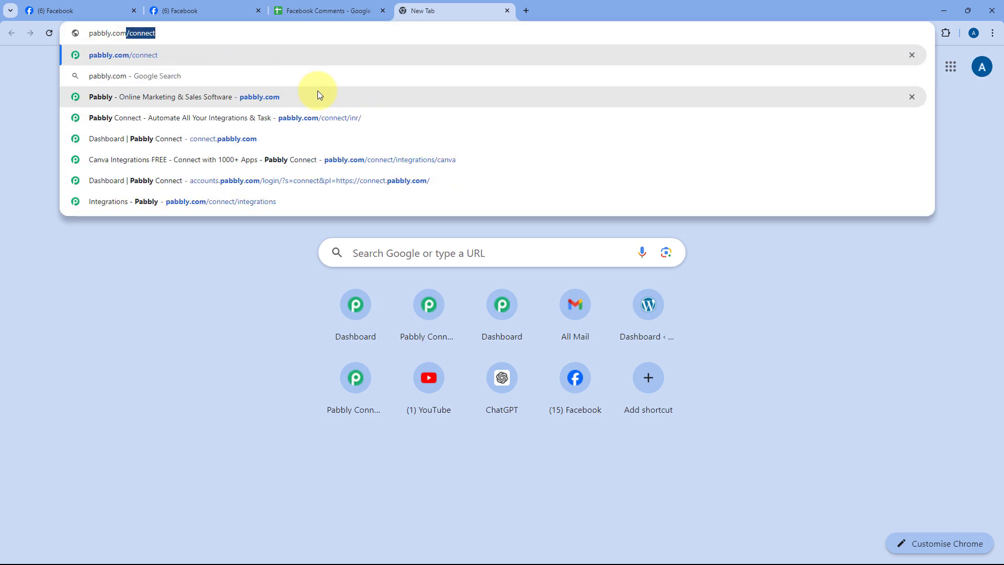
pyautogui.press('Return')
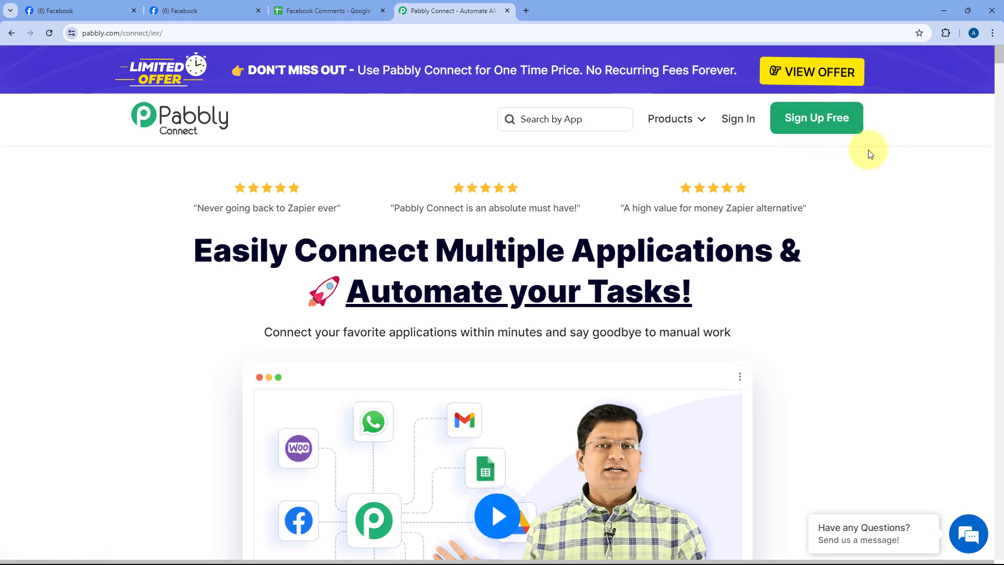
pyautogui.click(741, 121)
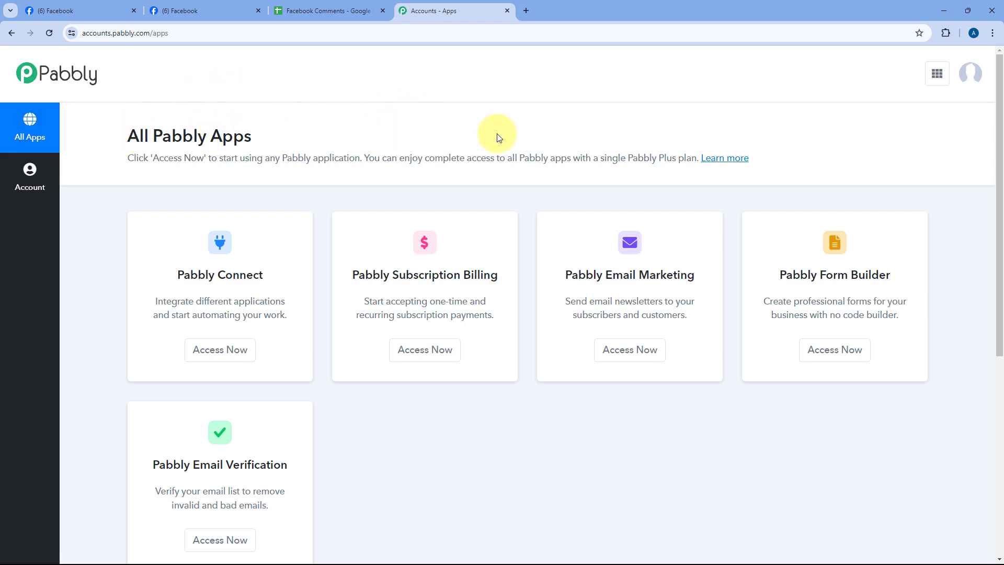
pyautogui.click(224, 349)
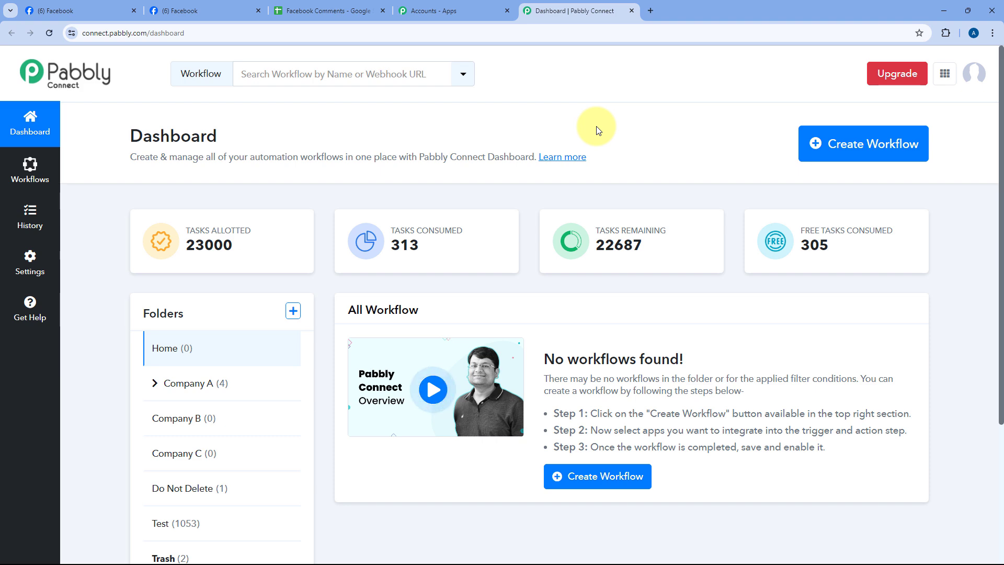
# - Create a workflow named "Facebook Pages to Google Sheets" in the Home folder
pyautogui.click(845, 149)
pyautogui.write('Fac')
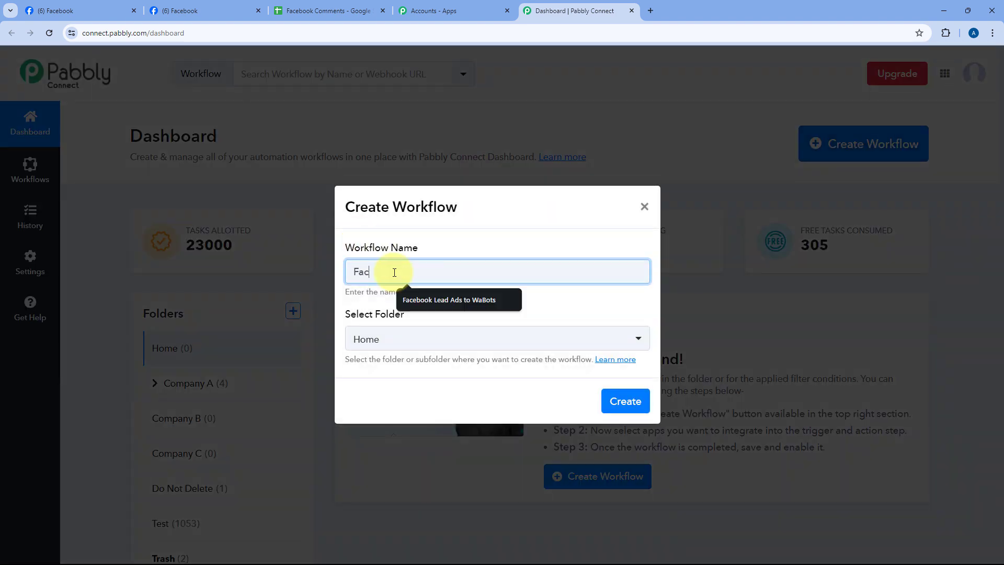
pyautogui.write('ebok')
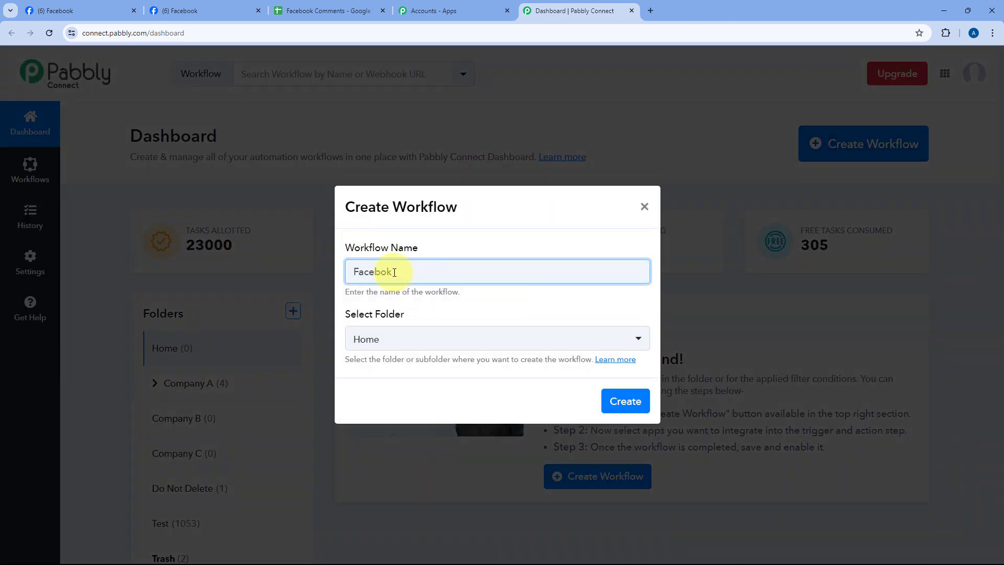
pyautogui.press('BackSpace')
pyautogui.write('ok Pages to Google Sheets')
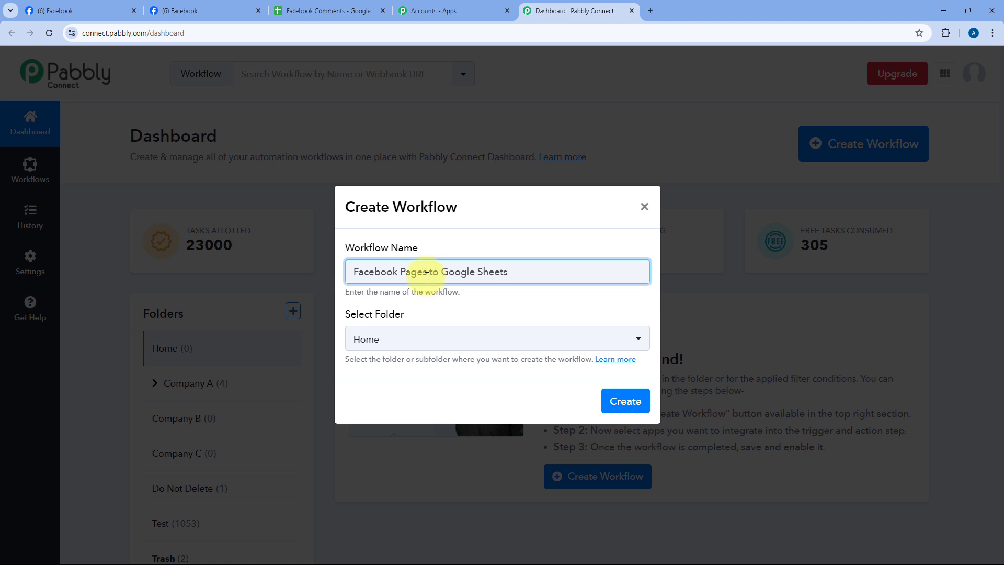
pyautogui.click(470, 340)
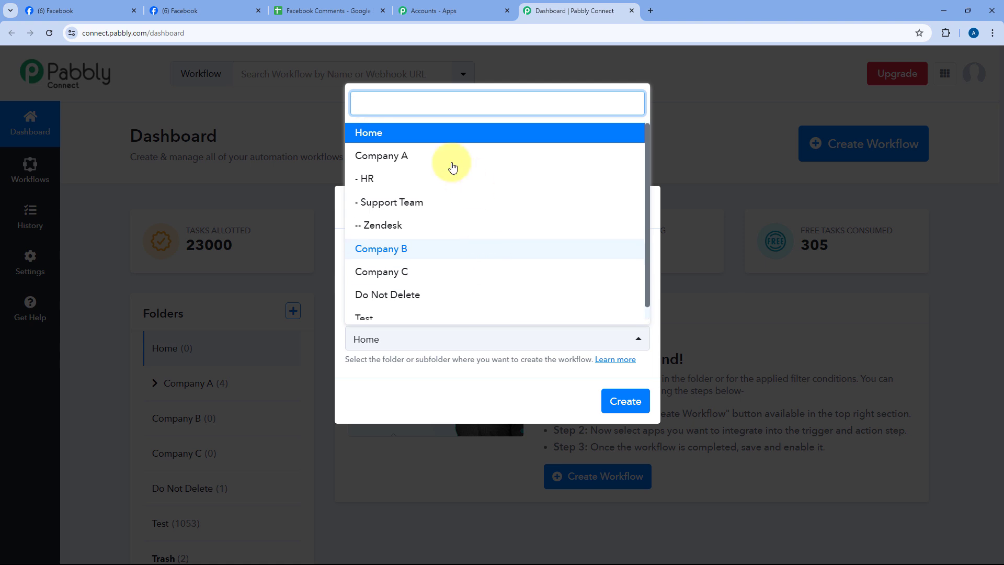
pyautogui.click(411, 137)
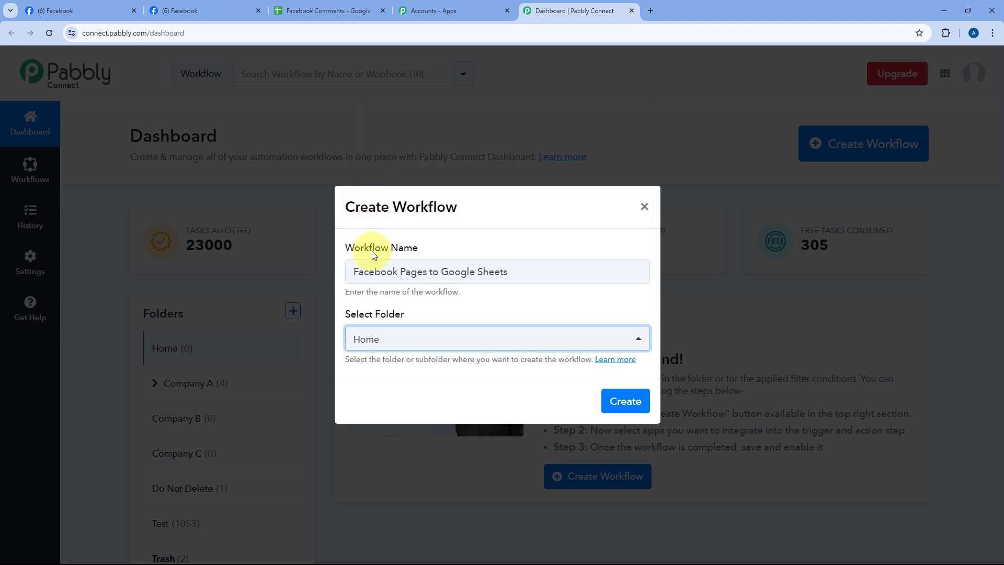
pyautogui.click(627, 401)
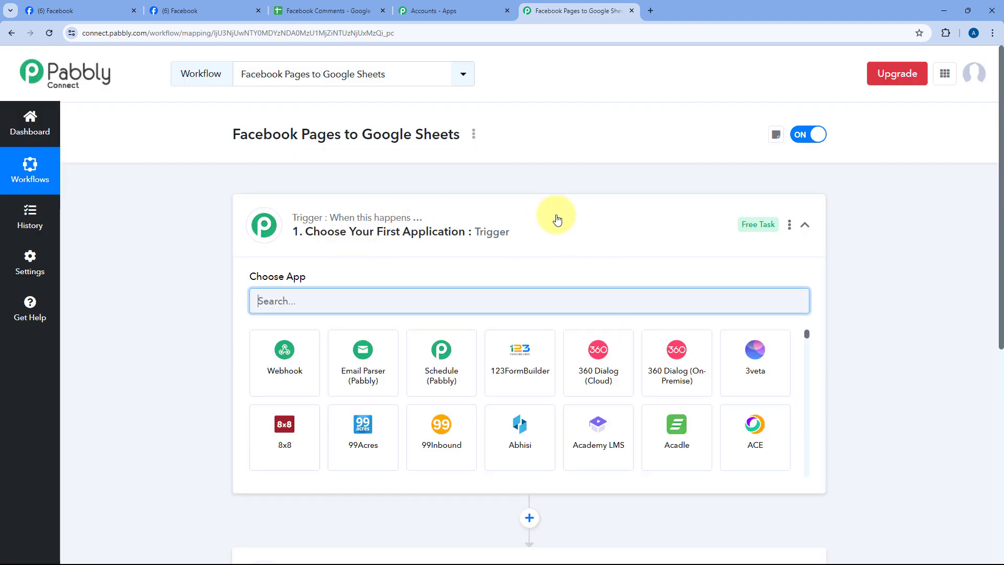
# - Examine the new workflow's trigger and action sections, collapsing the trigger and expanding it again
pyautogui.click(517, 206)
pyautogui.scroll(-1, 208, 218)
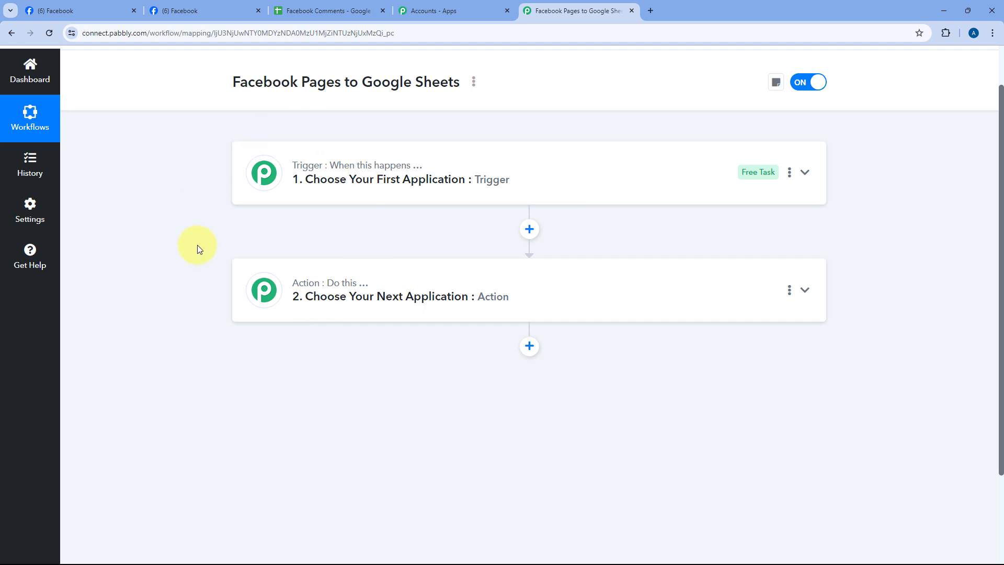
pyautogui.moveTo(309, 167)
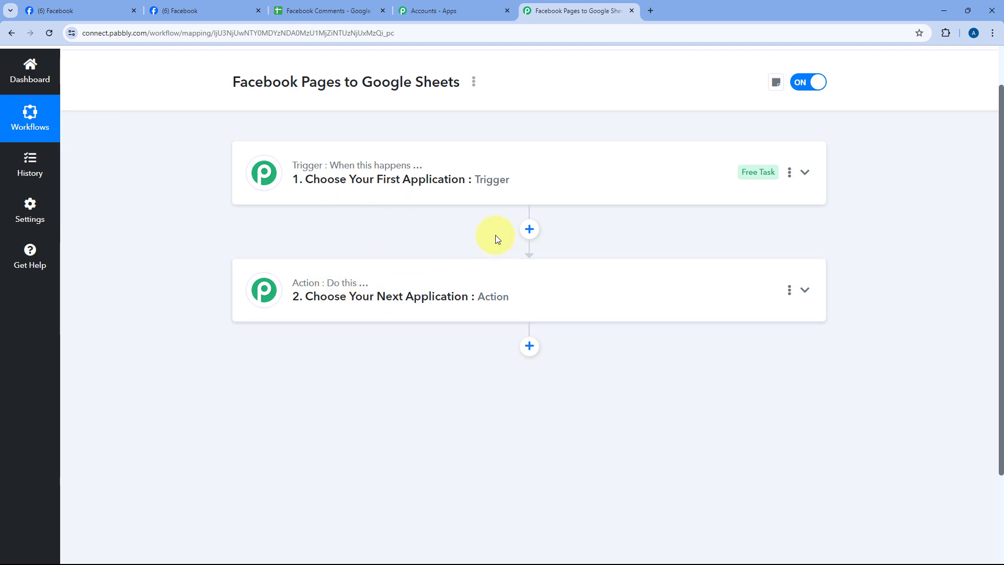
pyautogui.click(528, 158)
pyautogui.scroll(1, 197, 228)
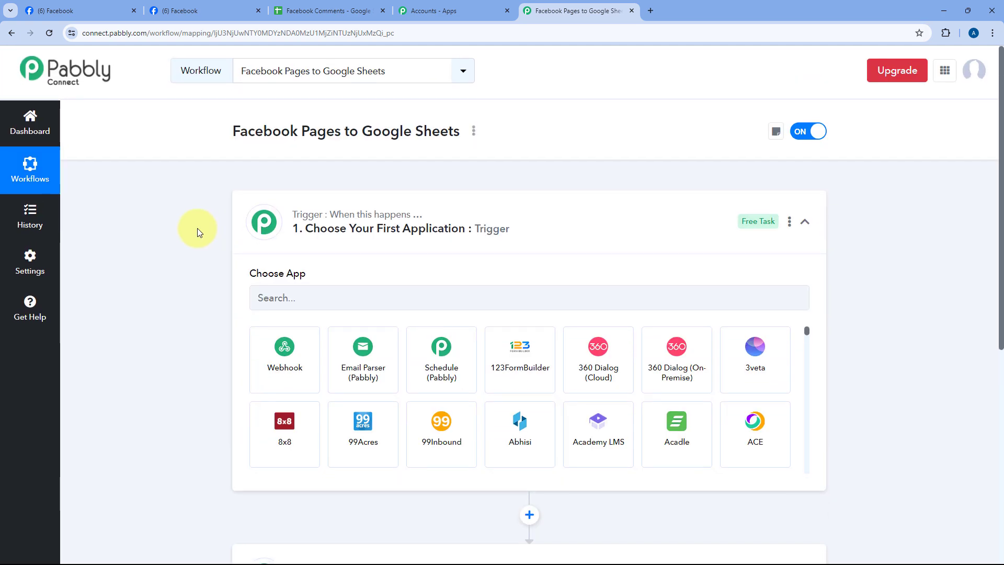
pyautogui.scroll(-1, 197, 231)
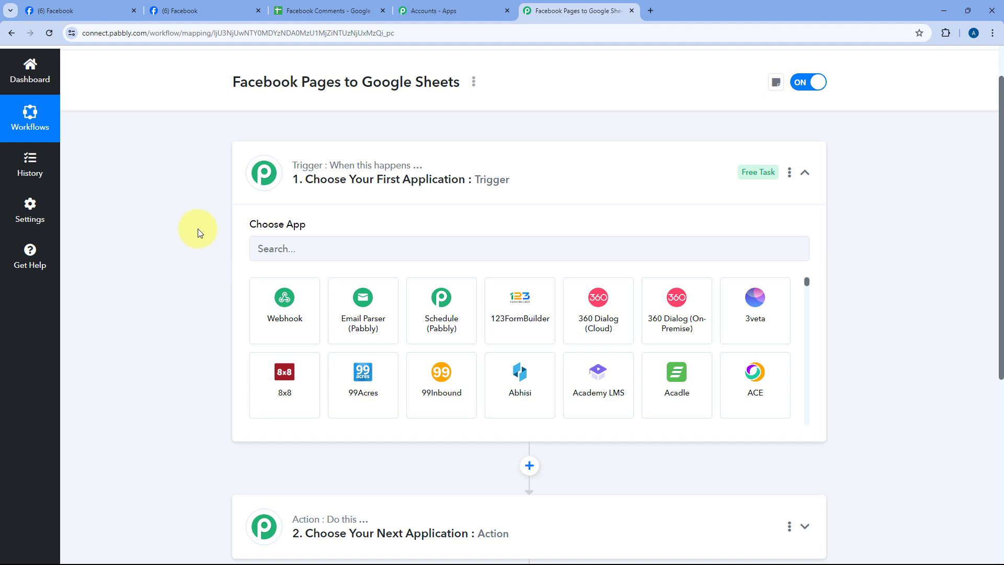
# - Check the source Facebook page and the destination Facebook Comments sheet against the workflow's trigger and action, ending on the workflow
pyautogui.click(84, 10)
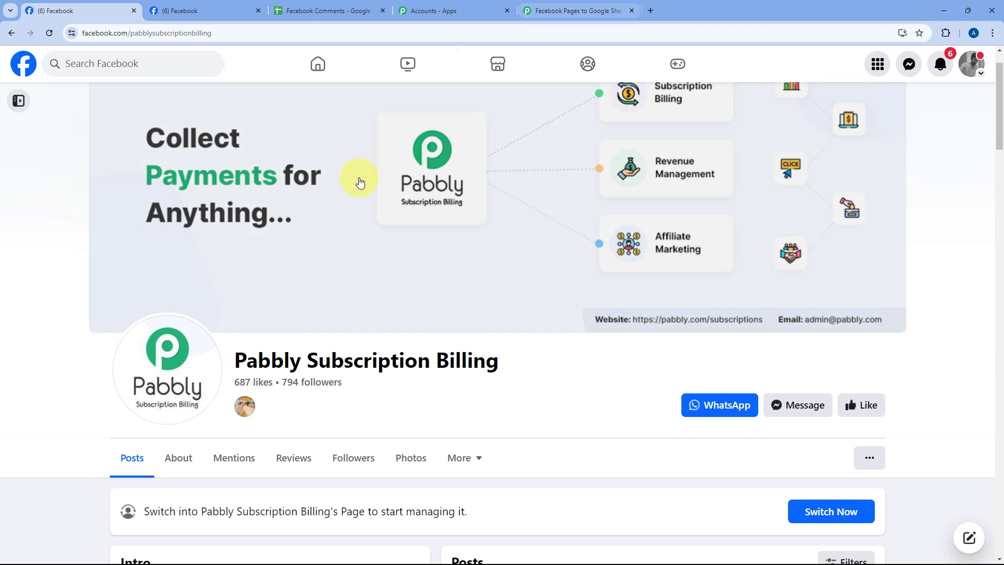
pyautogui.click(572, 11)
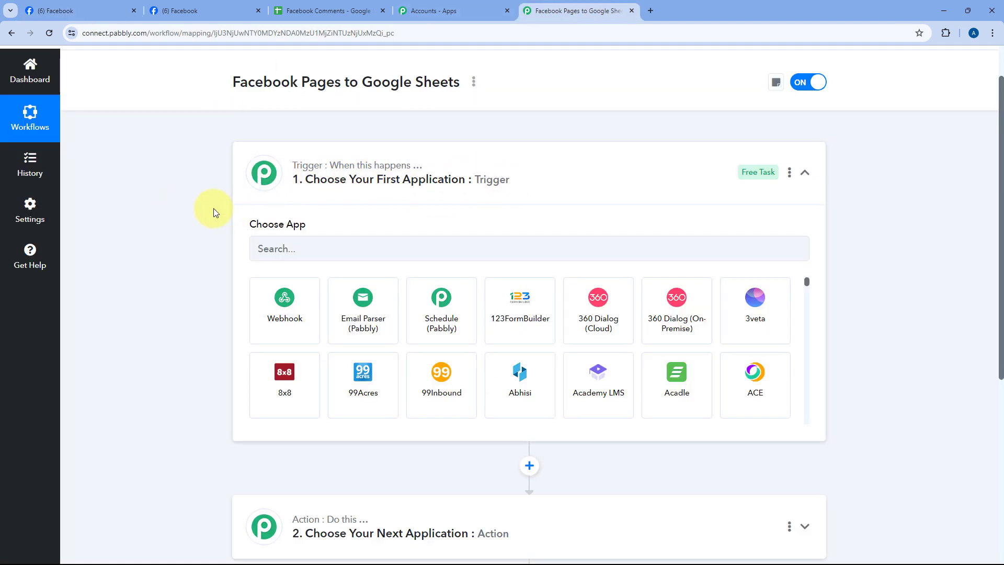
pyautogui.scroll(-1, 214, 210)
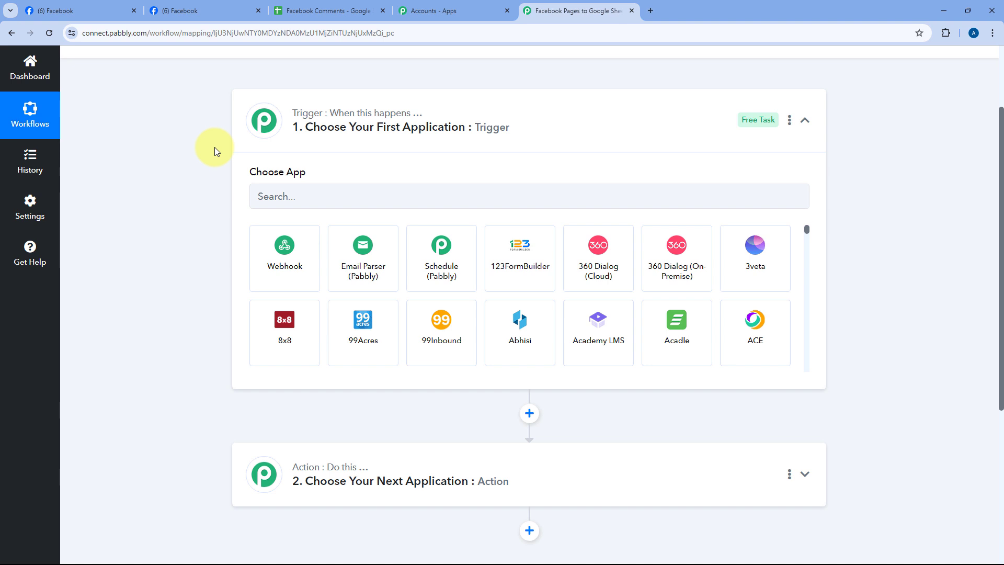
pyautogui.scroll(-1, 207, 234)
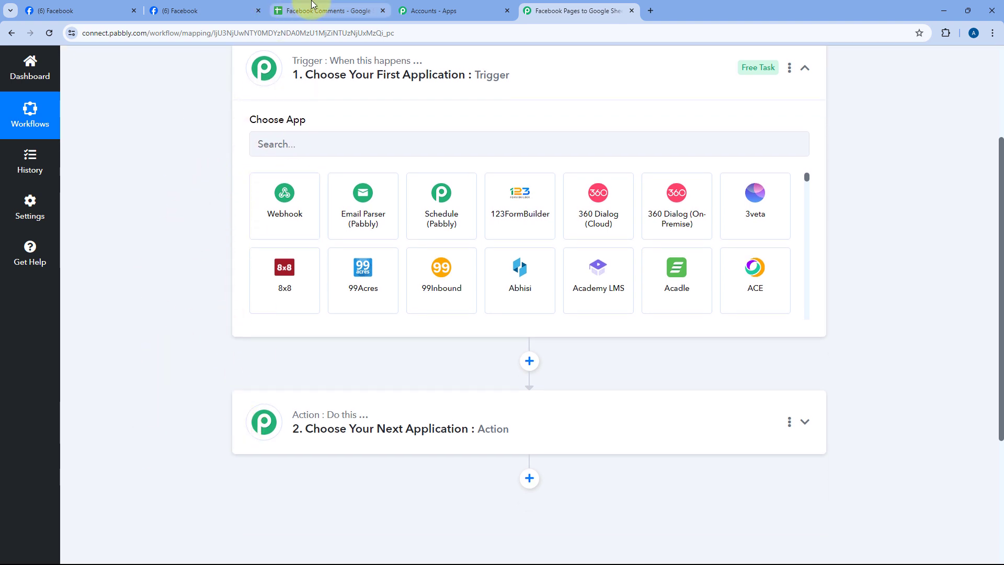
pyautogui.click(312, 7)
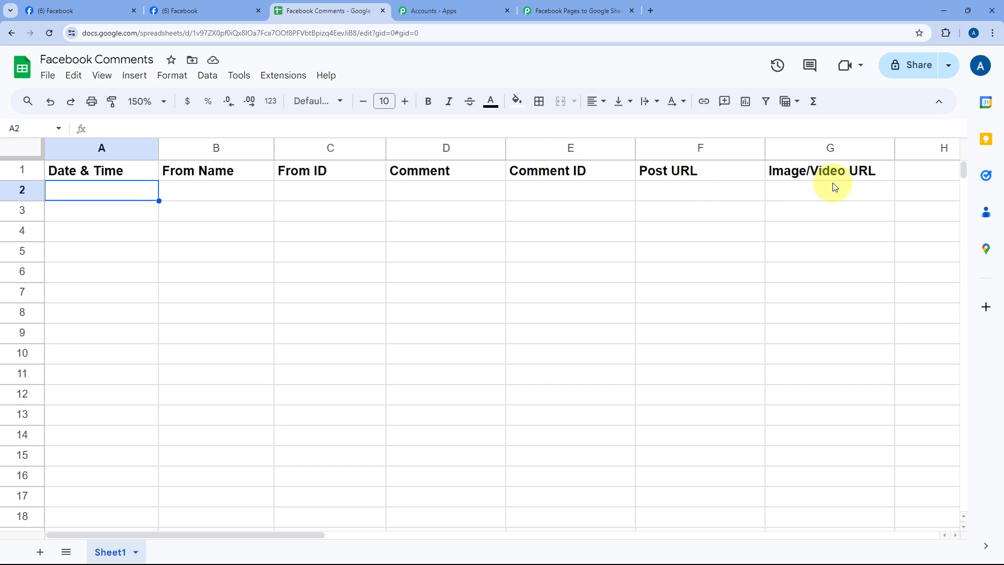
pyautogui.click(592, 6)
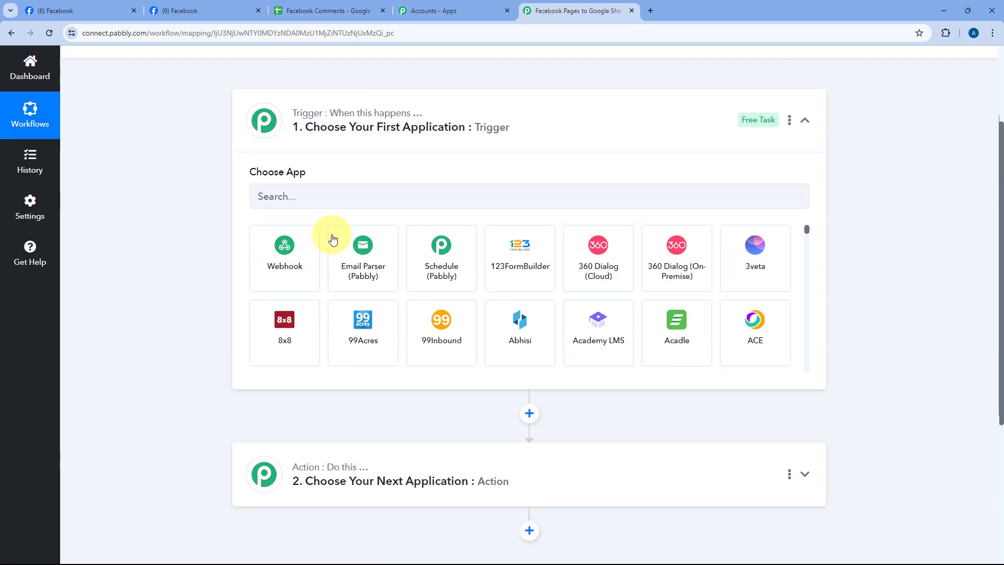
# - Set the workflow's trigger app to Facebook Pages with New Comment as the trigger event
pyautogui.click(312, 188)
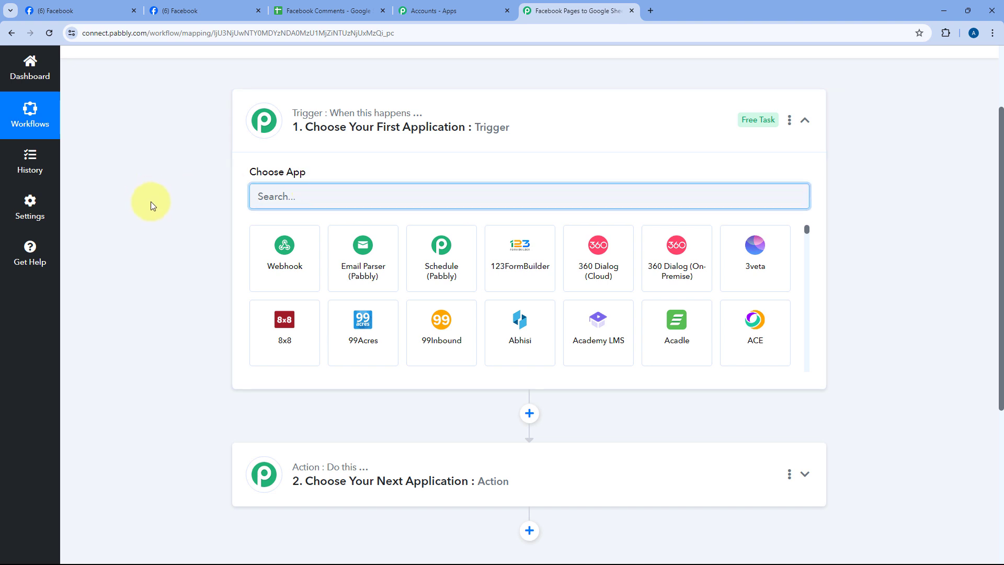
pyautogui.write('Facebo')
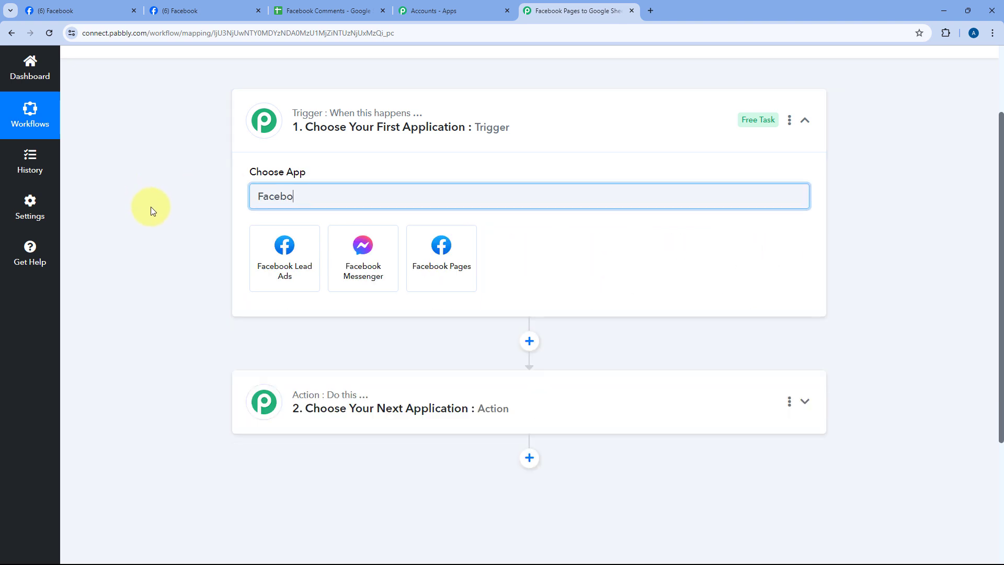
pyautogui.write('ok Pages')
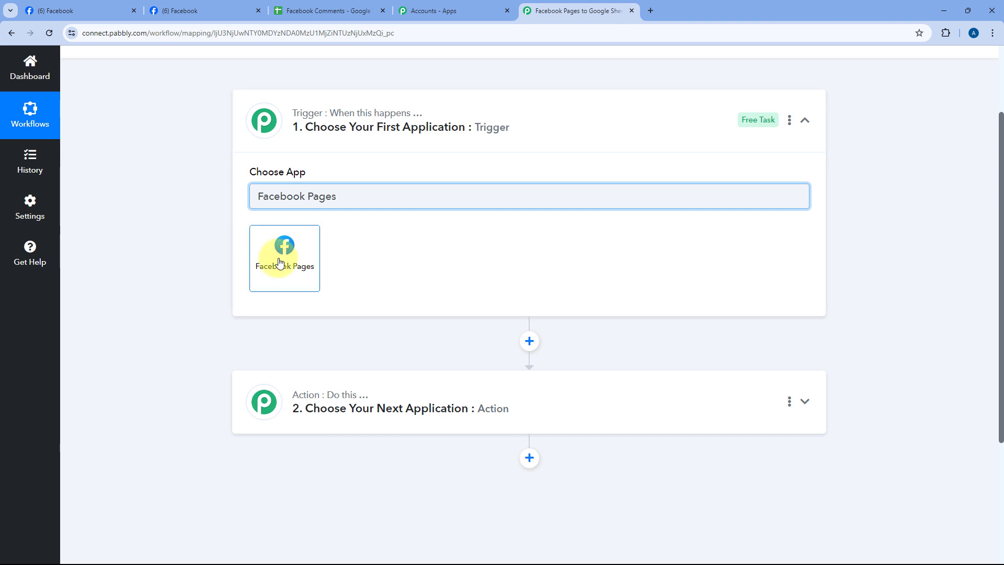
pyautogui.click(283, 262)
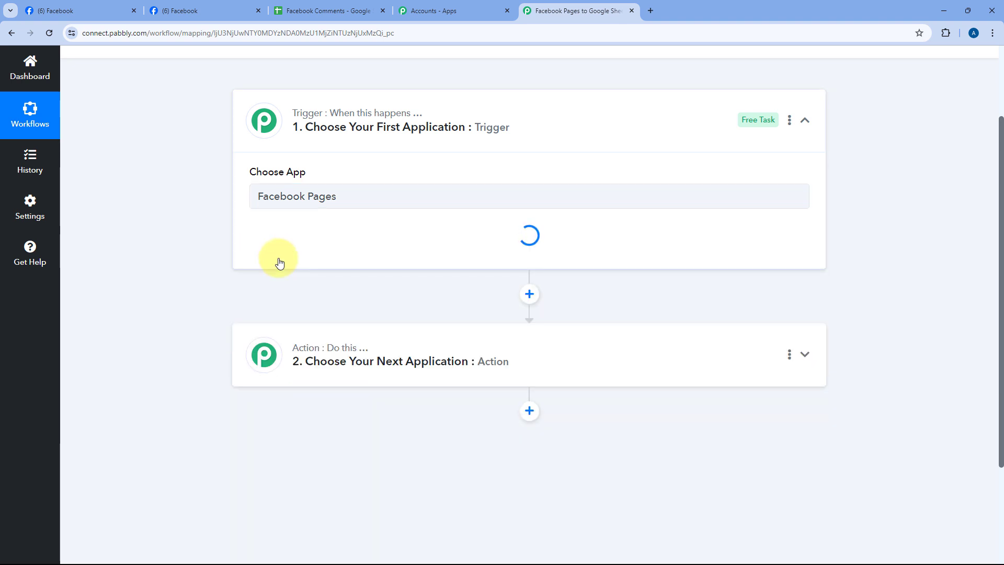
pyautogui.click(331, 250)
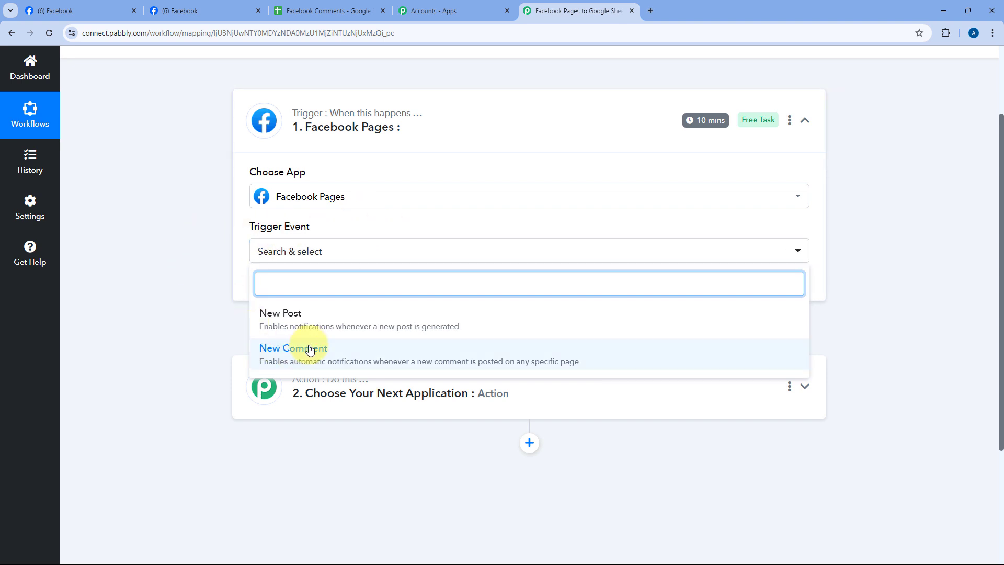
pyautogui.click(310, 349)
# - Connect the trigger through a new Facebook Pages connection, authorizing access with the previously linked Facebook account
pyautogui.click(293, 287)
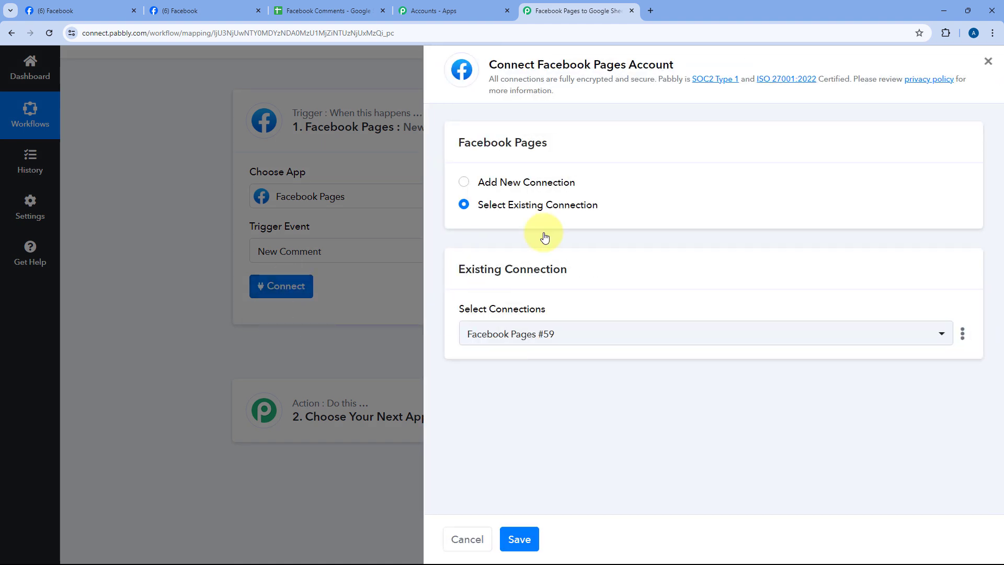
pyautogui.click(464, 183)
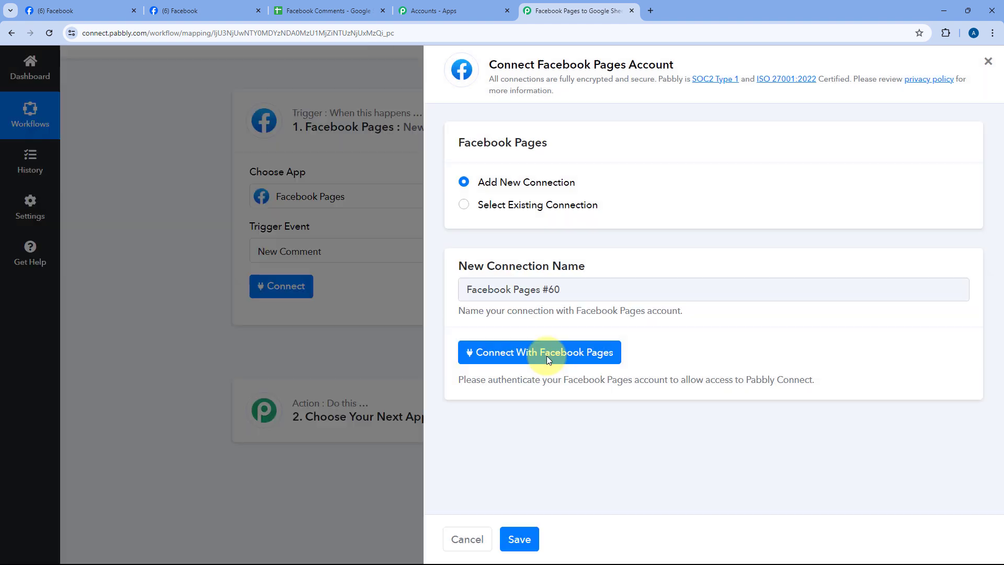
pyautogui.click(544, 356)
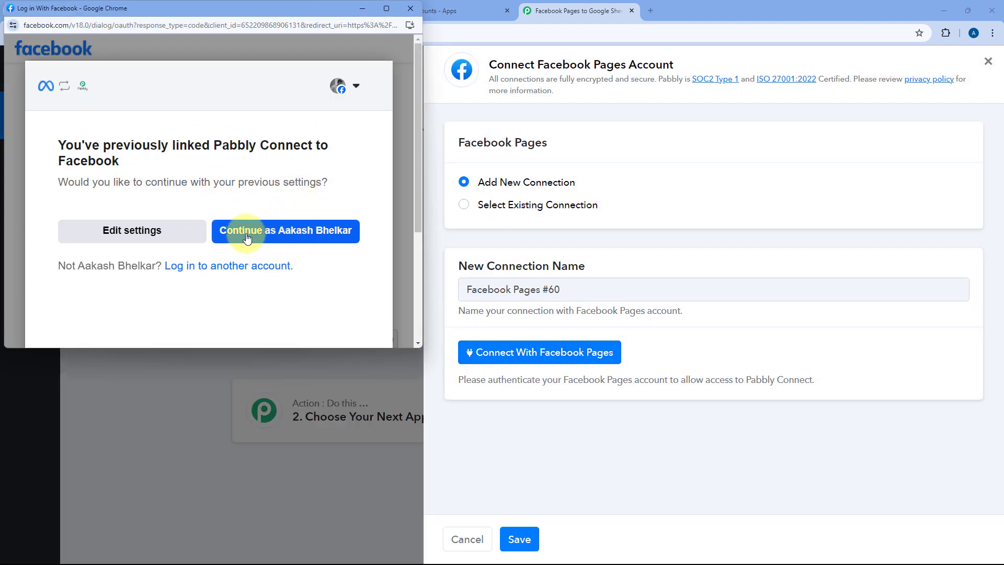
pyautogui.click(250, 237)
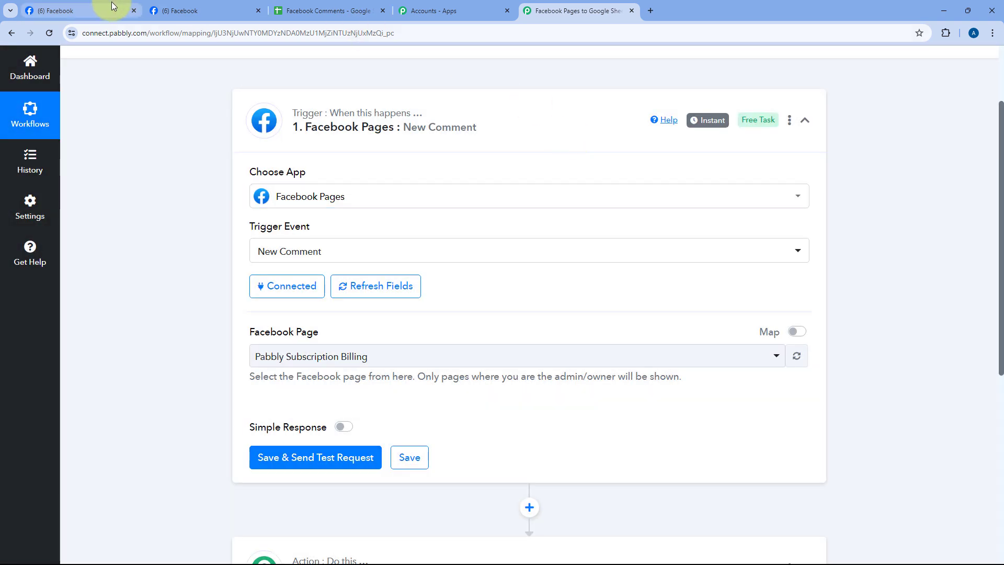
# - Check the Pabbly Subscription Billing page on Facebook against the Facebook Page options available for the trigger
pyautogui.click(107, 10)
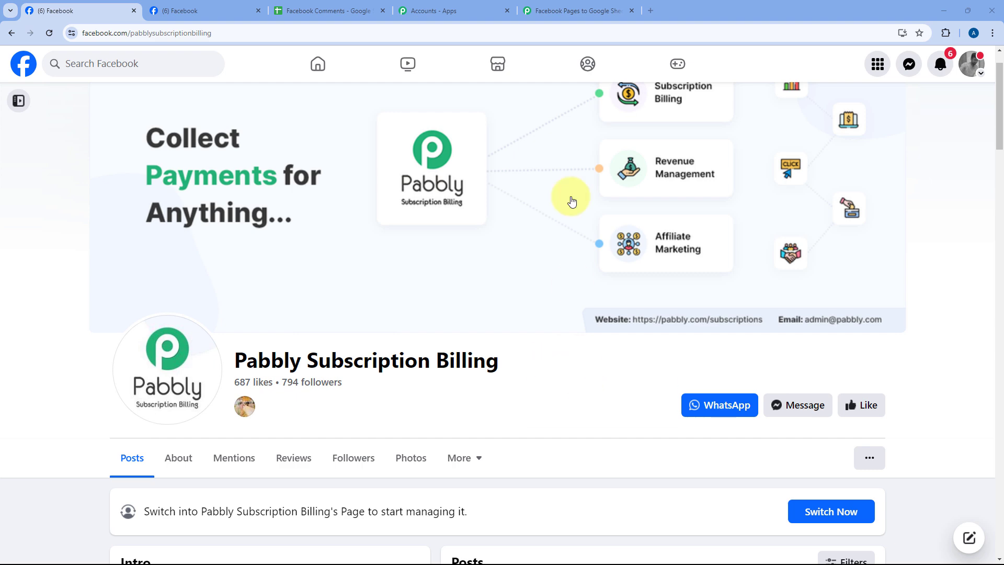
pyautogui.click(575, 10)
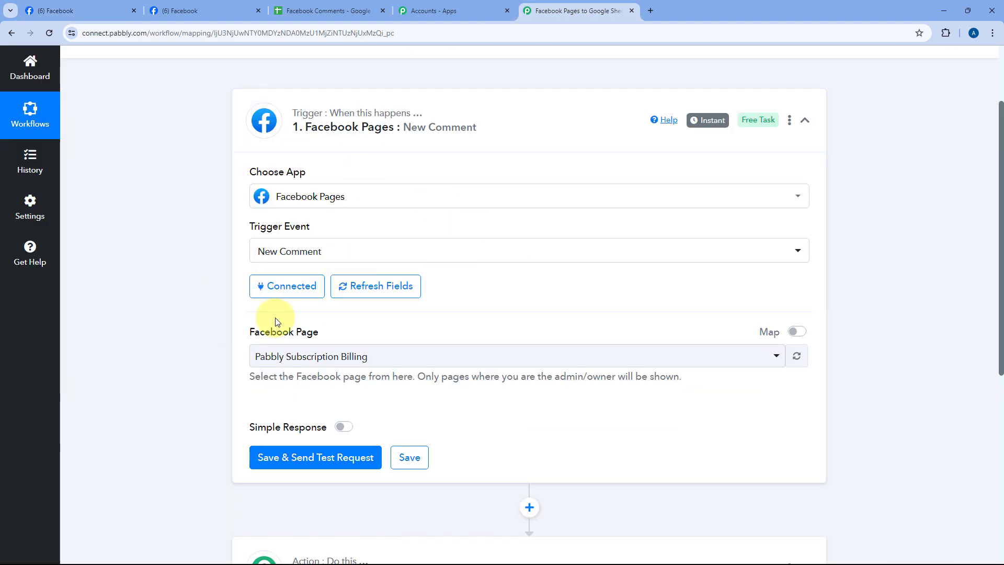
pyautogui.scroll(-2, 179, 262)
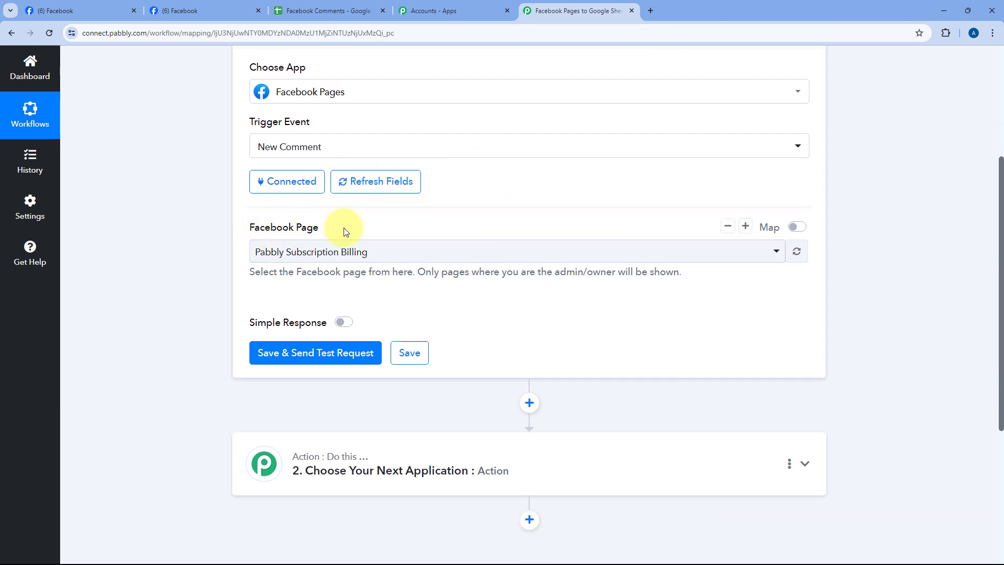
pyautogui.click(503, 252)
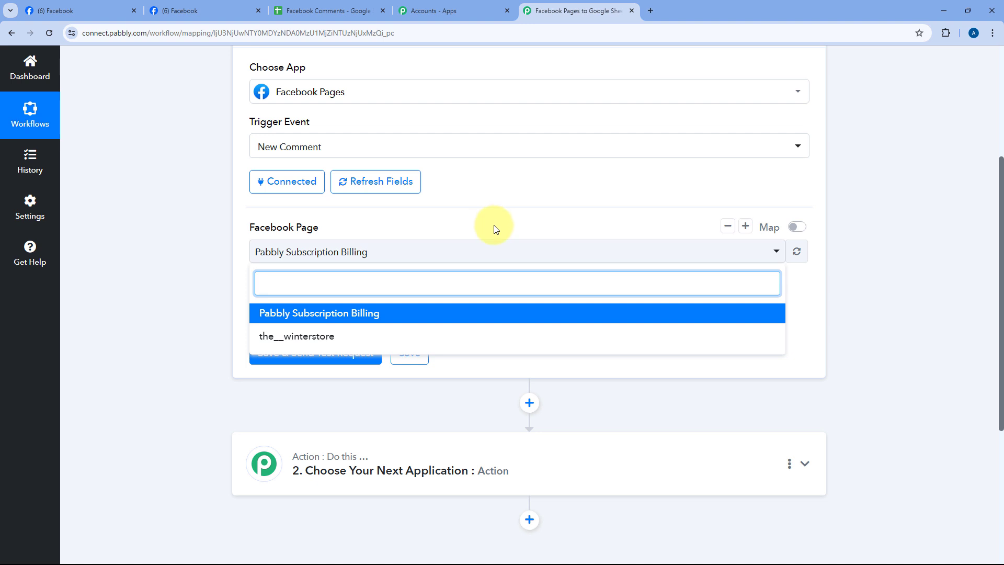
pyautogui.click(496, 229)
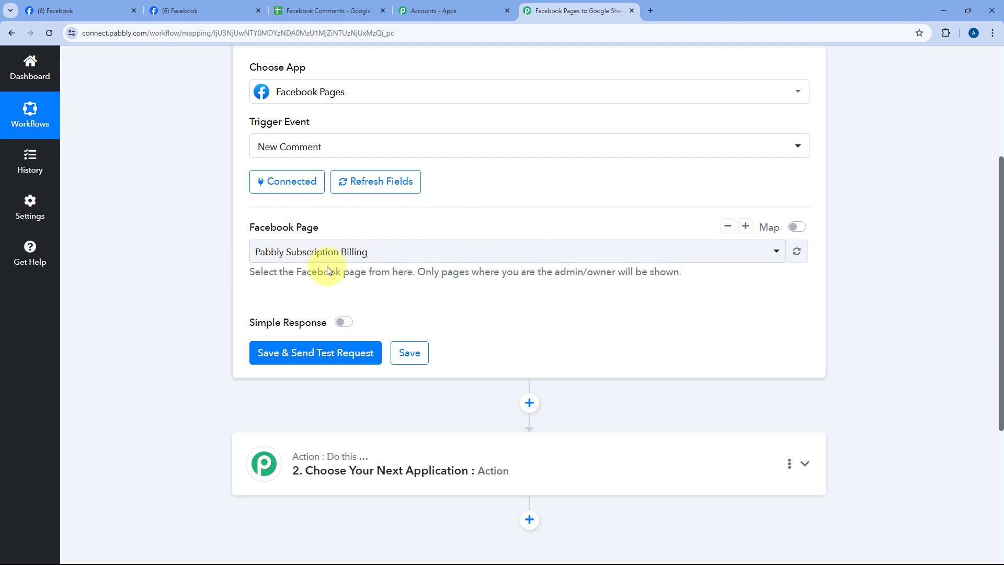
# - Save the Facebook Pages trigger and send a test request to start listening for a webhook response
pyautogui.scroll(-2, 203, 251)
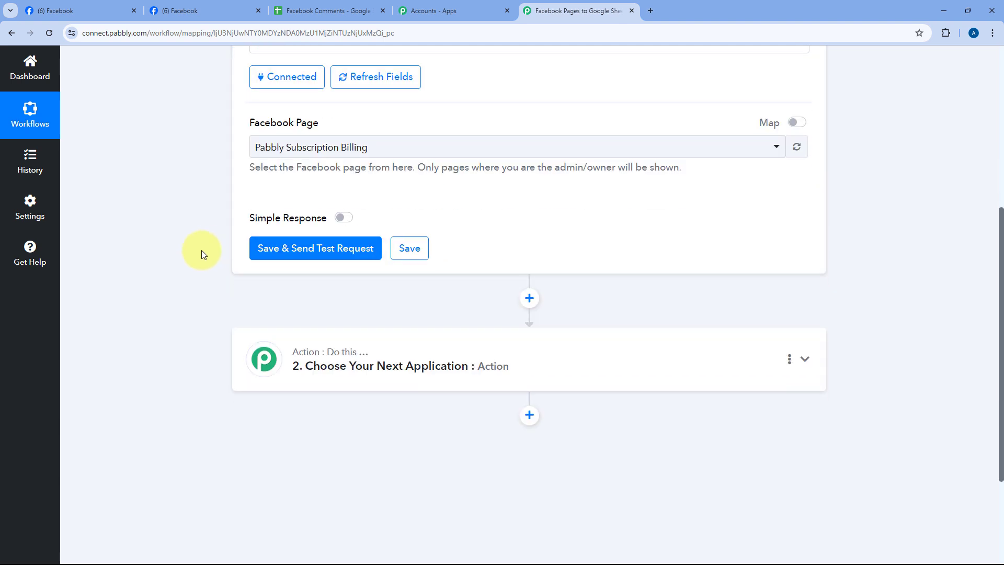
pyautogui.click(326, 254)
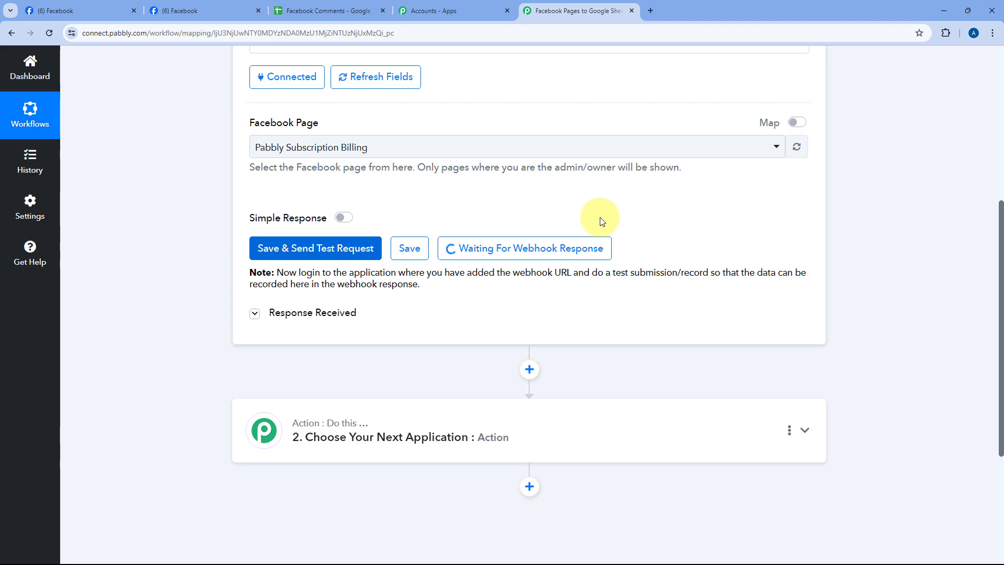
pyautogui.scroll(2, 602, 221)
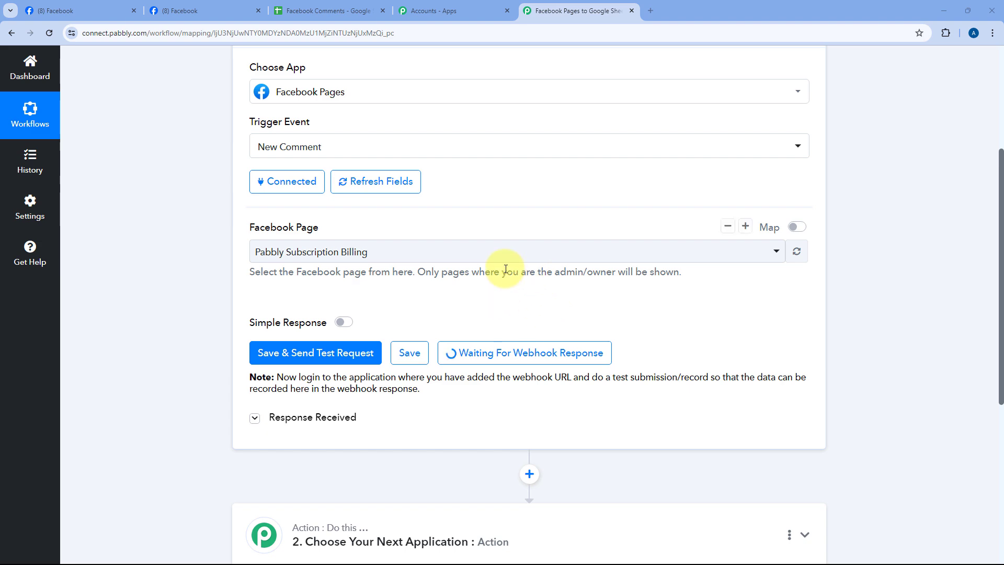
# - Switch to Facebook and write the comment "How can I contact You?" on the sponsored Pabbly Subscription Billing post
pyautogui.click(240, 4)
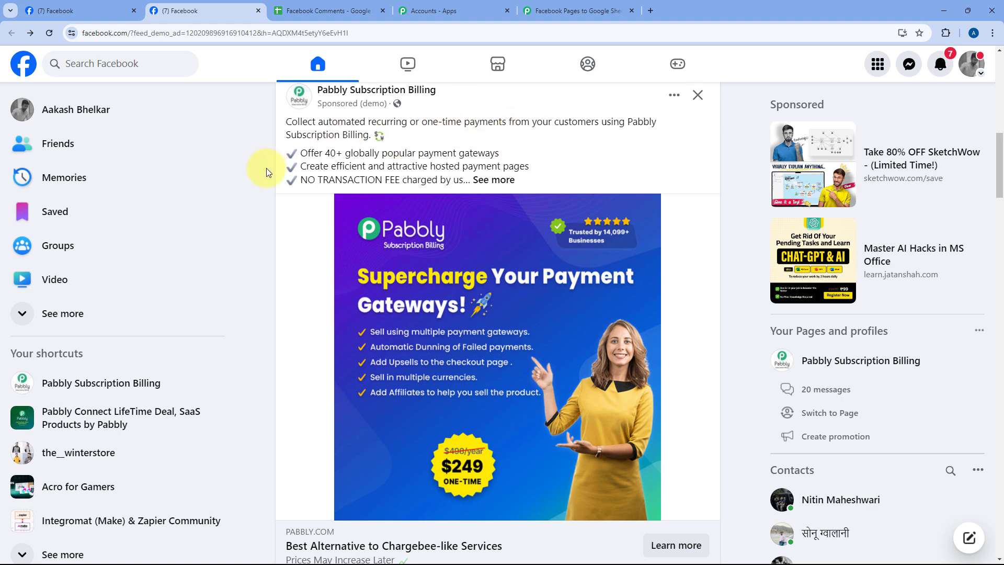
pyautogui.scroll(-2, 265, 168)
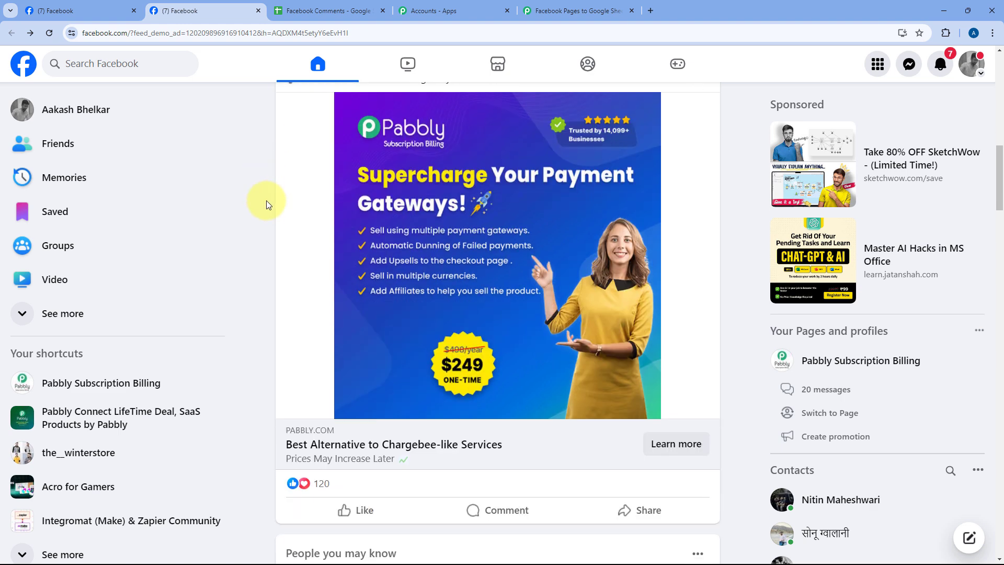
pyautogui.click(515, 511)
pyautogui.scroll(2, 426, 336)
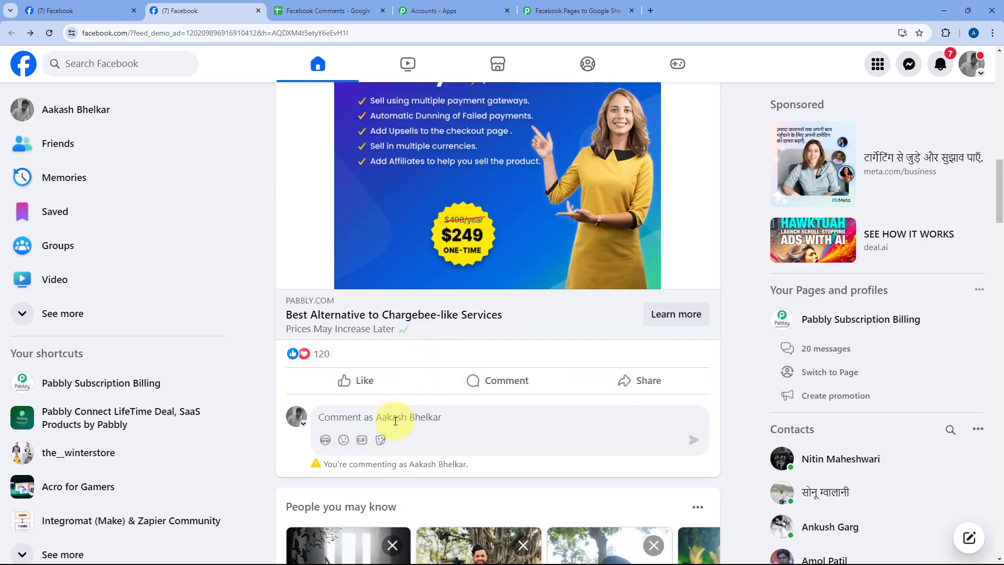
pyautogui.scroll(1, 396, 421)
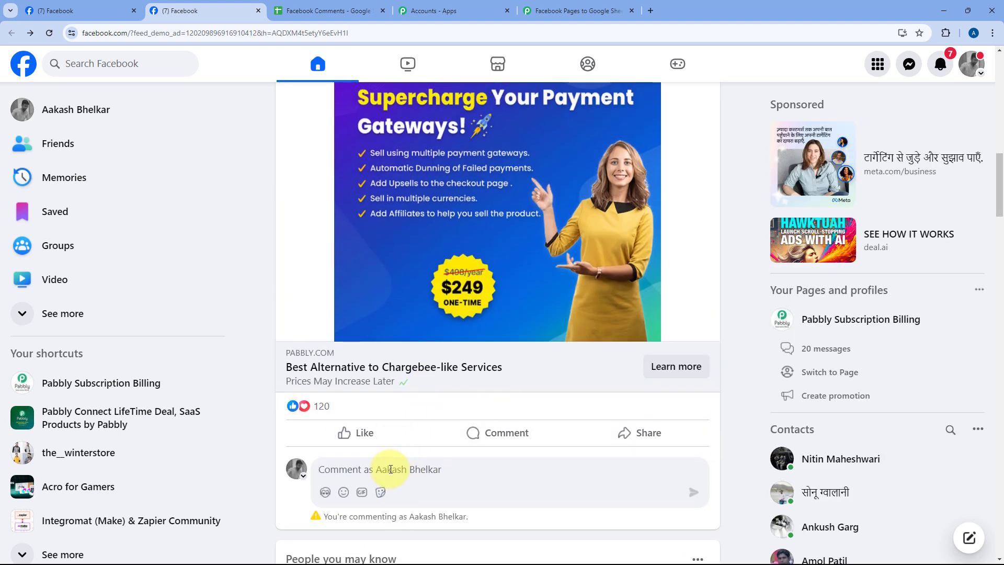
pyautogui.write('H')
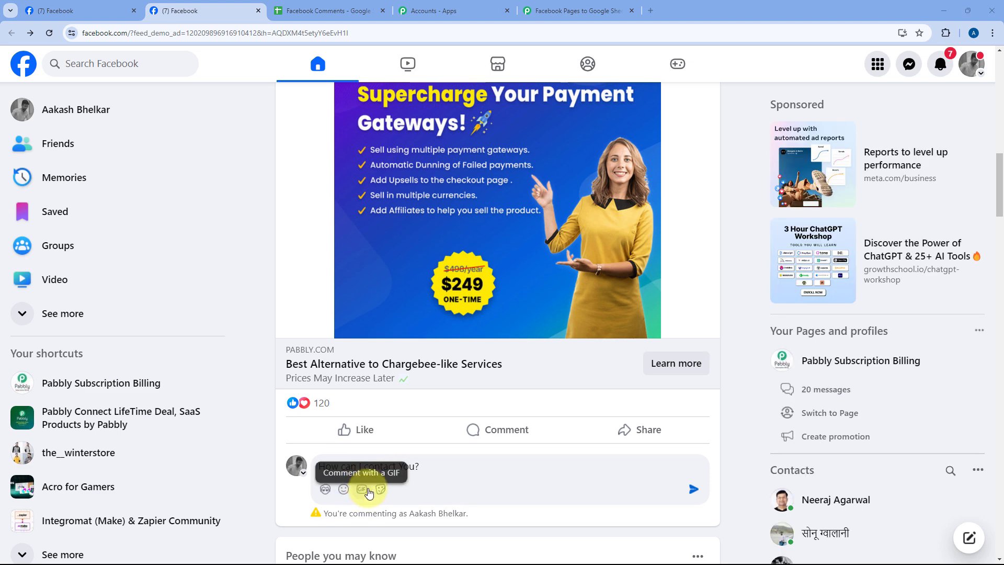
# - Search the comment's GIFs for "Help" and attach the "We need your help!" GIF
pyautogui.click(362, 489)
pyautogui.click(270, 262)
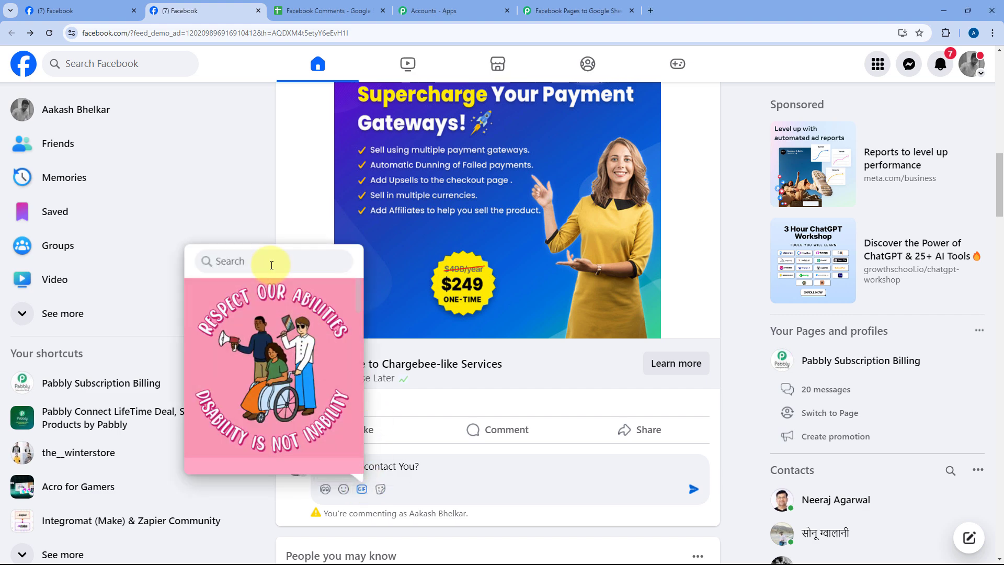
pyautogui.write('Help')
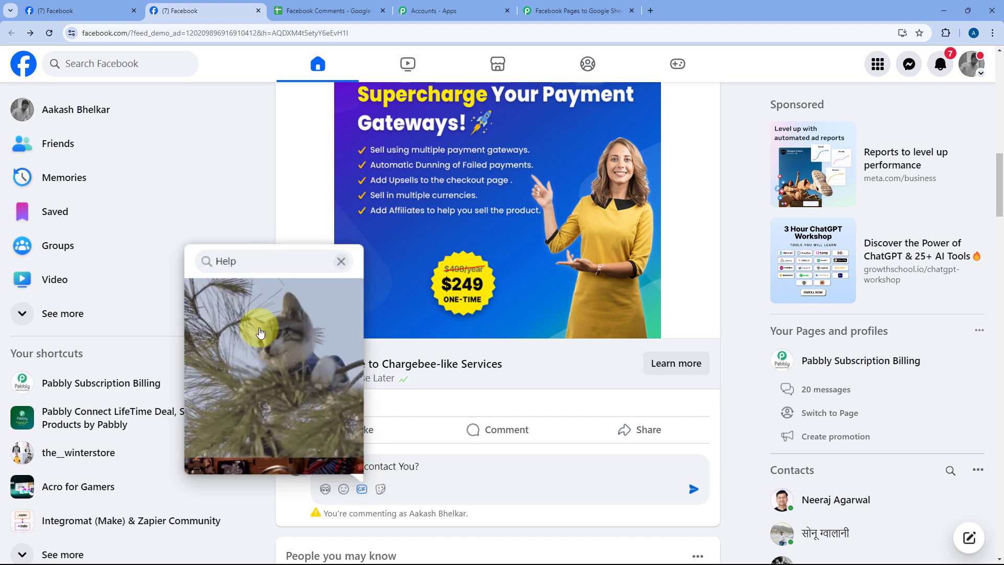
pyautogui.scroll(-2, 271, 333)
pyautogui.scroll(-2, 270, 335)
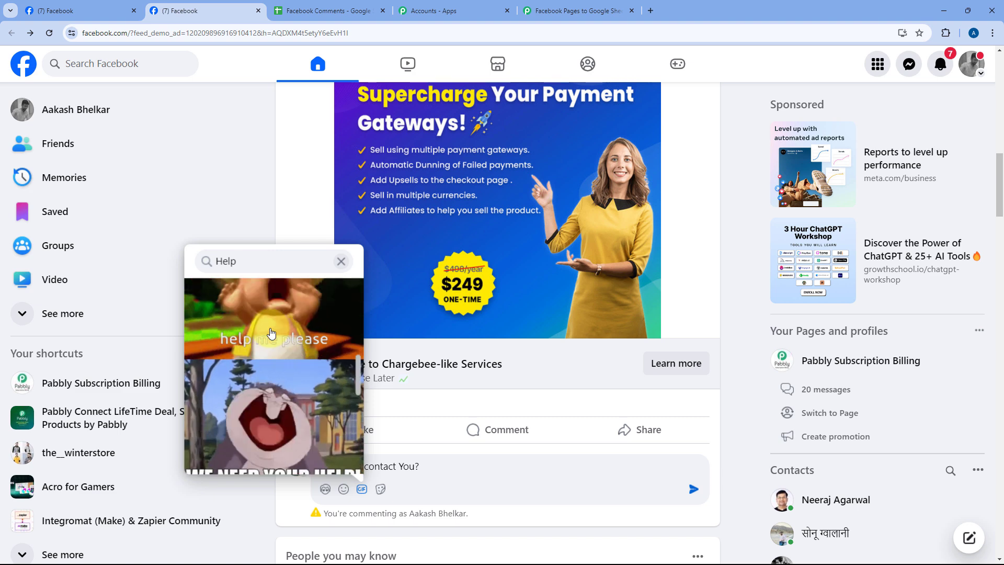
pyautogui.click(277, 410)
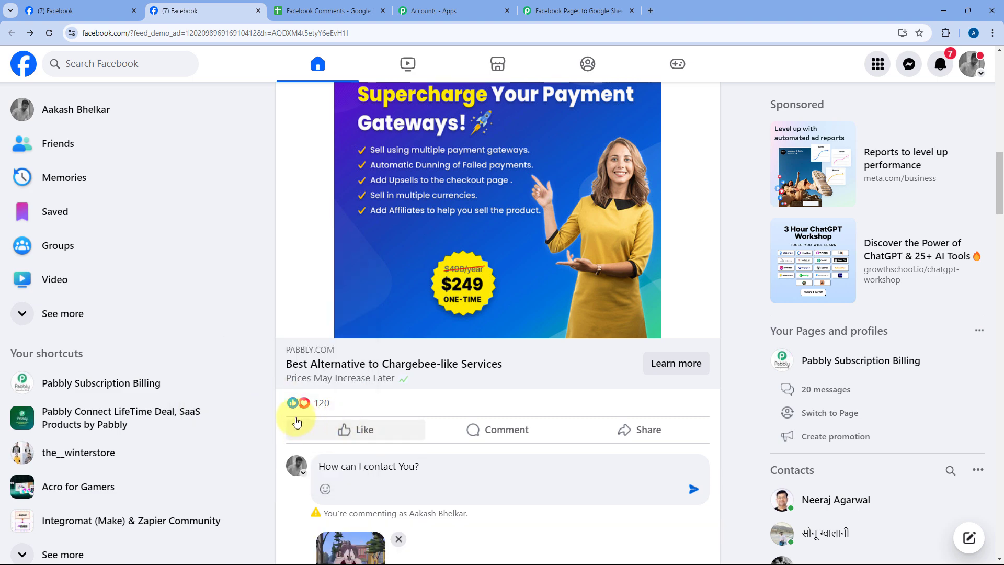
# - Post the comment with its attached GIF and view it beneath the post
pyautogui.scroll(-2, 287, 404)
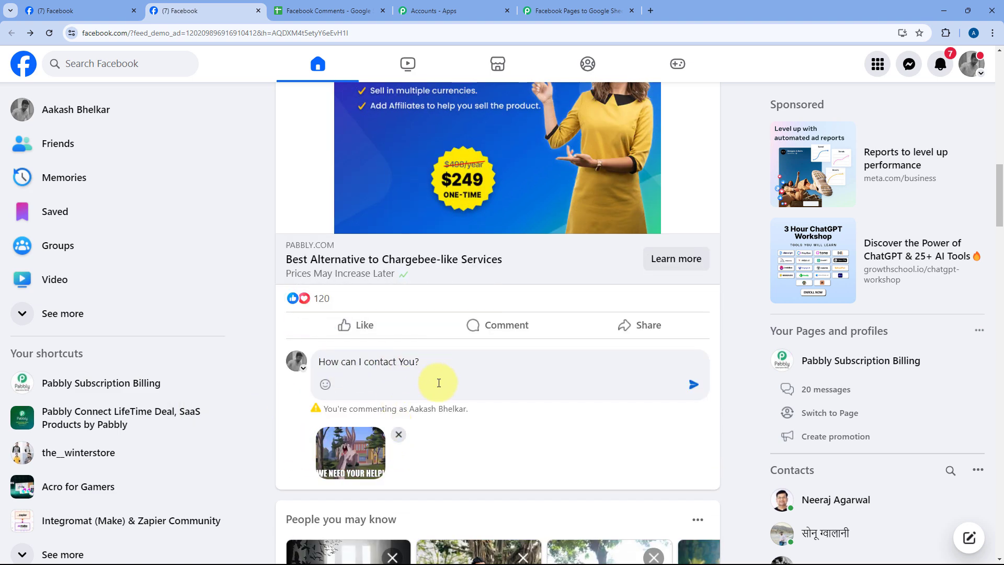
pyautogui.click(694, 387)
pyautogui.scroll(1, 595, 359)
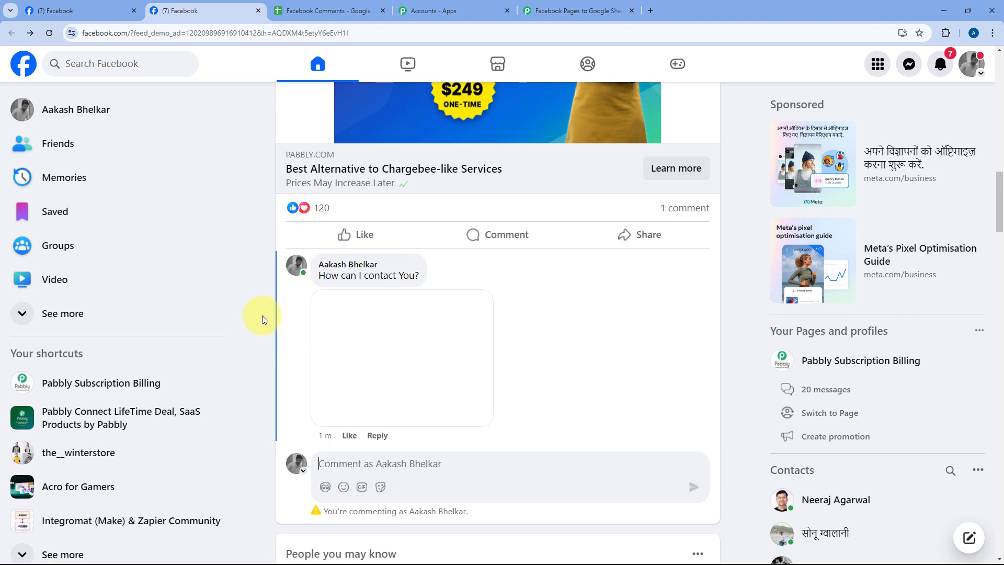
pyautogui.scroll(1, 258, 327)
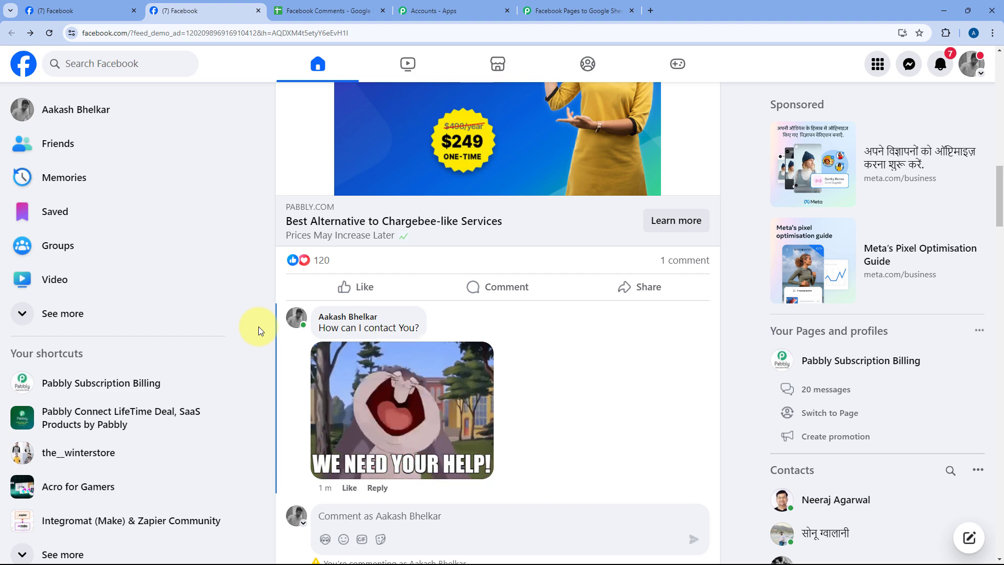
# - Return to the Pabbly Connect workflow and examine the commenter's ID and name in the captured trigger response
pyautogui.click(581, 10)
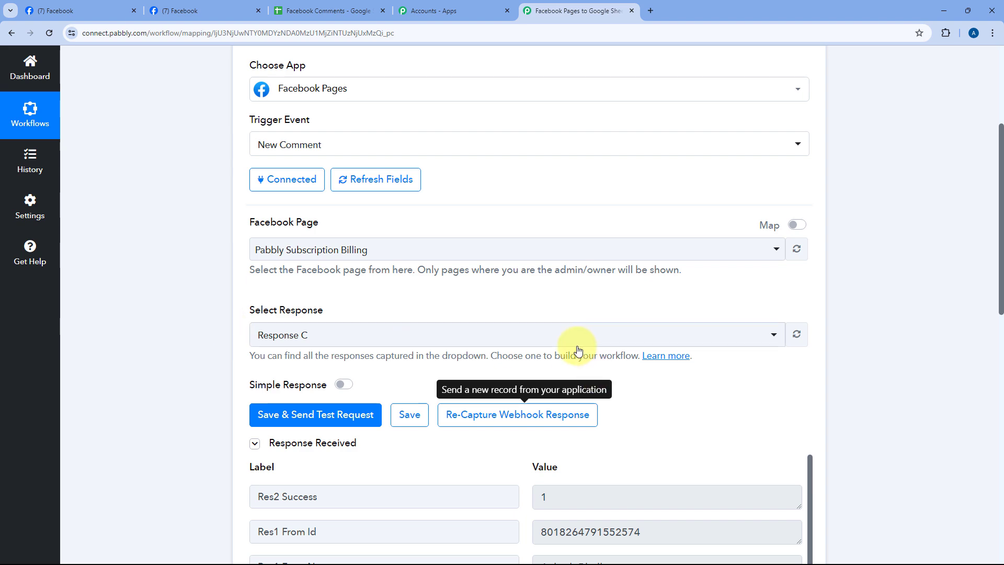
pyautogui.scroll(-5, 559, 335)
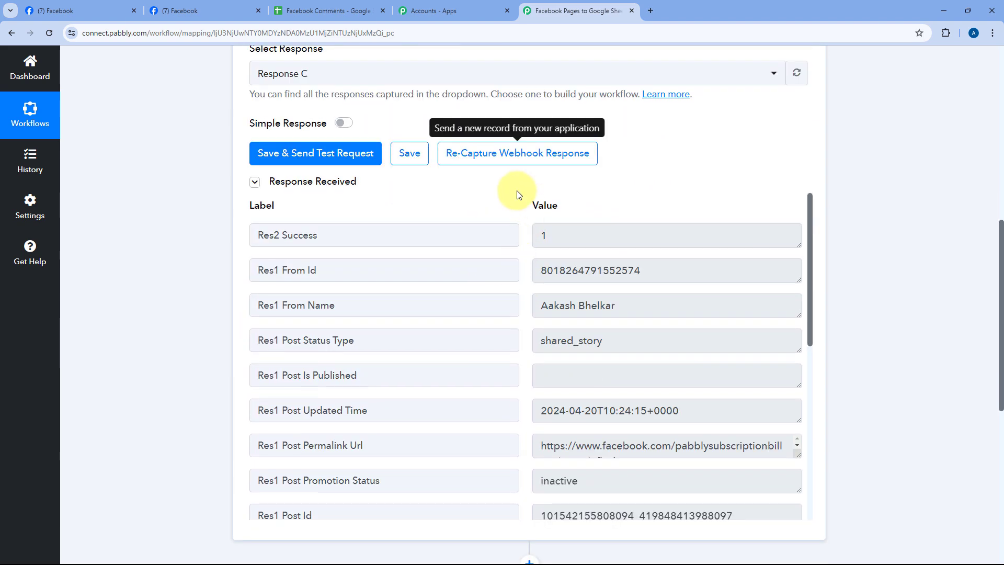
pyautogui.scroll(-1, 519, 194)
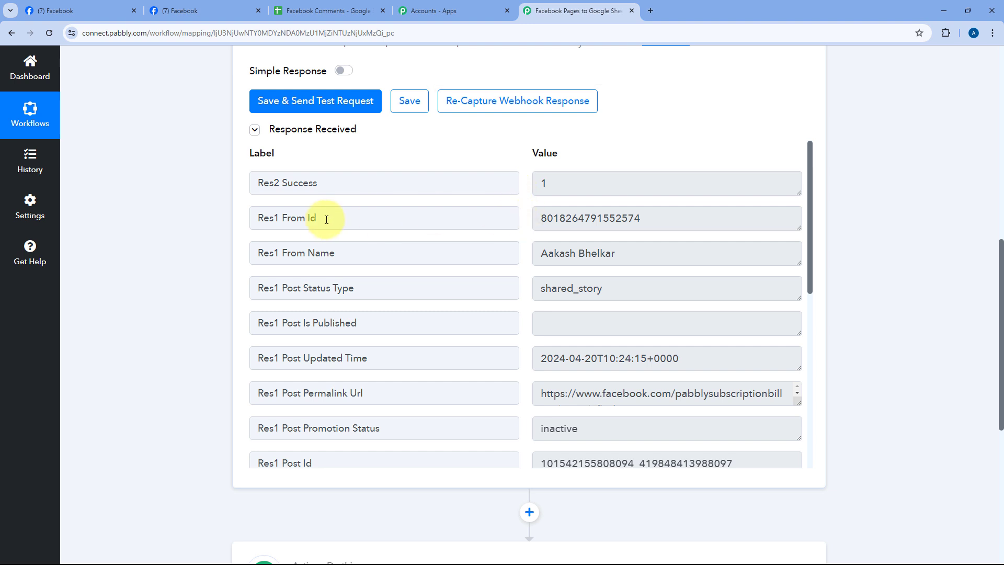
pyautogui.moveTo(345, 220); pyautogui.dragTo(281, 219)
pyautogui.moveTo(702, 212); pyautogui.dragTo(538, 224)
pyautogui.click(527, 220)
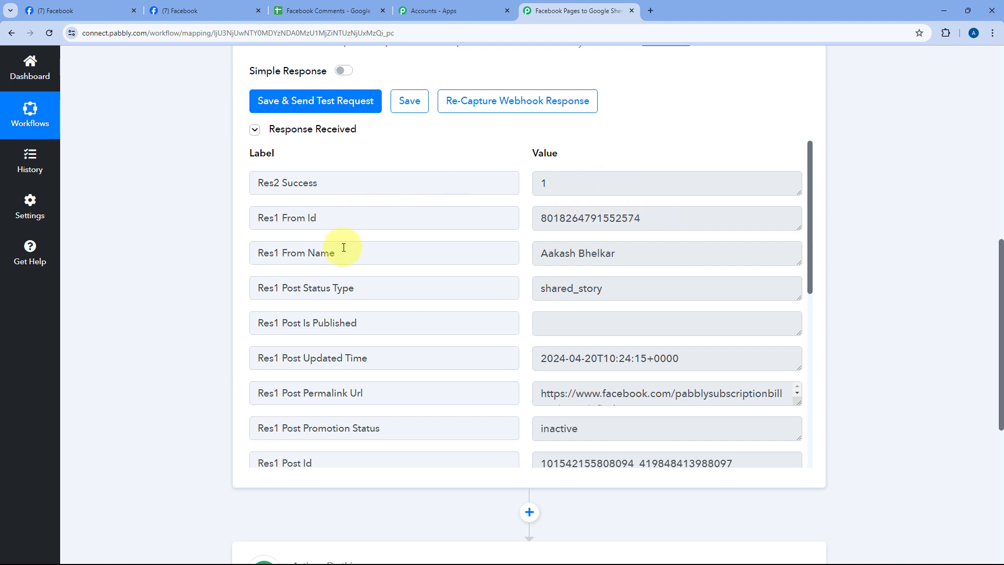
pyautogui.moveTo(341, 253); pyautogui.dragTo(289, 252)
pyautogui.moveTo(621, 252); pyautogui.dragTo(537, 249)
pyautogui.click(525, 254)
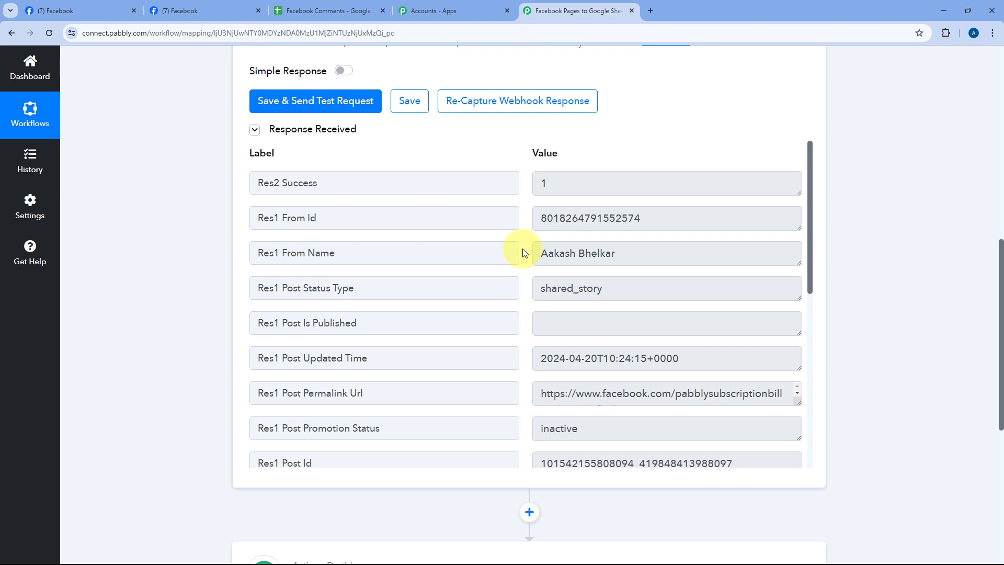
# - Examine the post's updated time and permalink URL in the captured response, enlarging the URL field to show the full link
pyautogui.scroll(-2, 522, 254)
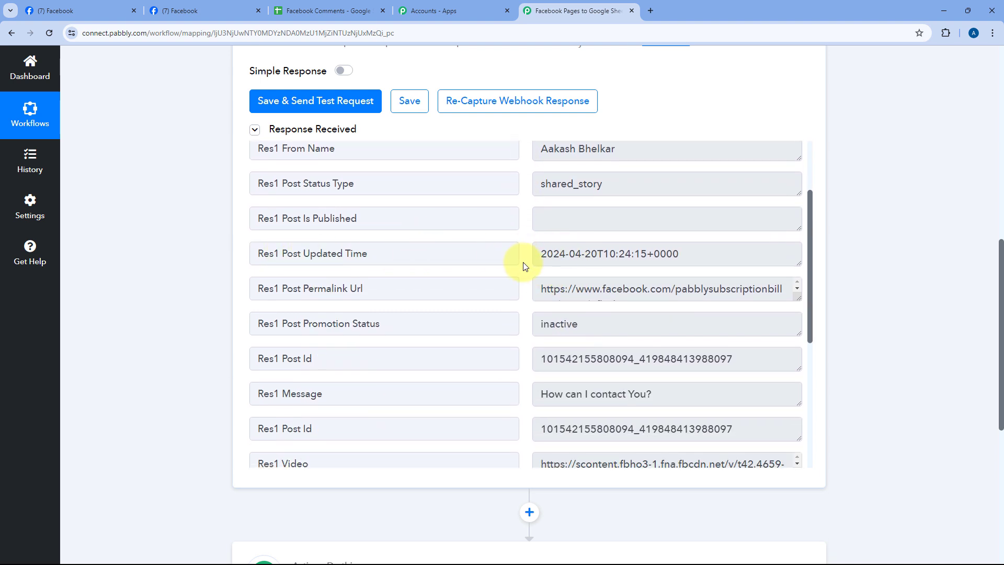
pyautogui.moveTo(534, 253); pyautogui.dragTo(707, 254)
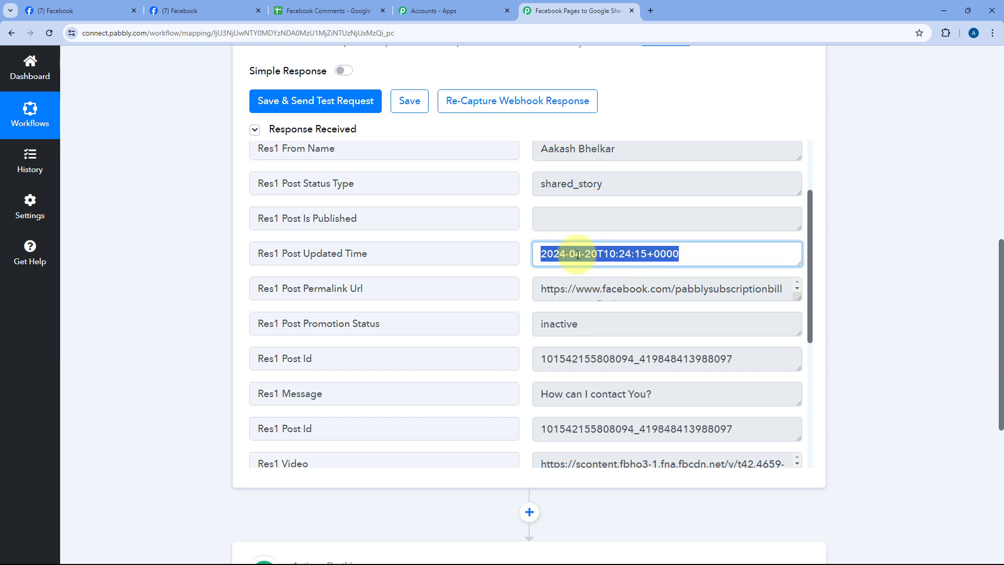
pyautogui.click(523, 252)
pyautogui.scroll(-1, 525, 250)
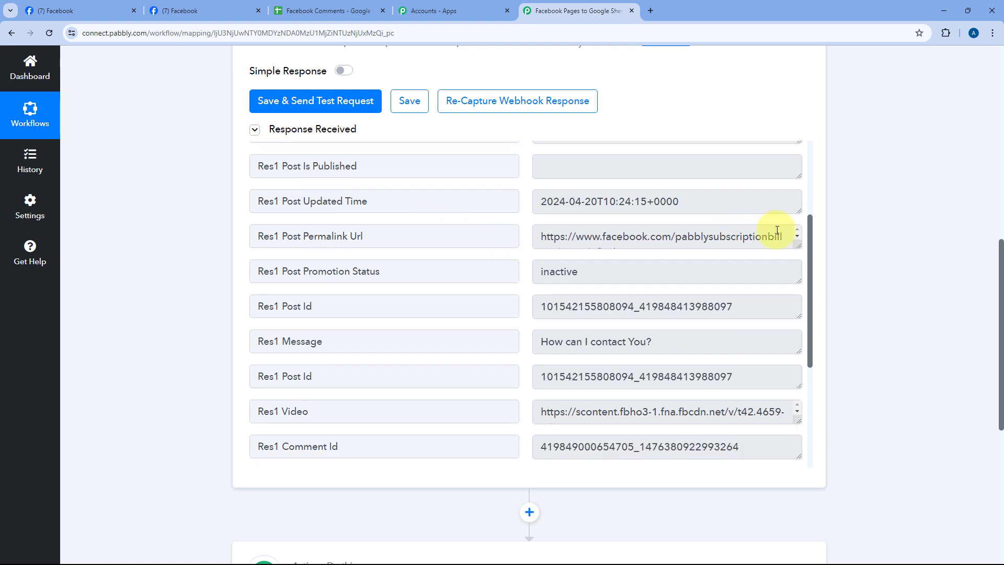
pyautogui.click(799, 246)
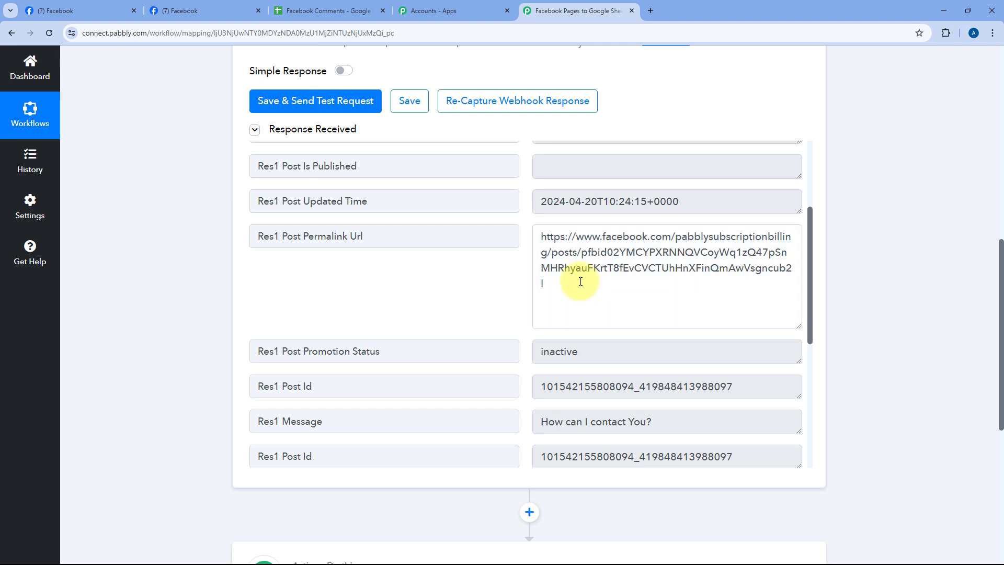
pyautogui.moveTo(576, 280); pyautogui.dragTo(536, 235)
pyautogui.click(526, 229)
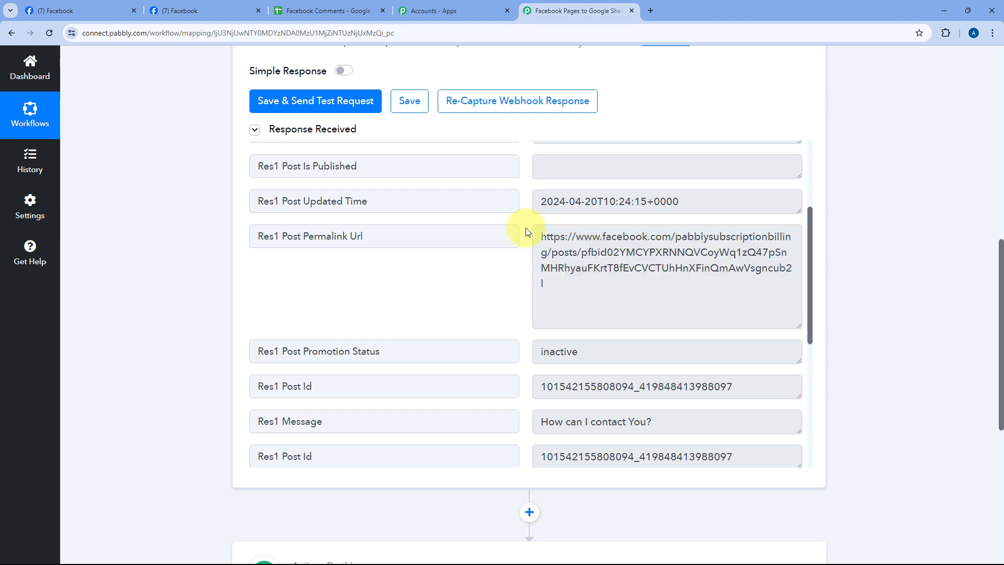
# - Examine the captured comment message and compare it with the comment posted on Facebook
pyautogui.scroll(-2, 523, 235)
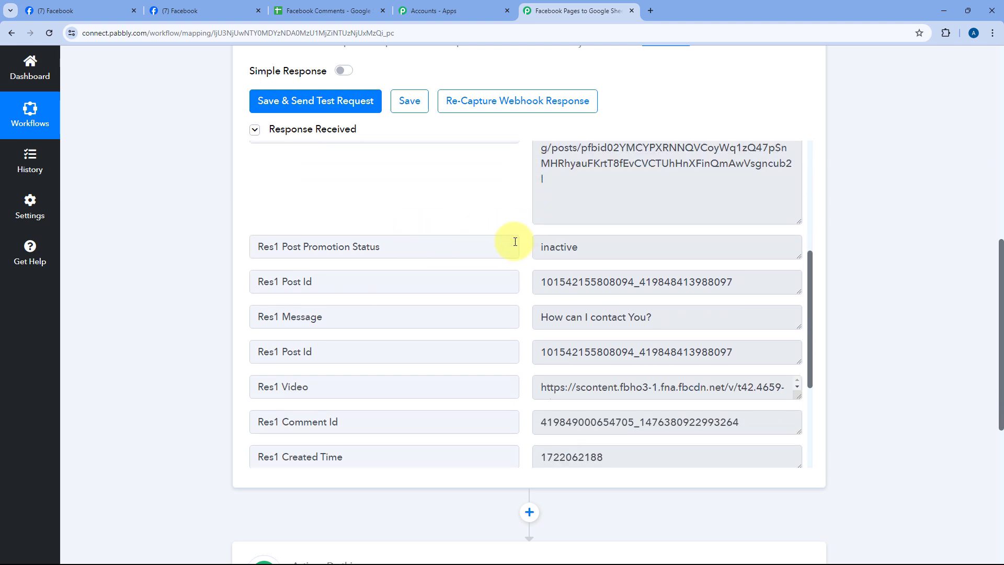
pyautogui.scroll(-1, 520, 247)
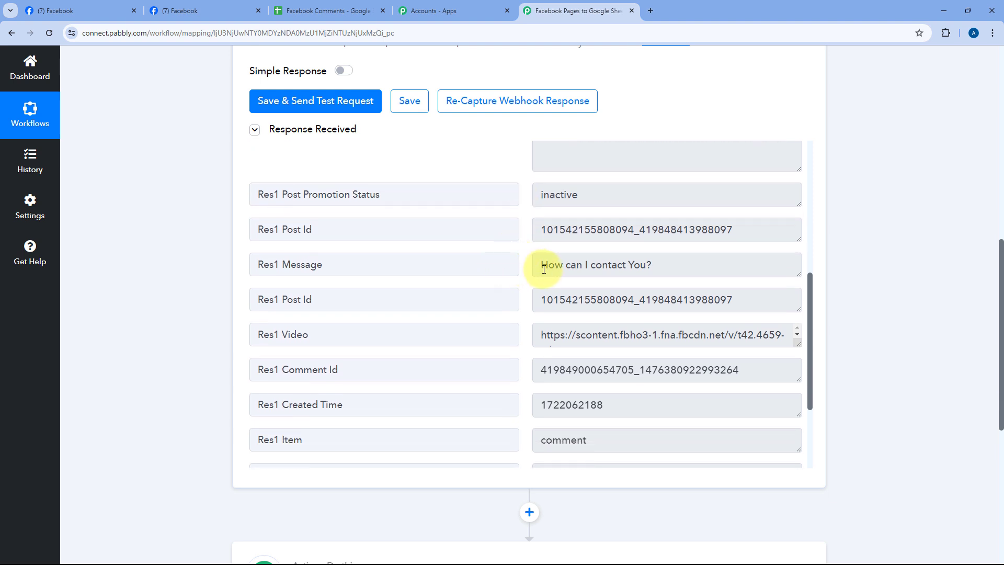
pyautogui.moveTo(543, 269); pyautogui.dragTo(683, 267)
pyautogui.click(662, 275)
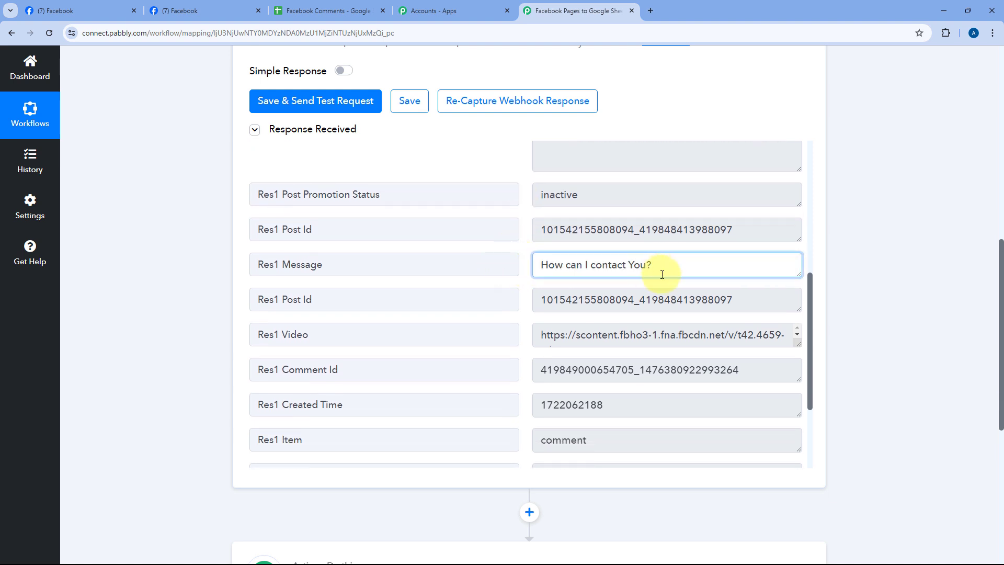
pyautogui.click(220, 11)
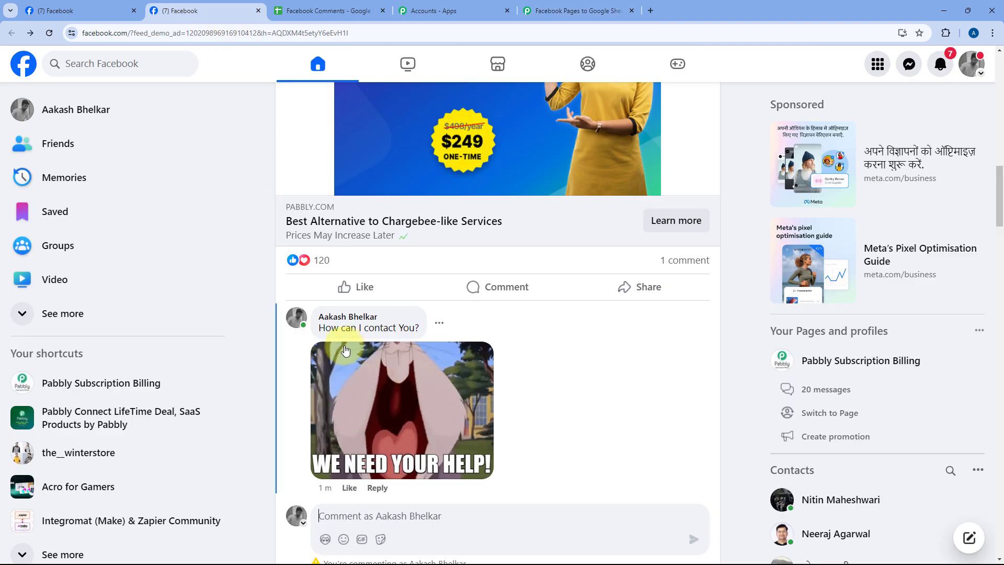
pyautogui.click(581, 11)
pyautogui.click(540, 263)
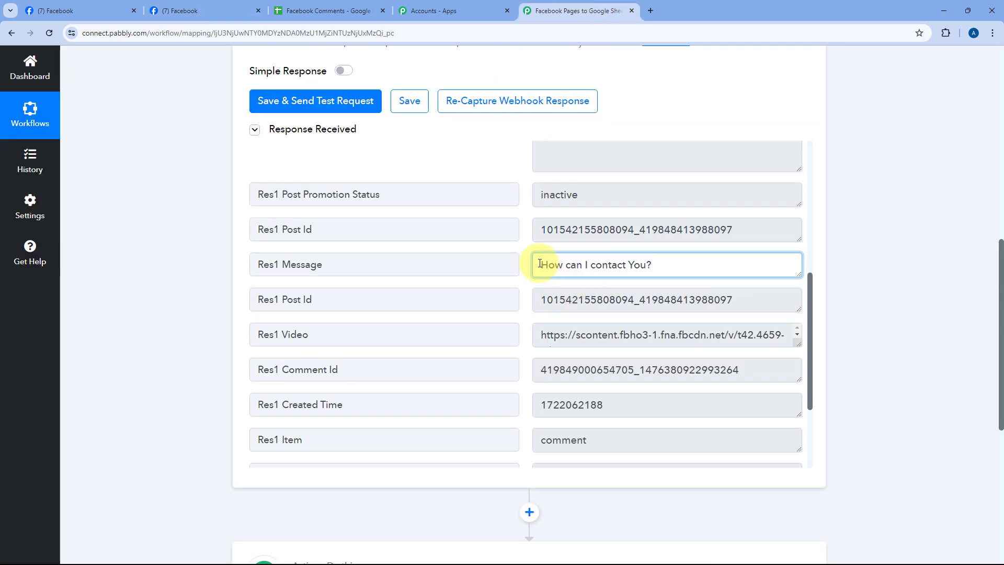
pyautogui.moveTo(540, 264)
pyautogui.mouseDown()
pyautogui.moveTo(688, 260)
pyautogui.moveTo(552, 265)
pyautogui.mouseUp()
pyautogui.click(689, 260)
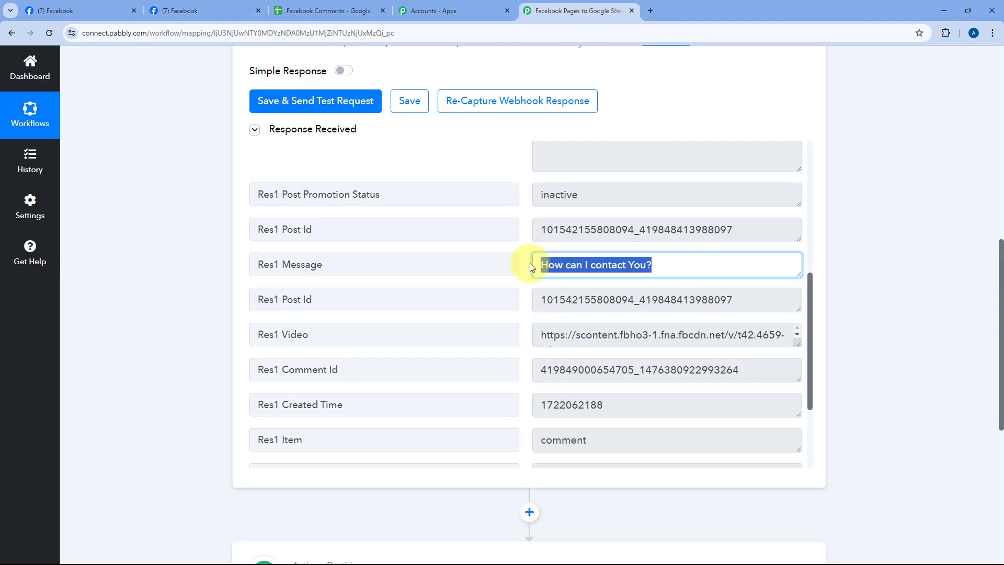
pyautogui.click(528, 266)
# - Examine the post ID in the captured trigger response
pyautogui.moveTo(539, 229); pyautogui.dragTo(751, 222)
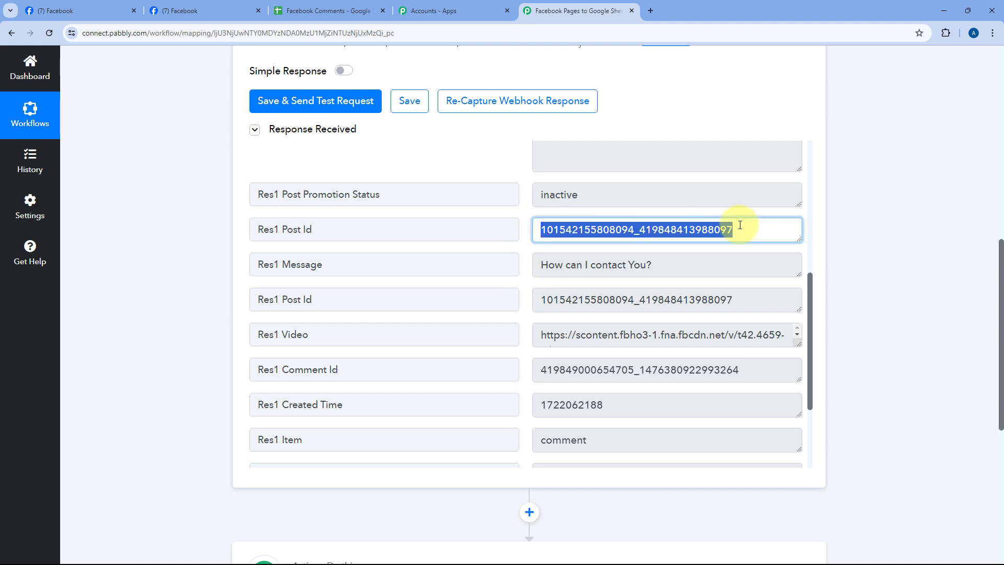
pyautogui.click(523, 241)
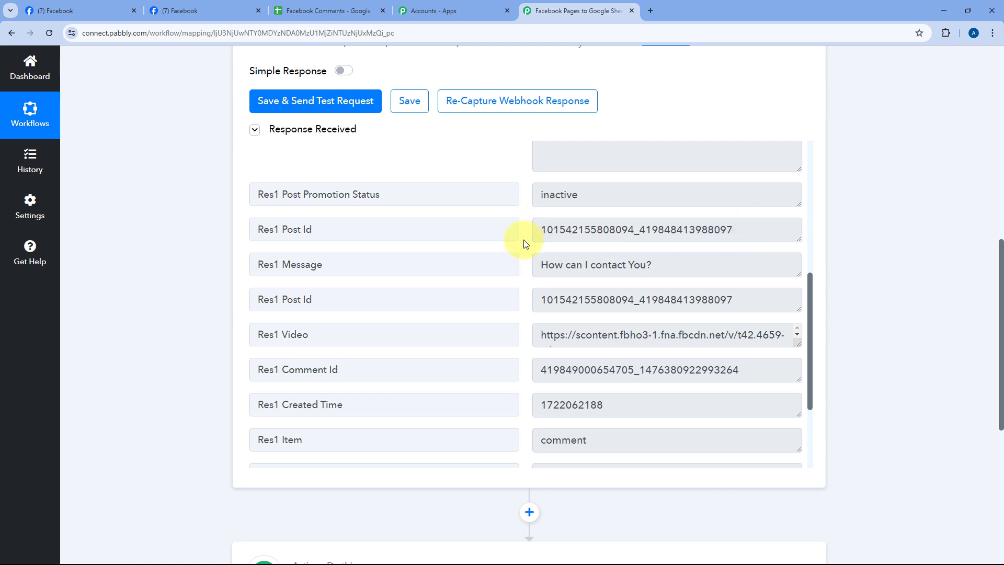
pyautogui.scroll(-1, 523, 242)
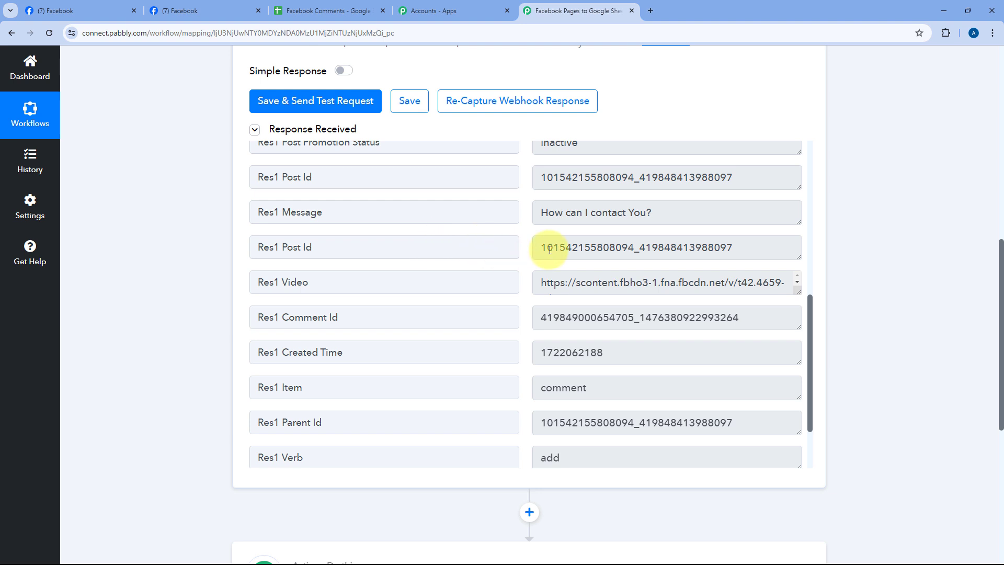
# - Examine the captured video URL alongside the Facebook Comments sheet and the Facebook post, enlarging its field to show the full link
pyautogui.moveTo(536, 285); pyautogui.dragTo(796, 287)
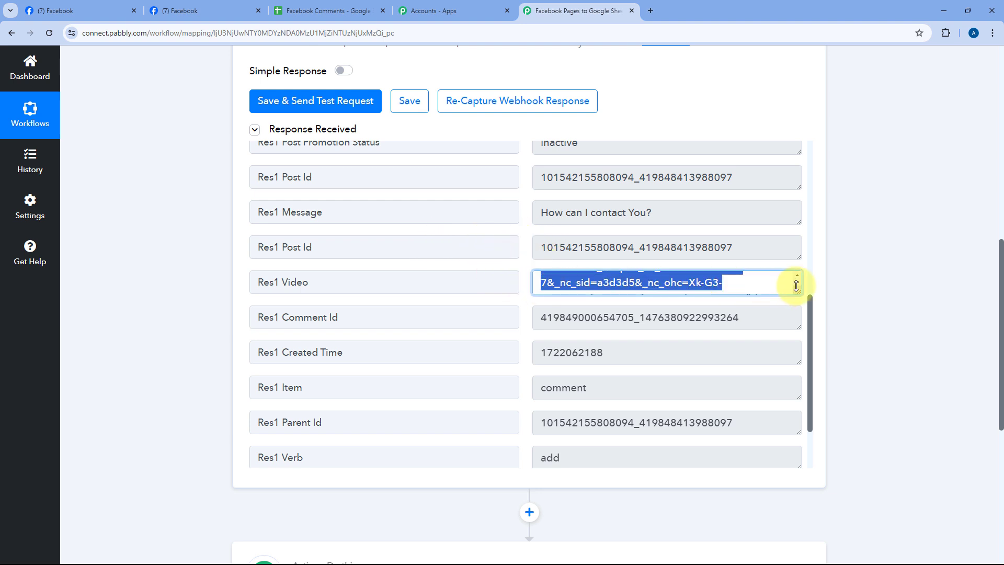
pyautogui.click(314, 11)
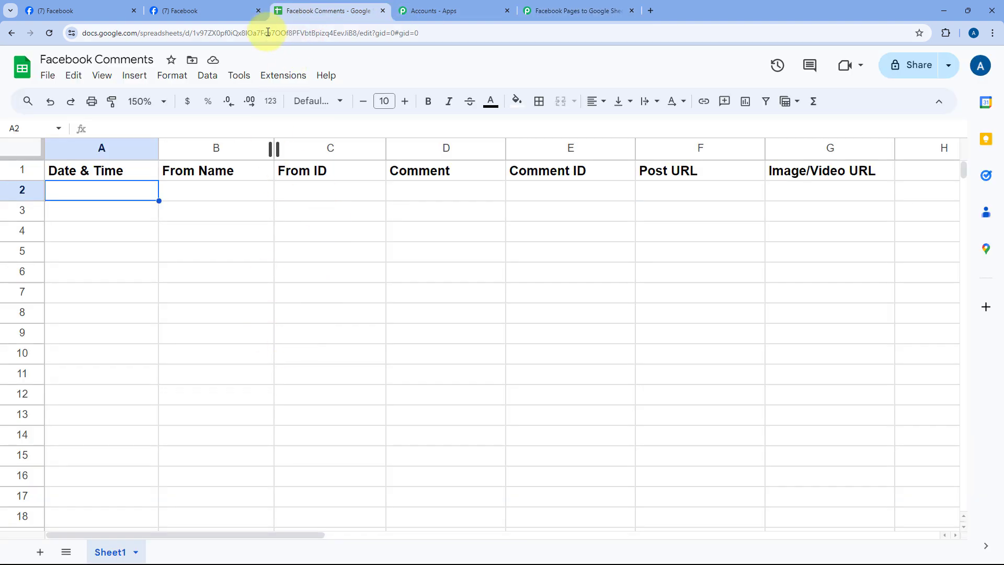
pyautogui.click(218, 13)
pyautogui.click(555, 12)
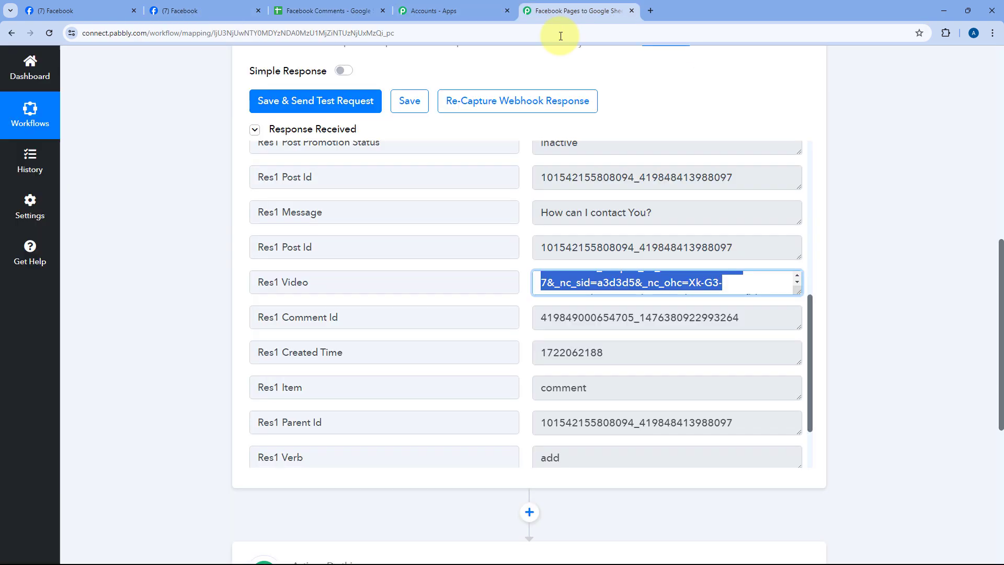
pyautogui.click(749, 290)
pyautogui.hotkey('ctrl', 'a')
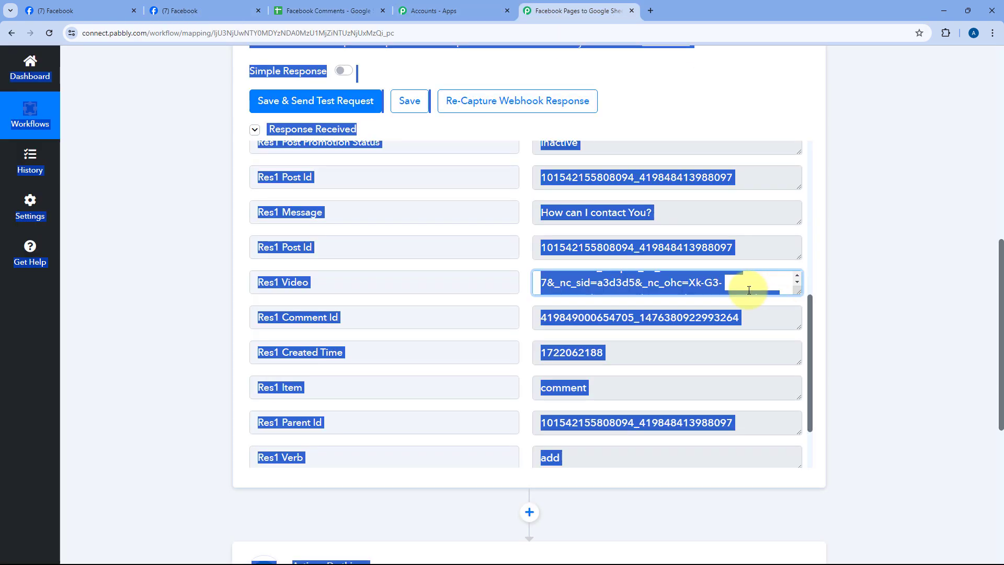
pyautogui.click(768, 285)
pyautogui.moveTo(798, 291); pyautogui.dragTo(797, 384)
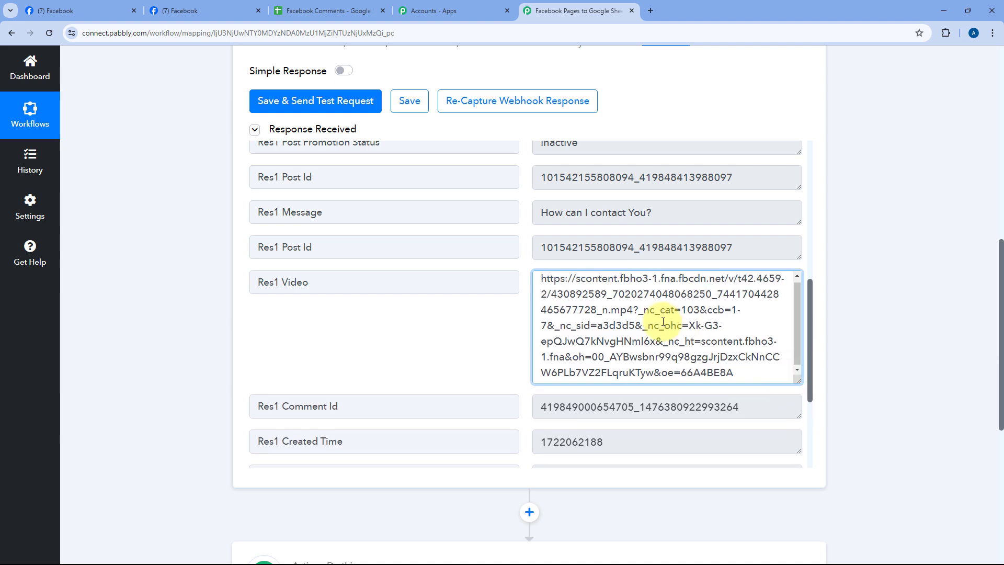
# - Copy the captured video URL, open it in a new browser tab to check the GIF, and close that tab
pyautogui.hotkey('ctrl', 'a')
pyautogui.hotkey('ctrl', 'c')
pyautogui.hotkey('ctrl', 't')
pyautogui.hotkey('ctrl', 'v')
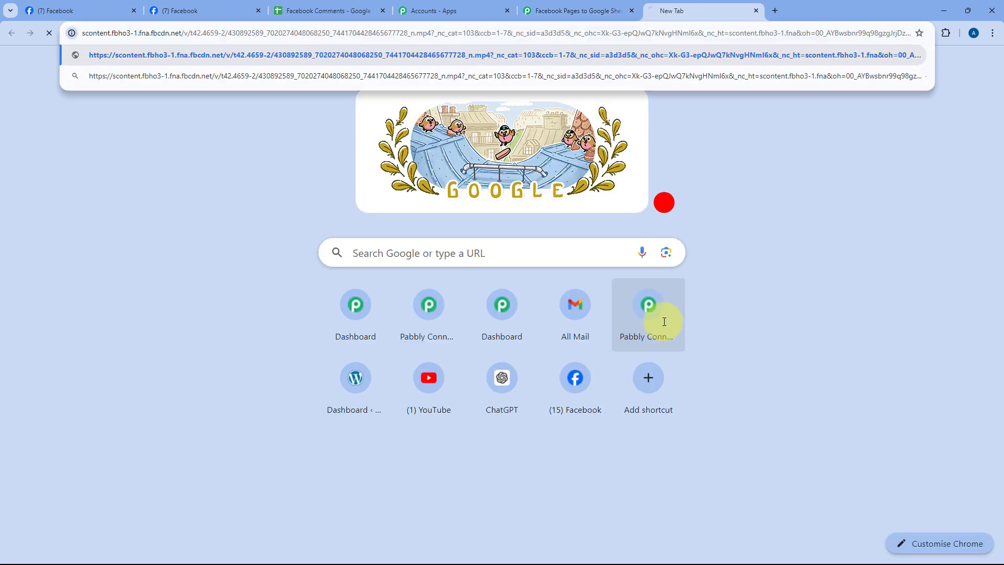
pyautogui.press('Return')
pyautogui.click(756, 10)
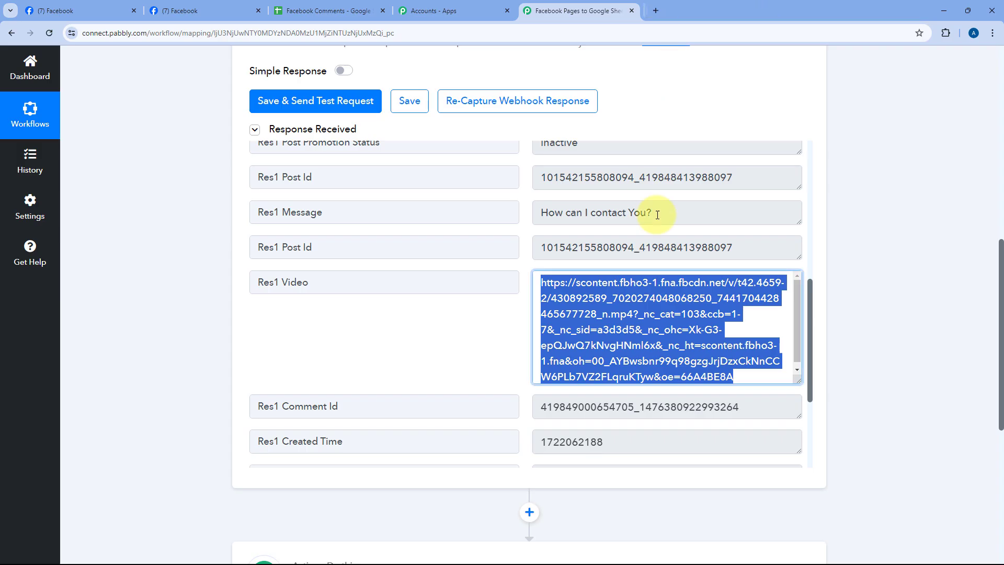
# - Examine the comment ID and the comment's created time in the captured response
pyautogui.click(523, 321)
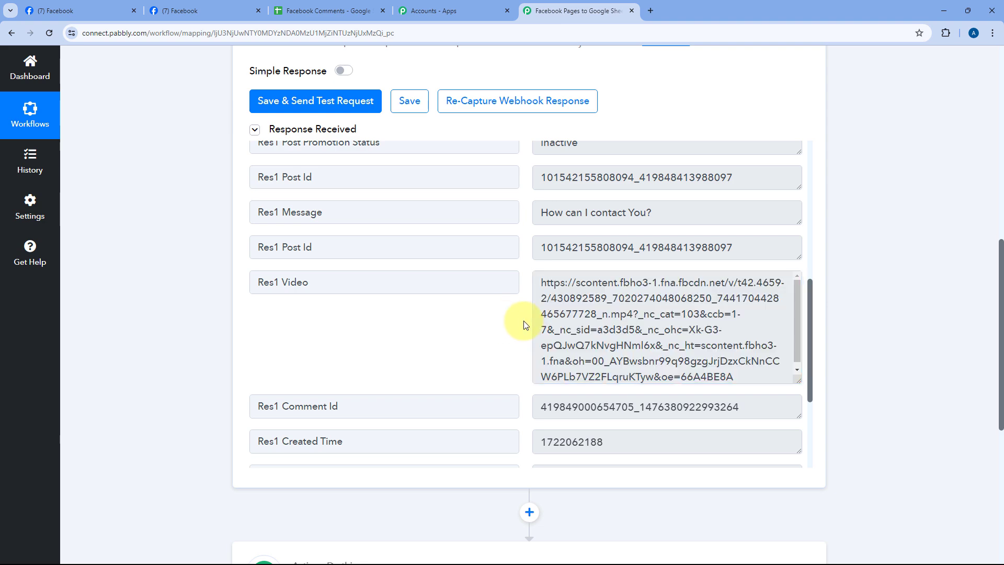
pyautogui.scroll(-3, 523, 321)
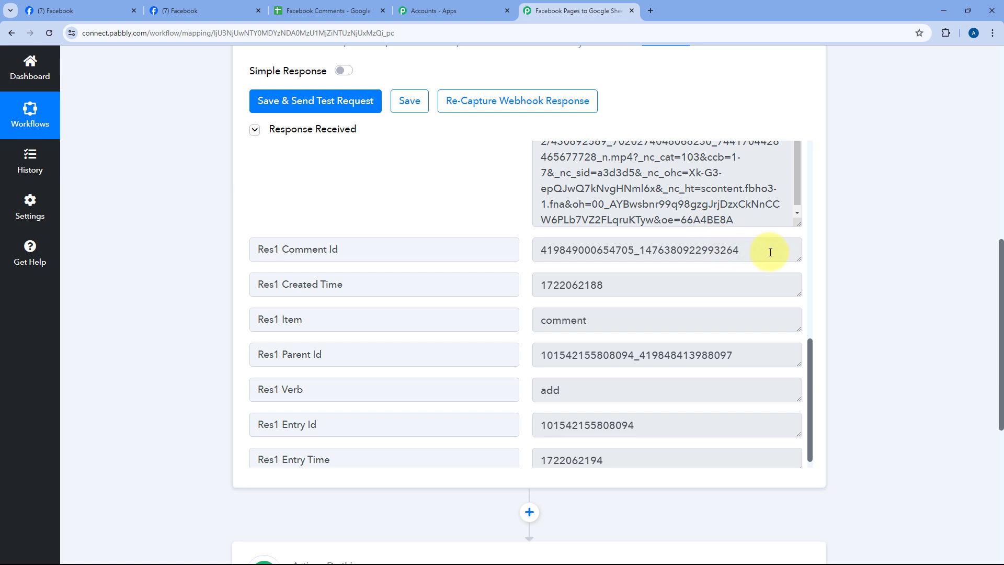
pyautogui.moveTo(764, 248); pyautogui.dragTo(544, 242)
pyautogui.click(529, 246)
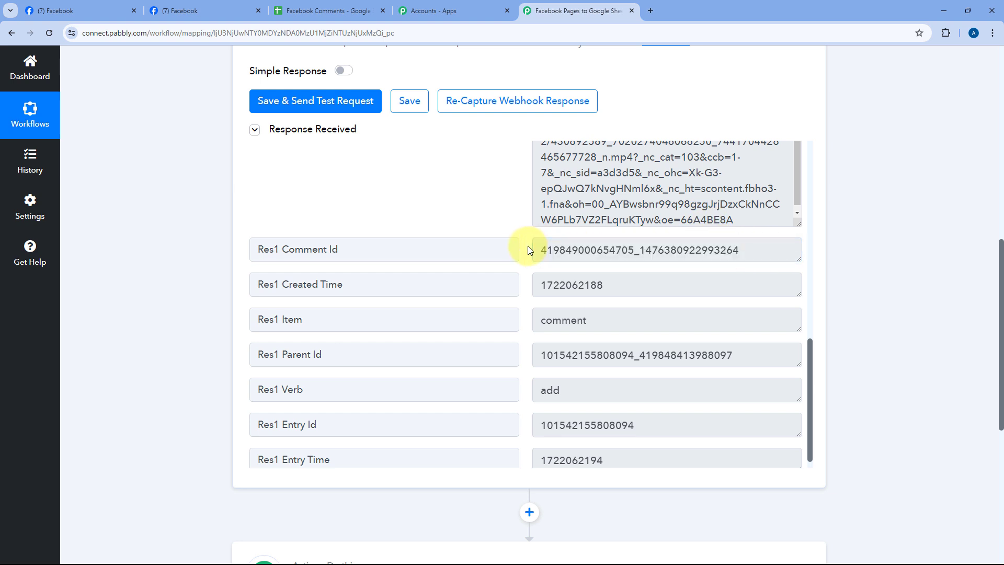
pyautogui.scroll(-1, 528, 246)
pyautogui.moveTo(598, 271); pyautogui.dragTo(519, 274)
pyautogui.click(528, 279)
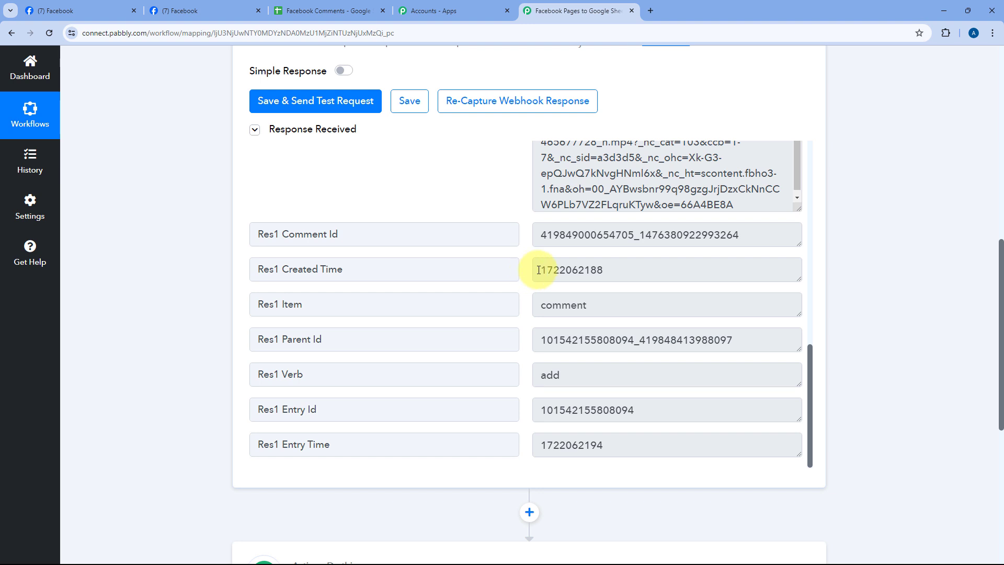
pyautogui.click(610, 270)
pyautogui.doubleClick(615, 270)
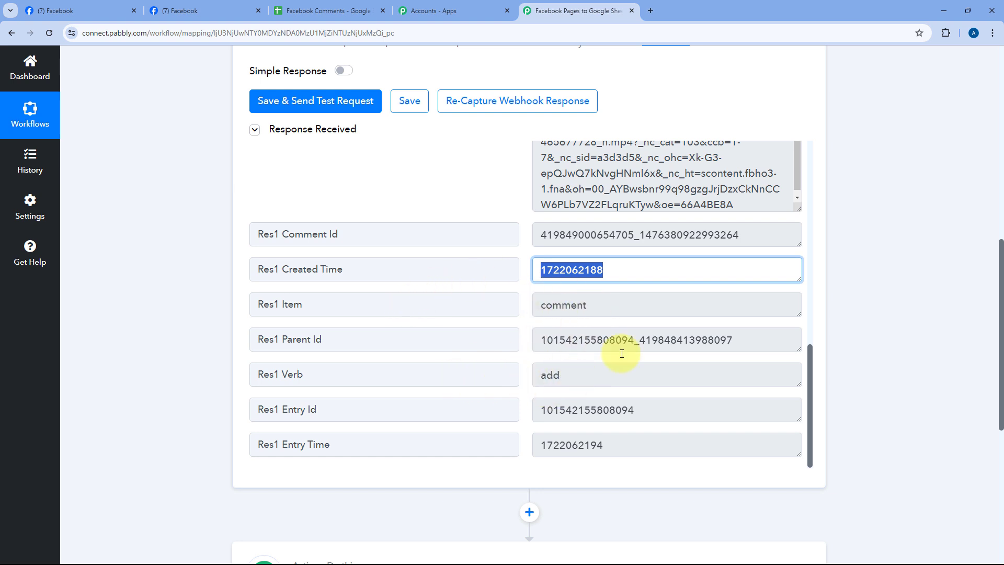
pyautogui.click(526, 354)
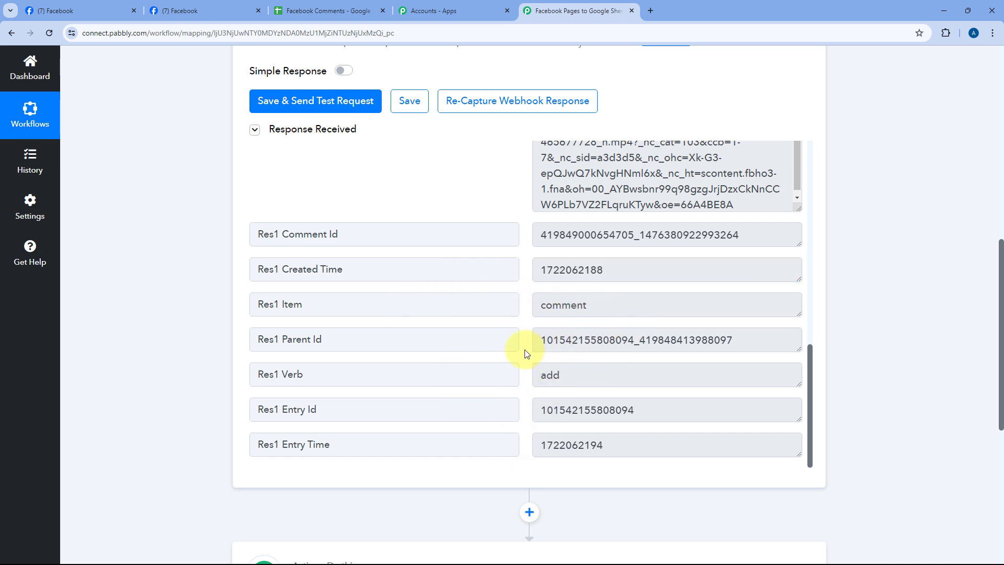
# - Review the whole captured response from its beginning down to the comment's created time value
pyautogui.scroll(6, 526, 354)
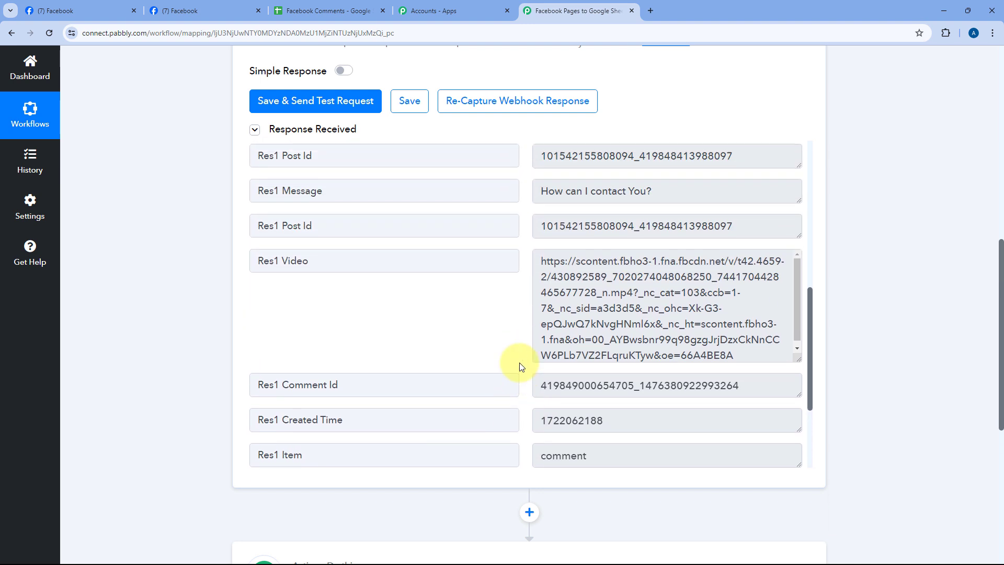
pyautogui.scroll(5, 520, 367)
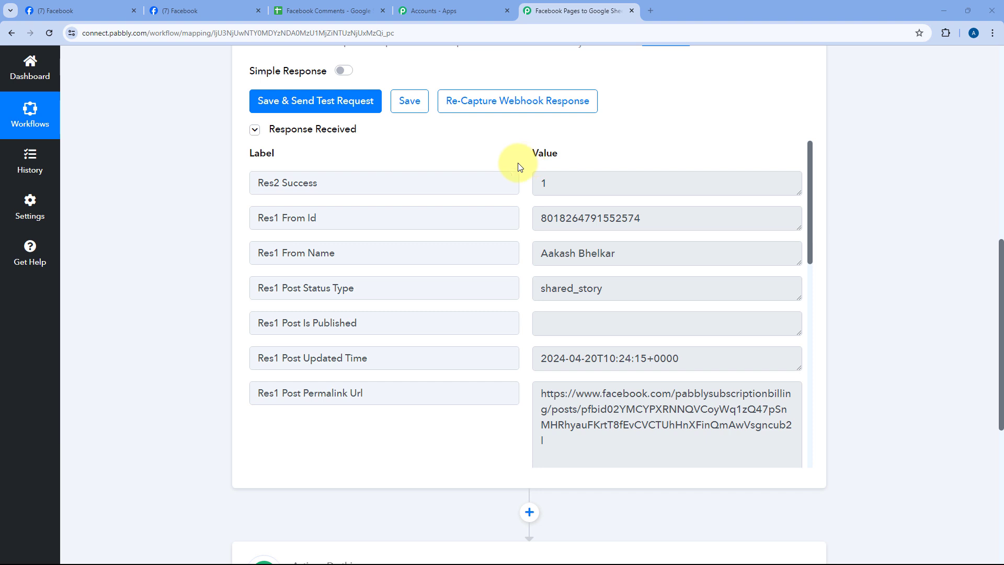
pyautogui.scroll(-4, 523, 209)
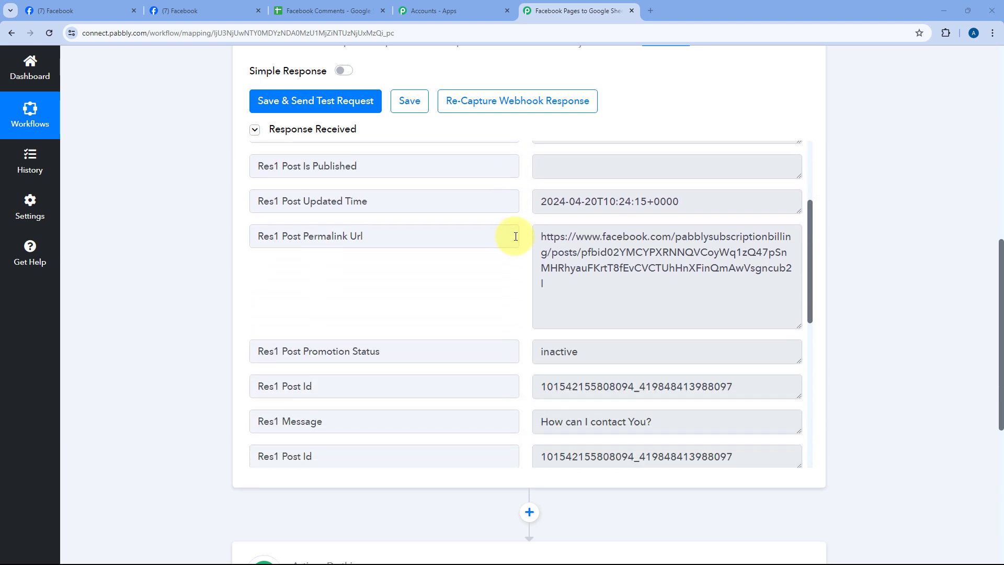
pyautogui.scroll(-6, 511, 250)
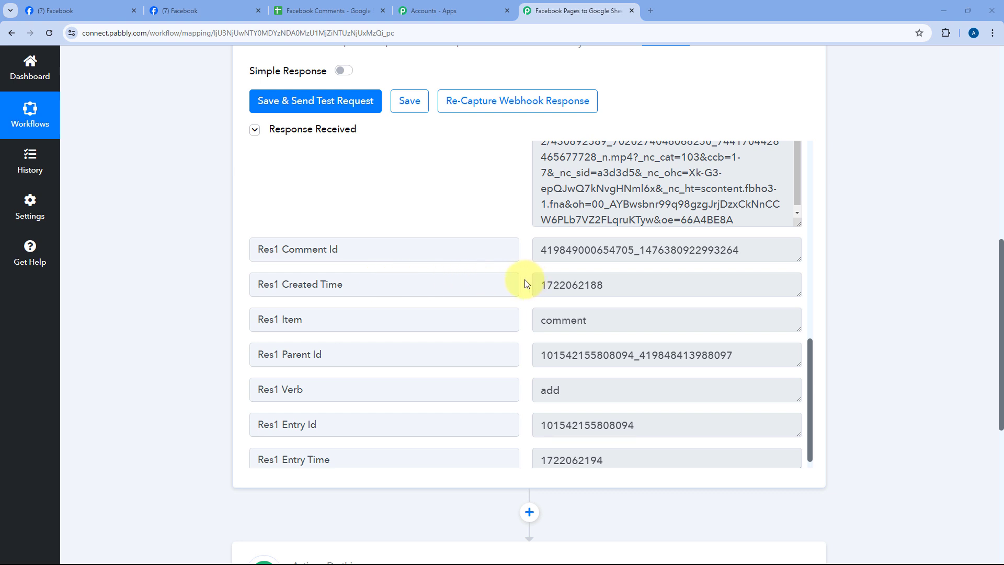
pyautogui.moveTo(538, 285); pyautogui.dragTo(609, 283)
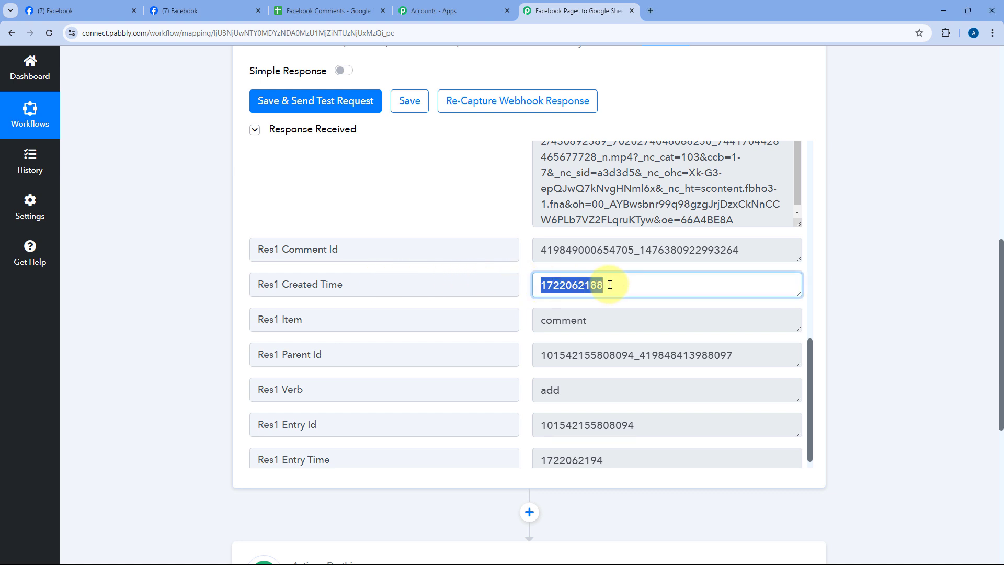
pyautogui.click(523, 280)
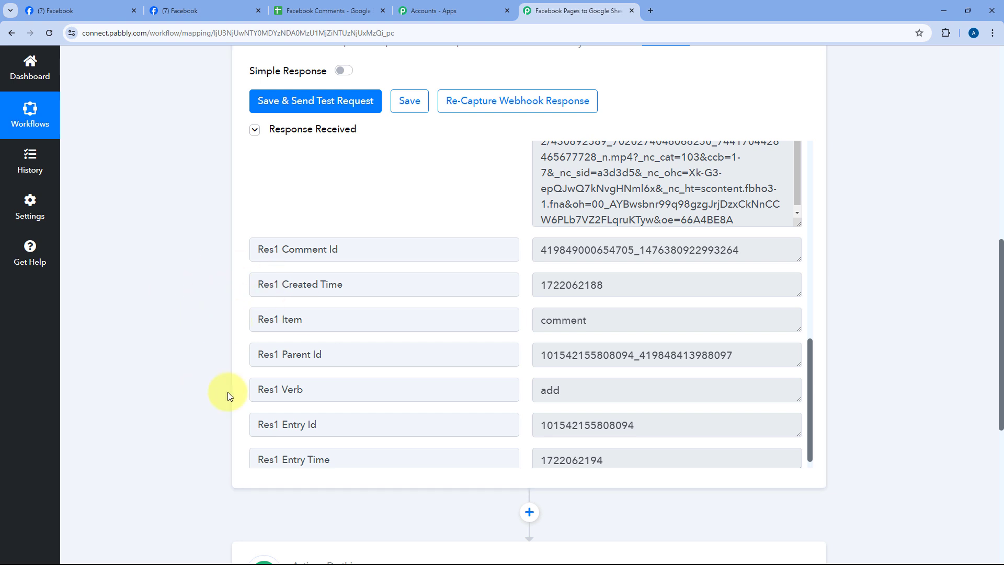
# - Choose Date/Time Formatter (Pabbly) as the app for the workflow's second step
pyautogui.scroll(-5, 208, 276)
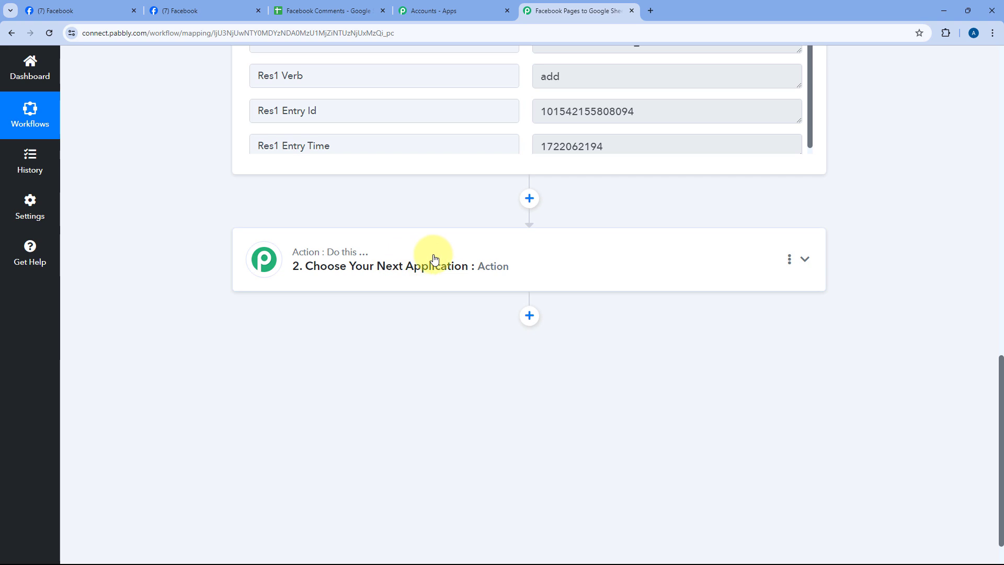
pyautogui.click(433, 255)
pyautogui.click(303, 270)
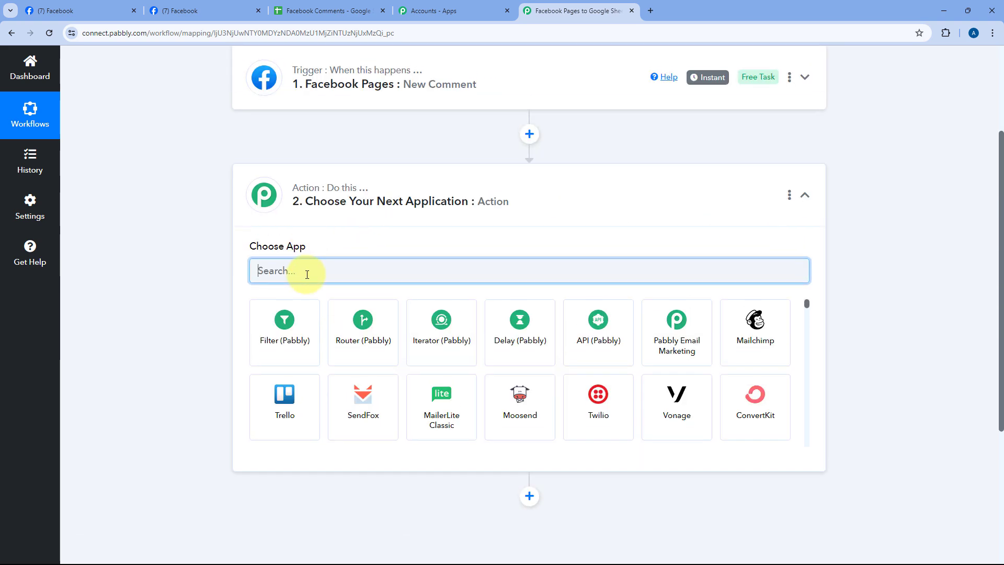
pyautogui.write('Date')
pyautogui.click(289, 316)
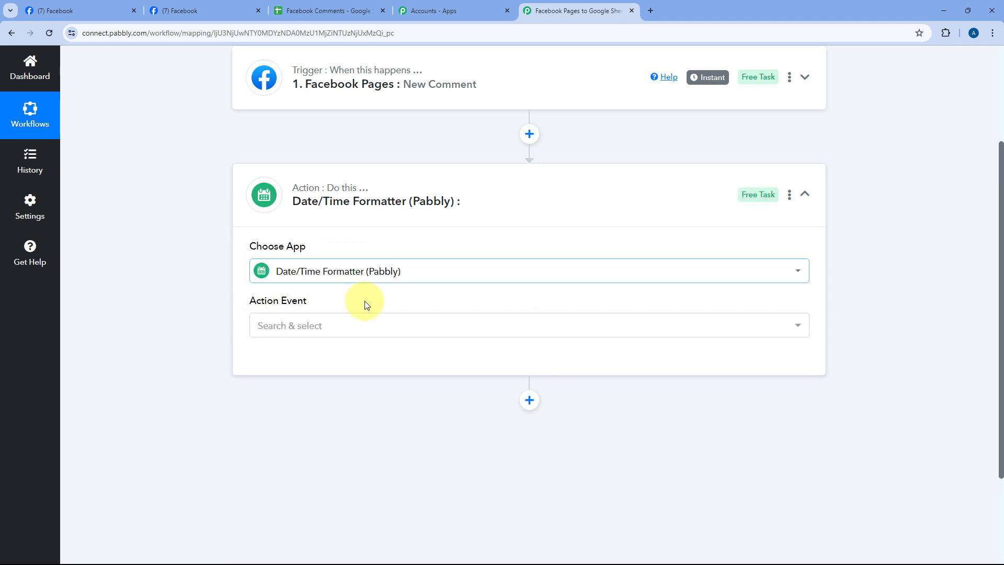
# - Set the formatter's action event to Format Date with Time Zone and connect it
pyautogui.click(359, 327)
pyautogui.scroll(-2, 220, 314)
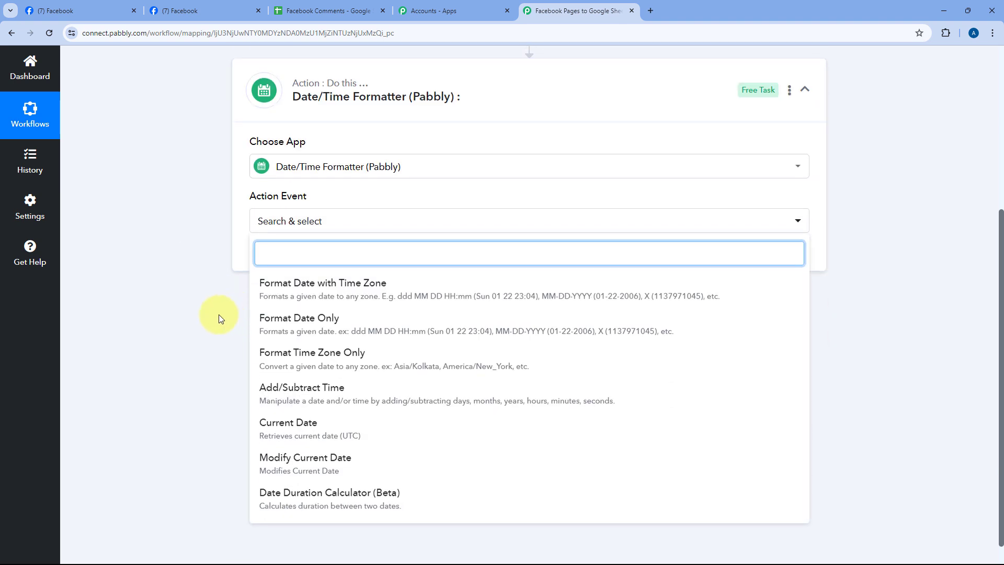
pyautogui.click(291, 291)
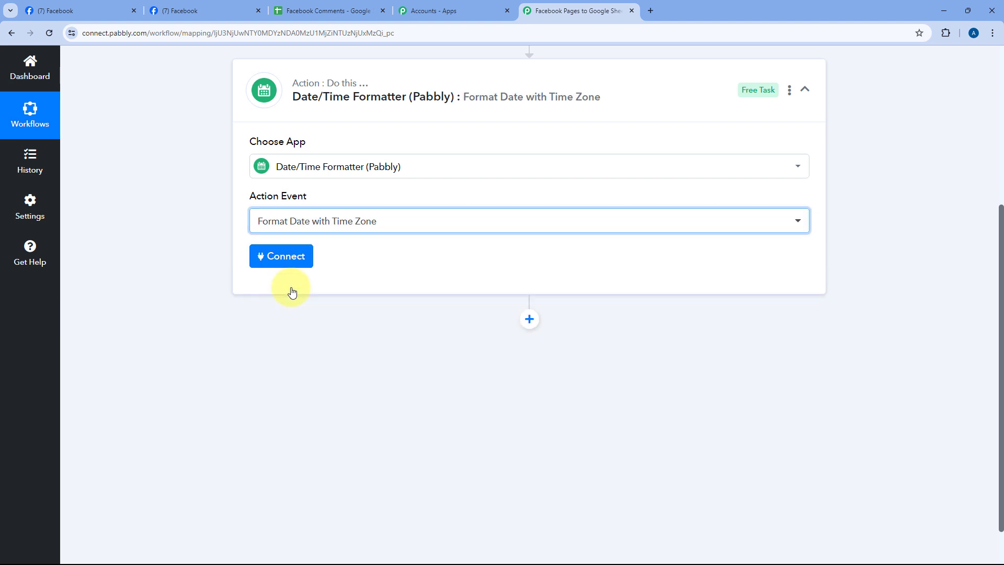
pyautogui.click(301, 258)
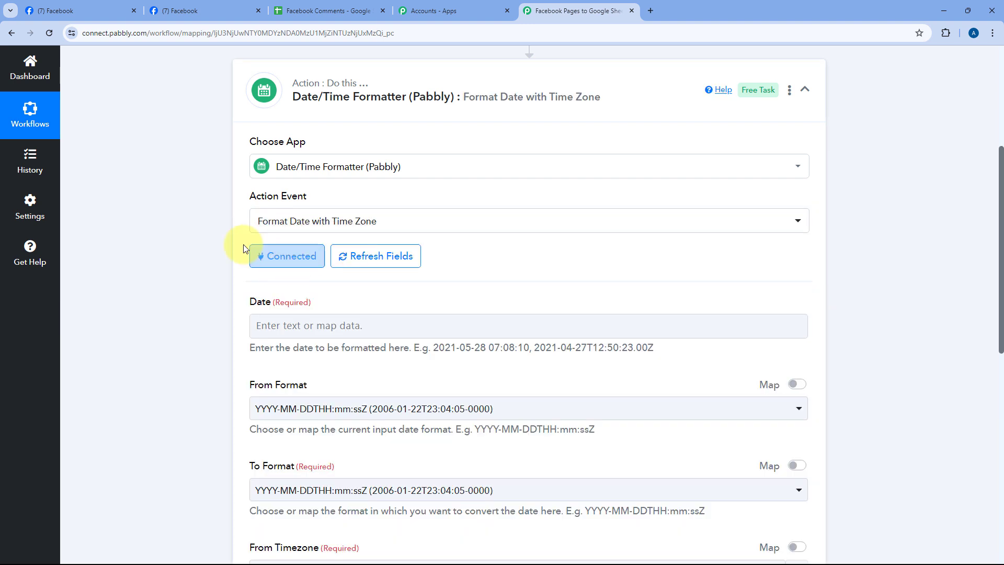
# - Examine the comment's created time in the Facebook Pages trigger response as the source for the formatter's Date field
pyautogui.scroll(-1, 328, 258)
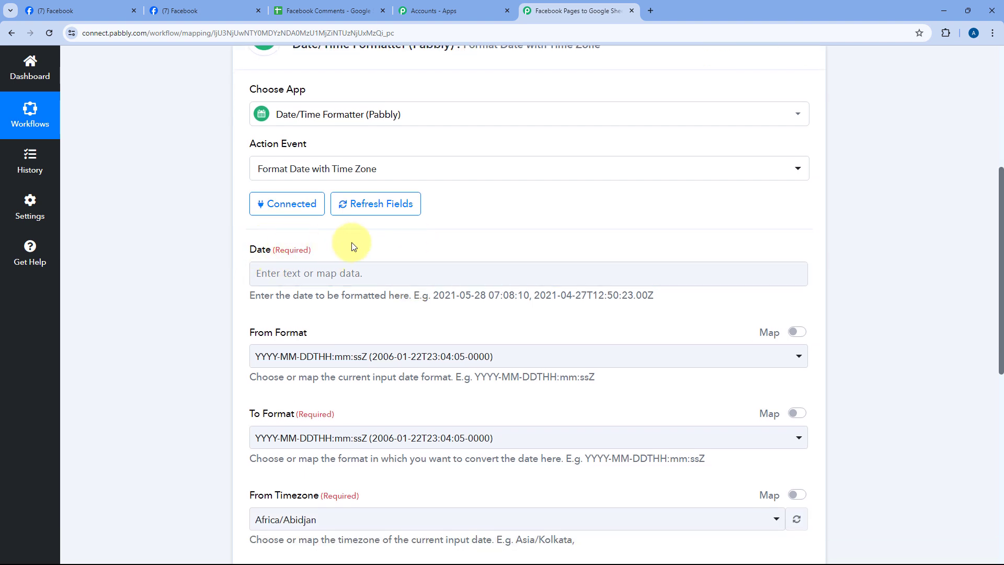
pyautogui.click(291, 273)
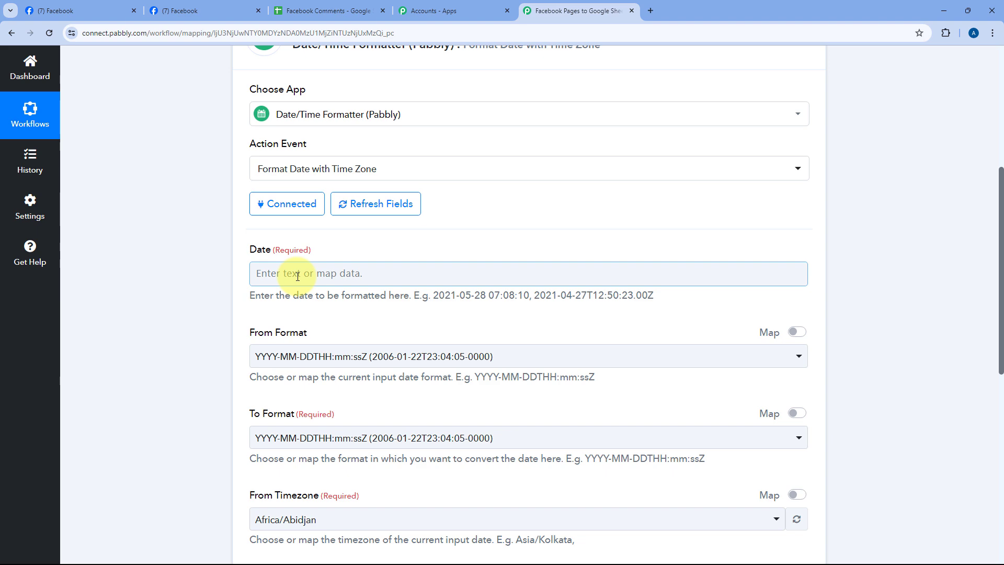
pyautogui.scroll(4, 417, 258)
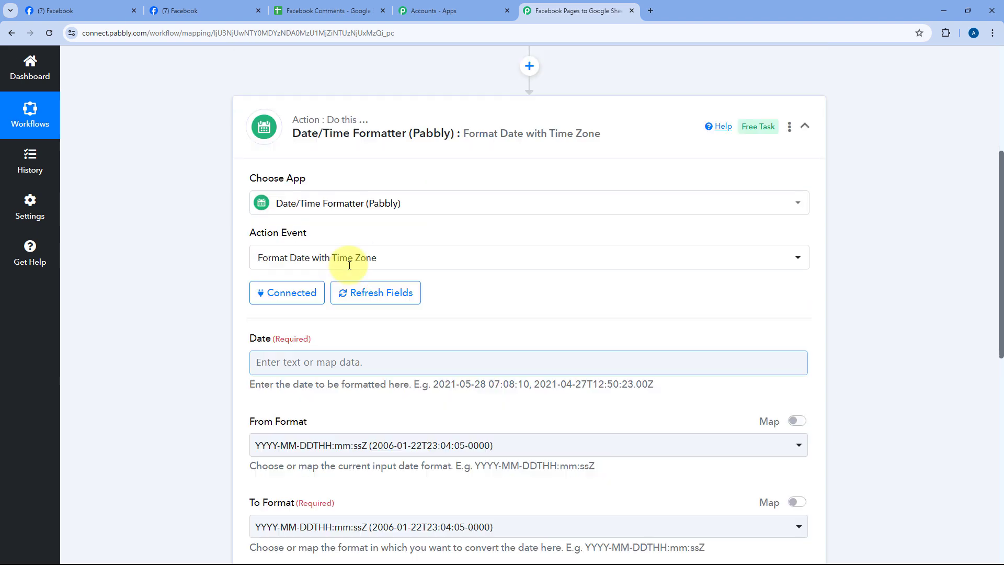
pyautogui.click(495, 144)
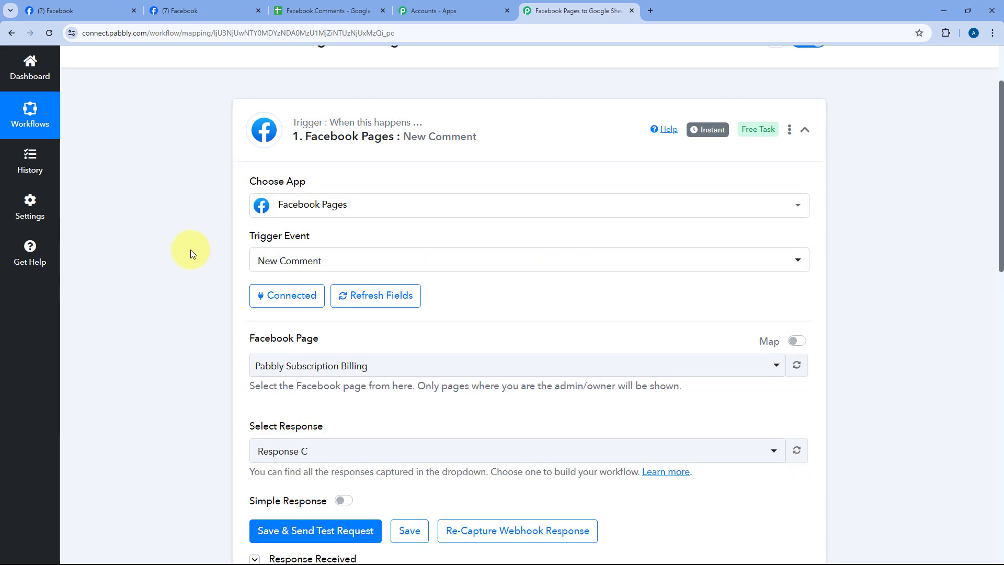
pyautogui.scroll(-6, 190, 249)
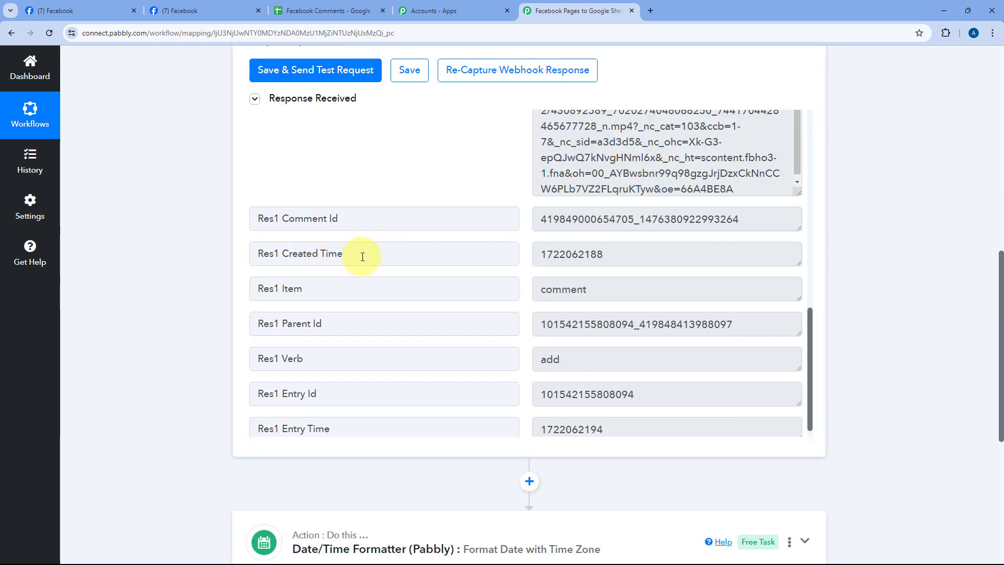
pyautogui.moveTo(609, 254); pyautogui.dragTo(559, 252)
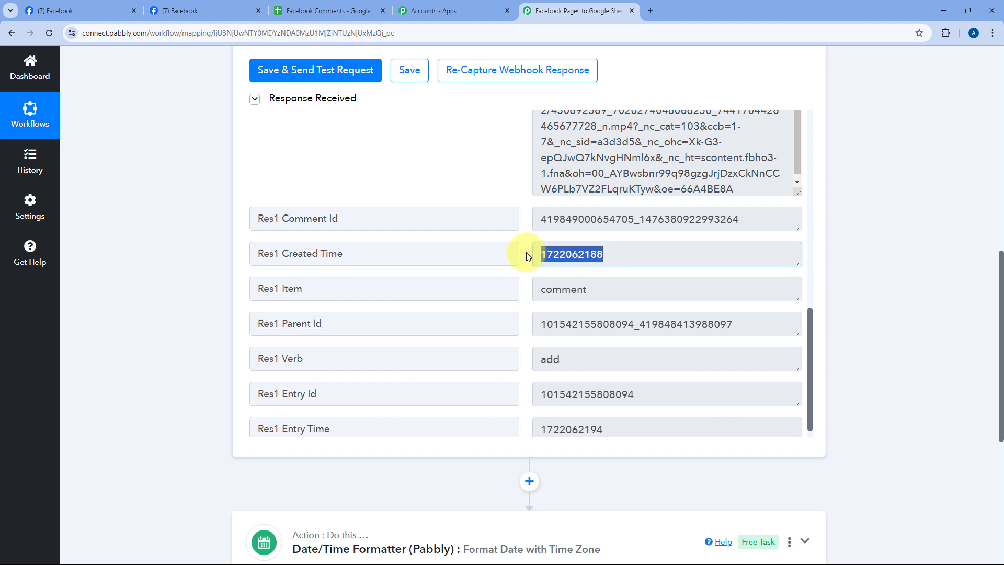
pyautogui.click(599, 256)
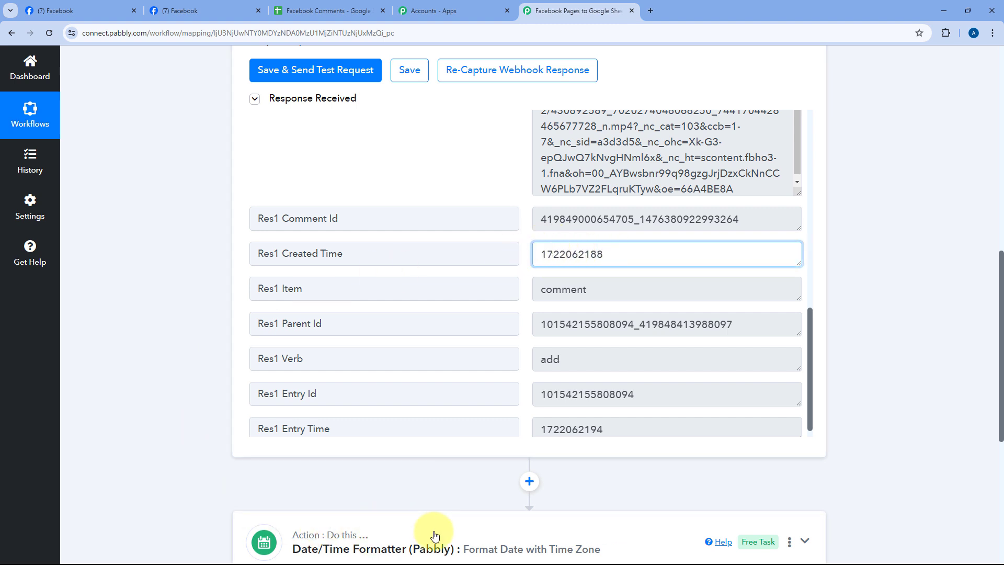
pyautogui.doubleClick(601, 256)
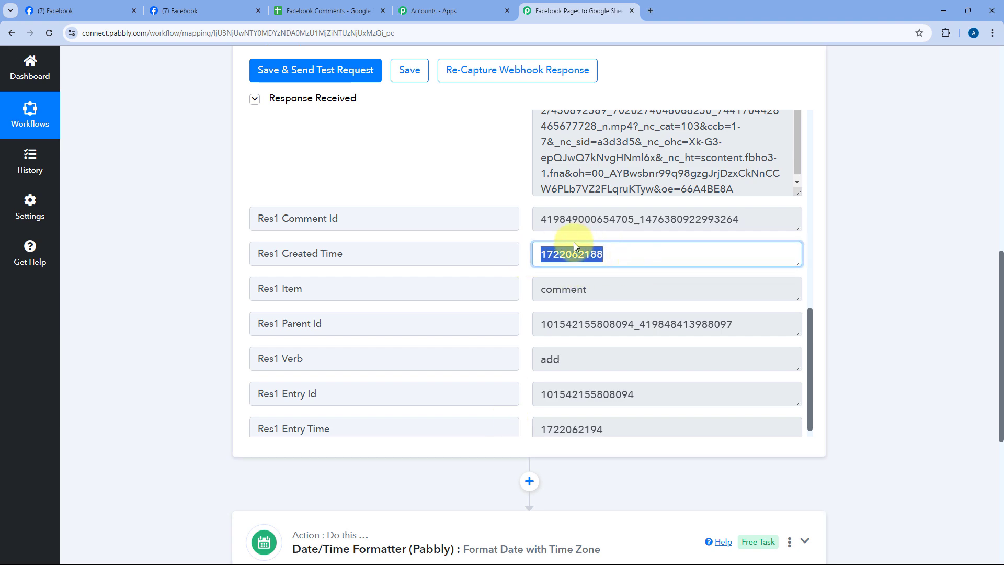
pyautogui.scroll(-5, 172, 332)
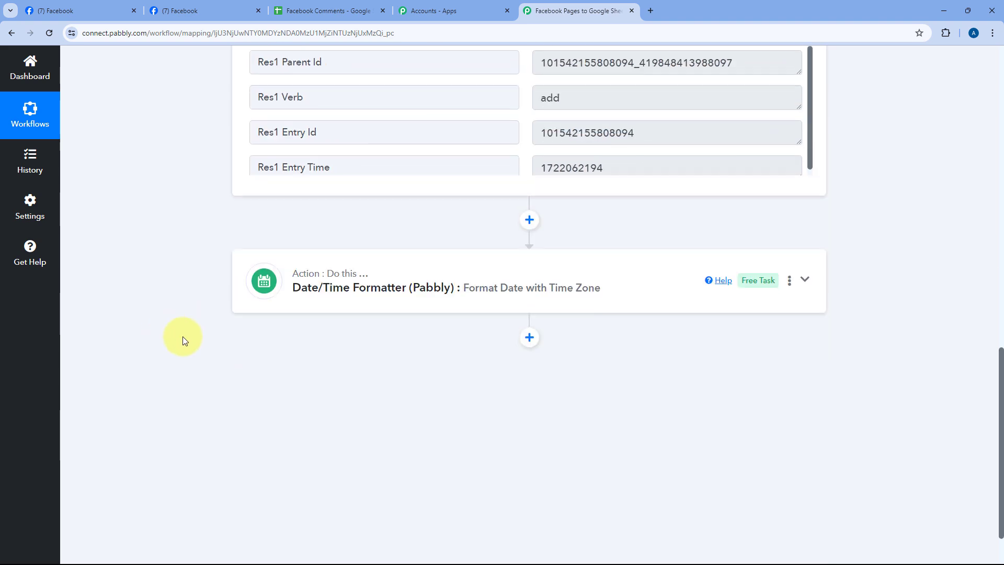
# - Map Res1 Created Time from the Facebook Pages New Comment step into the formatter's Date field
pyautogui.click(441, 273)
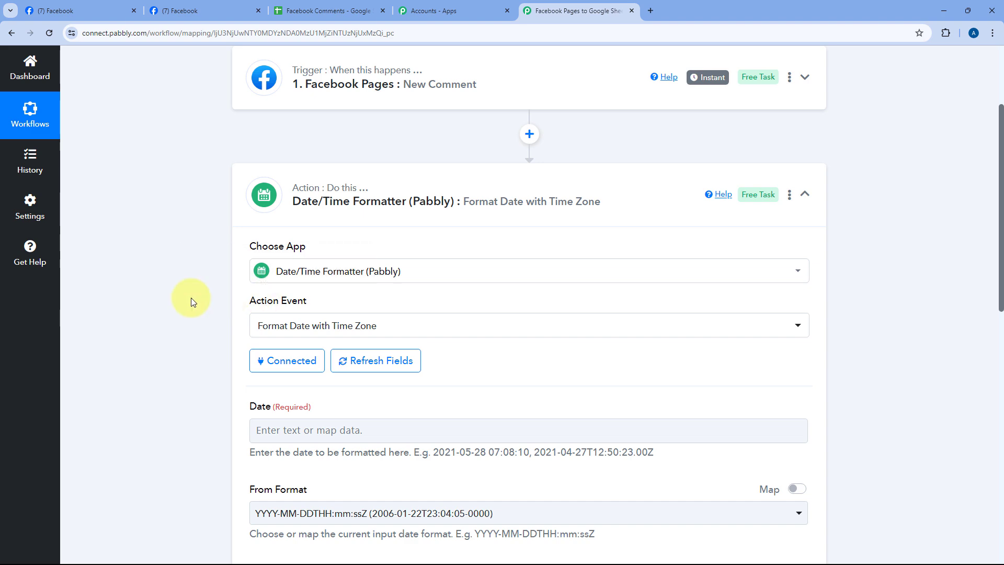
pyautogui.scroll(-4, 191, 301)
pyautogui.scroll(-1, 190, 301)
pyautogui.click(259, 220)
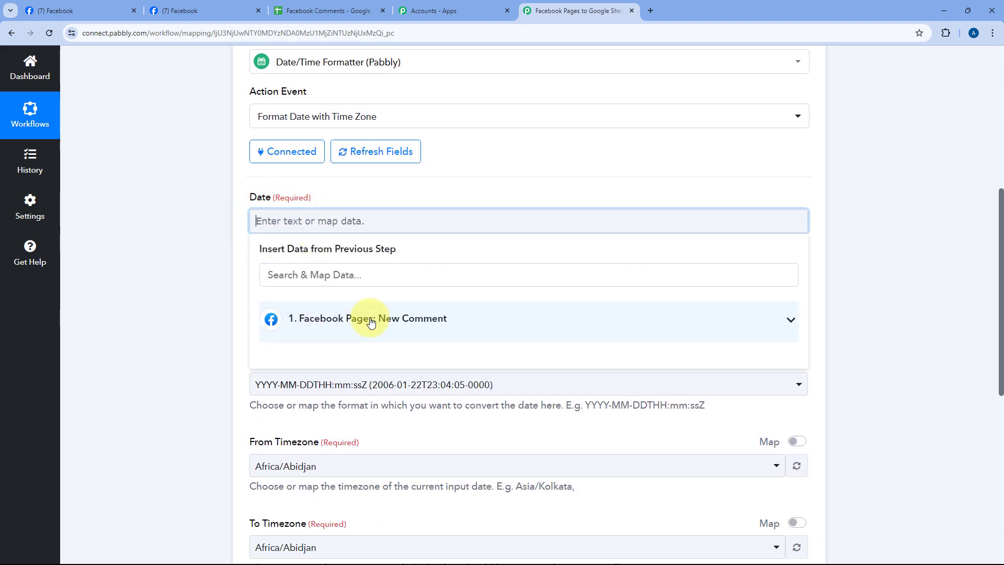
pyautogui.click(371, 322)
pyautogui.scroll(-1, 199, 315)
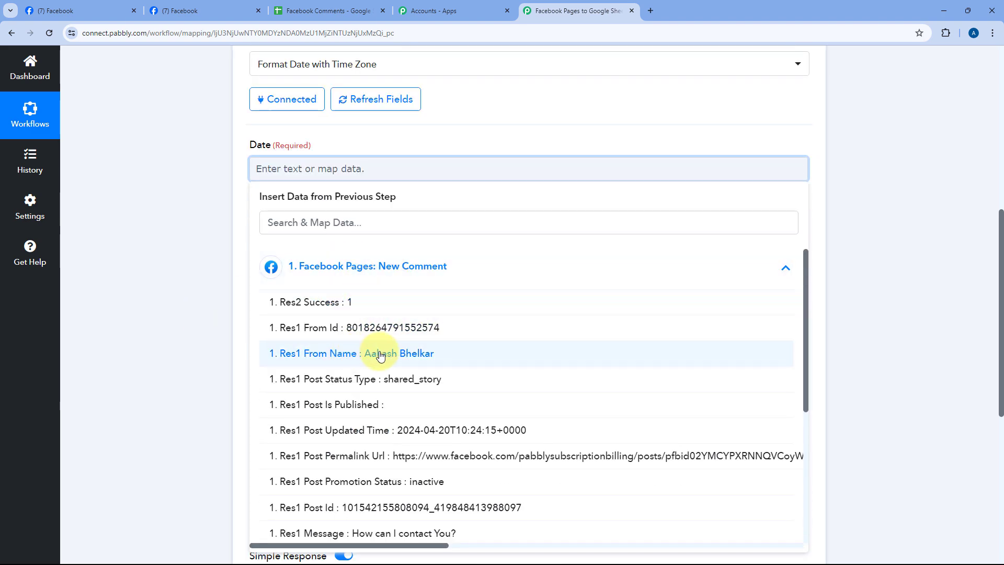
pyautogui.scroll(-3, 381, 356)
pyautogui.scroll(-2, 380, 356)
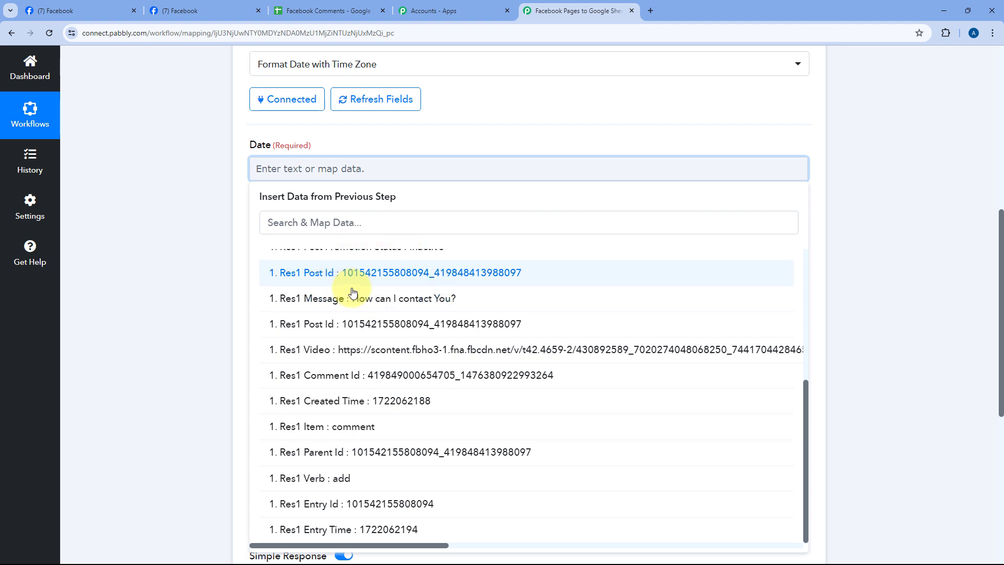
pyautogui.click(347, 401)
pyautogui.click(213, 212)
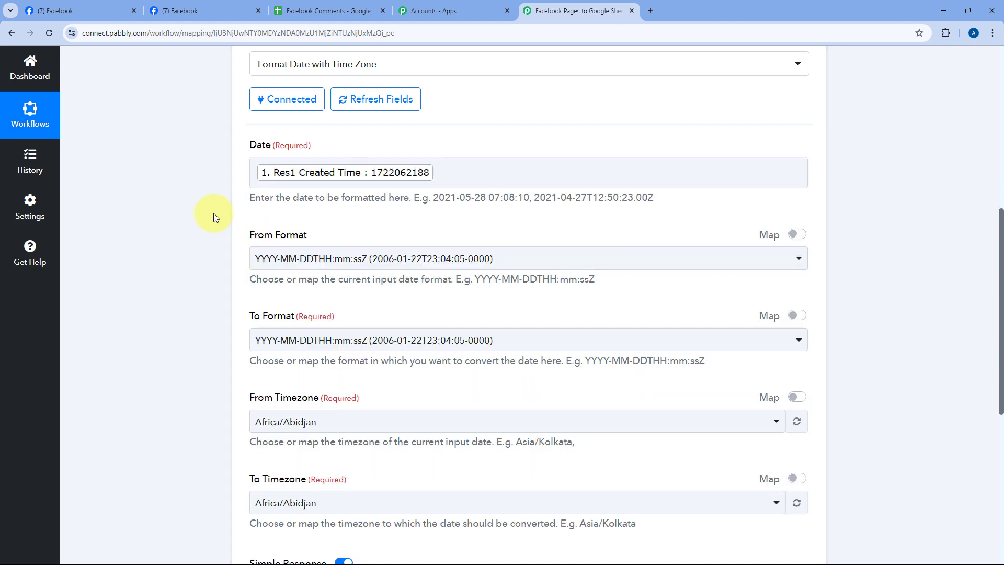
pyautogui.scroll(-1, 241, 224)
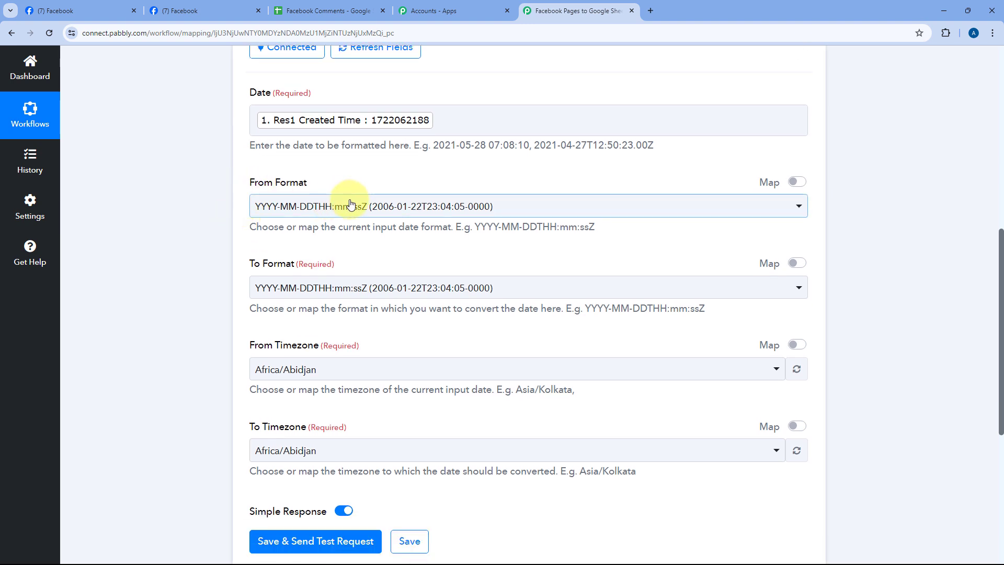
pyautogui.click(369, 207)
pyautogui.scroll(-1, 238, 225)
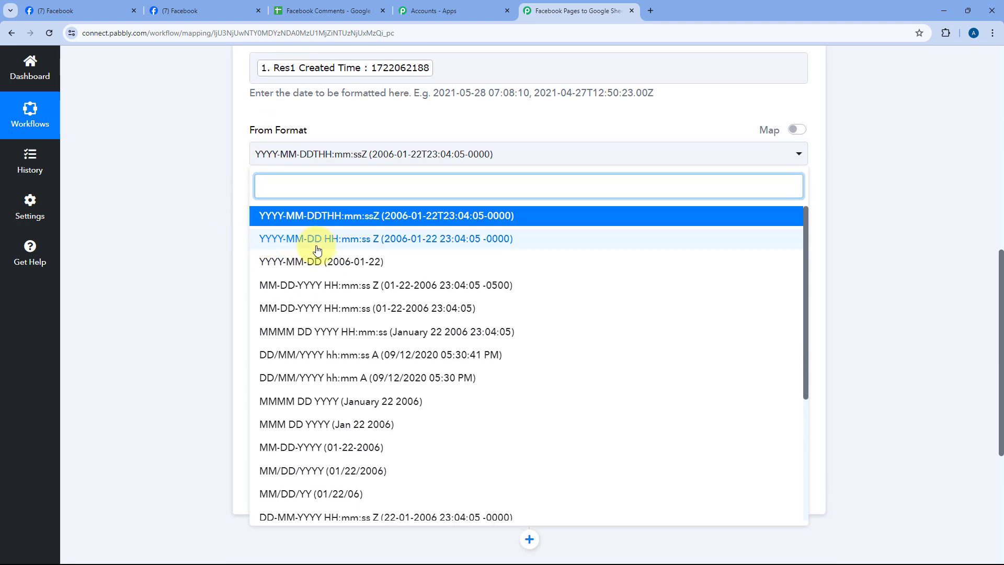
pyautogui.scroll(-4, 376, 309)
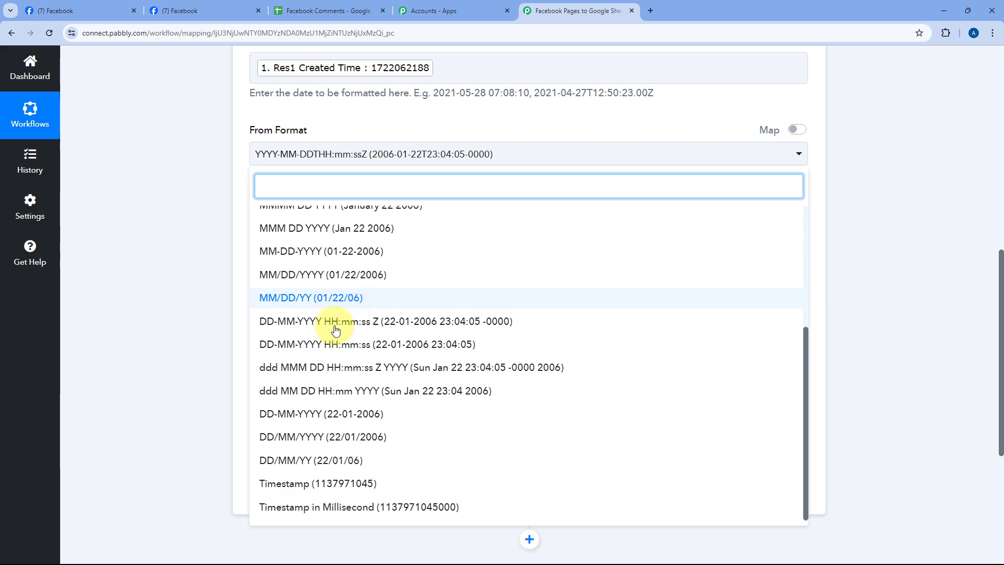
pyautogui.click(303, 485)
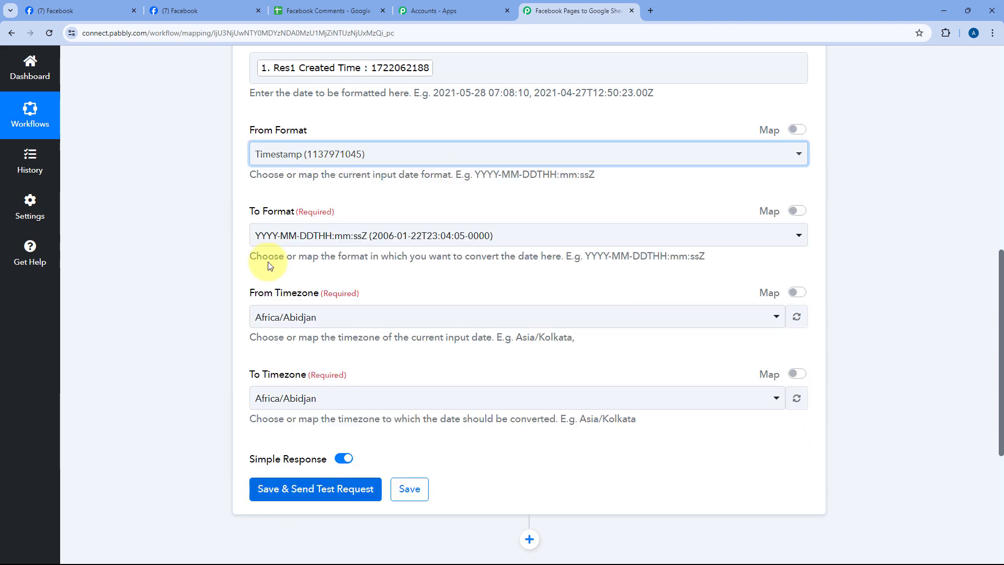
# - Set the date's To Format to DD/MM/YYYY hh:mm:ss A
pyautogui.click(335, 234)
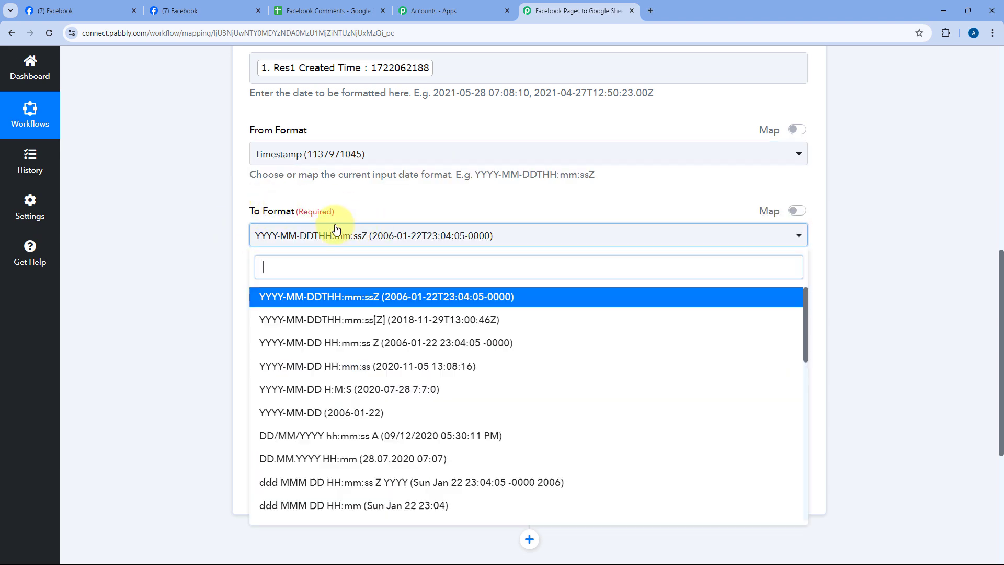
pyautogui.scroll(-1, 345, 325)
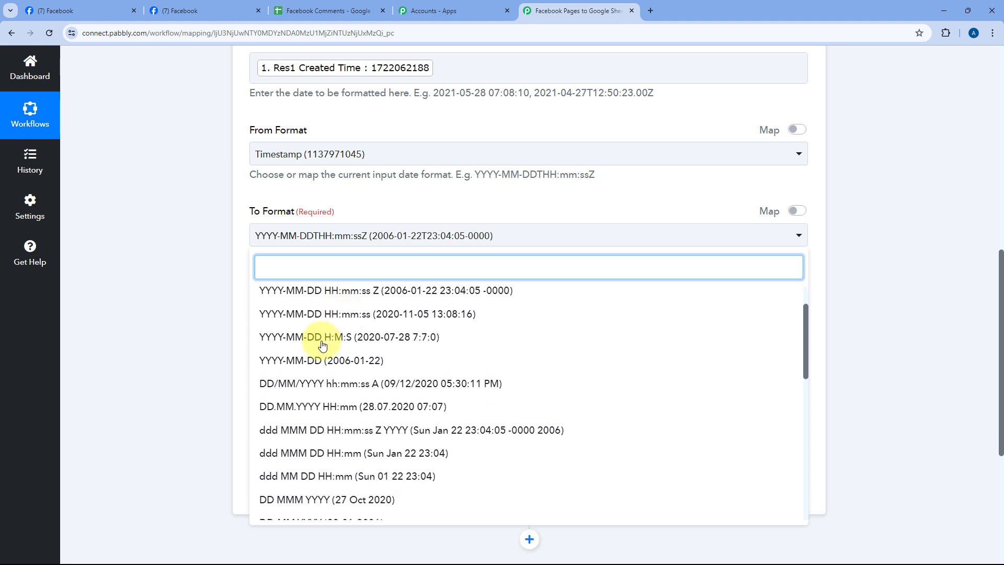
pyautogui.click(300, 387)
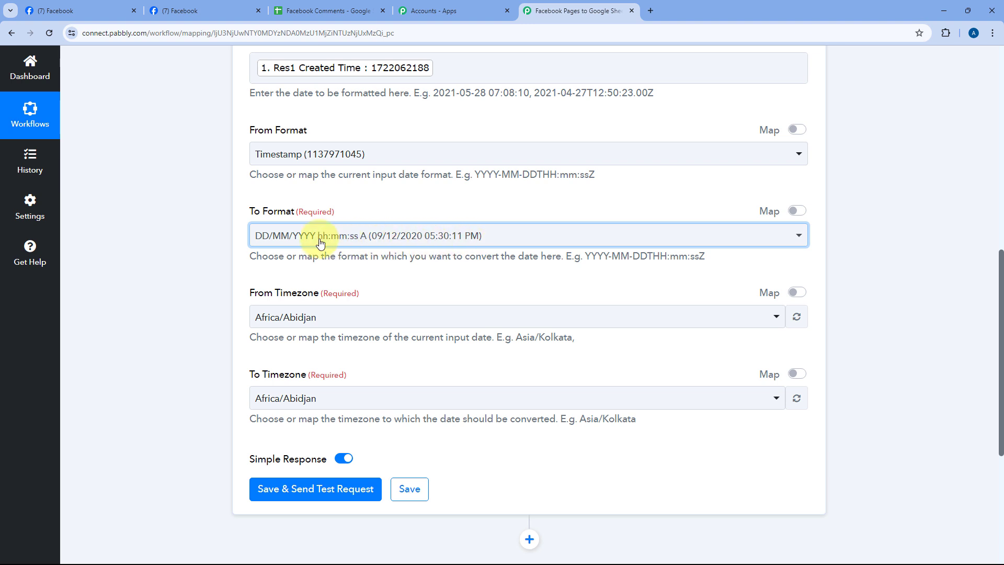
pyautogui.click(351, 207)
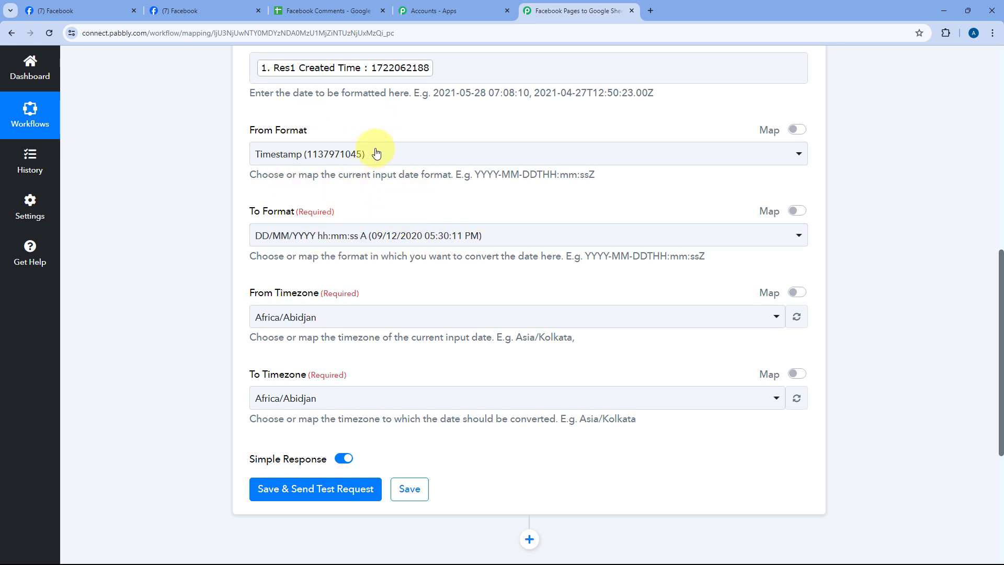
# - Set the From Timezone of the date conversion to Etc/UTC
pyautogui.click(332, 318)
pyautogui.write('UTC')
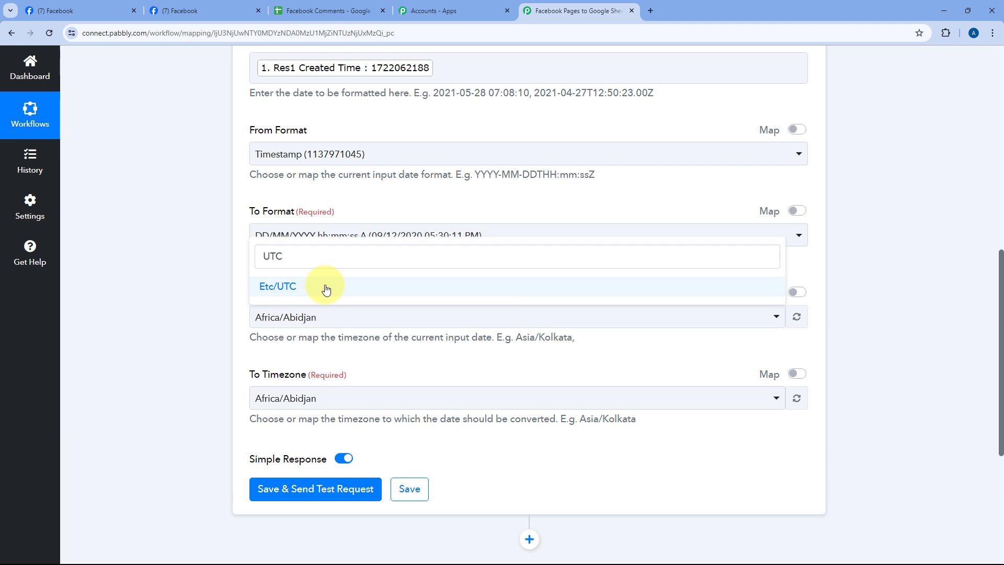
pyautogui.click(327, 288)
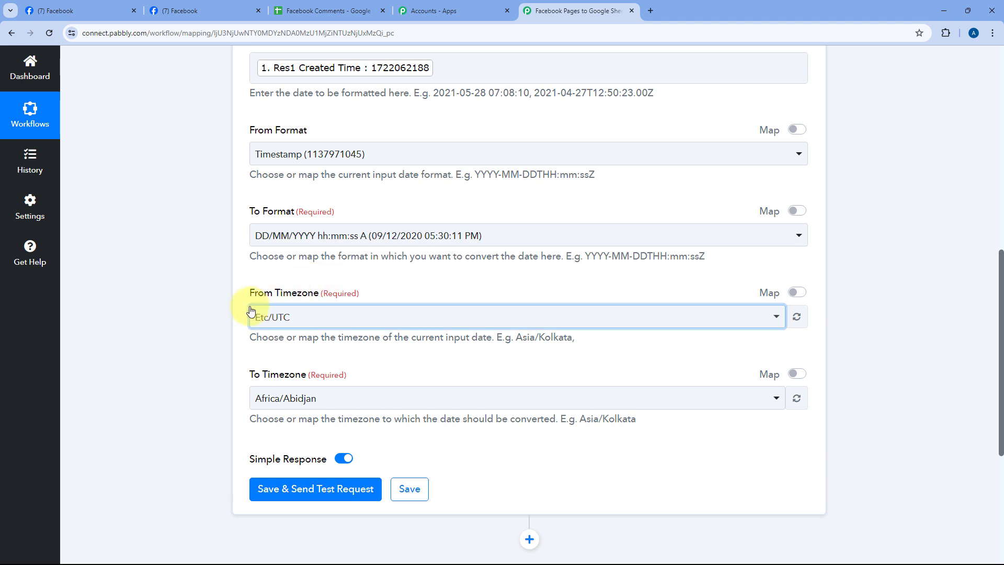
# - Set the To Timezone to Asia/Kolkata, then save the formatter step and send a test request
pyautogui.scroll(-2, 248, 298)
pyautogui.click(328, 296)
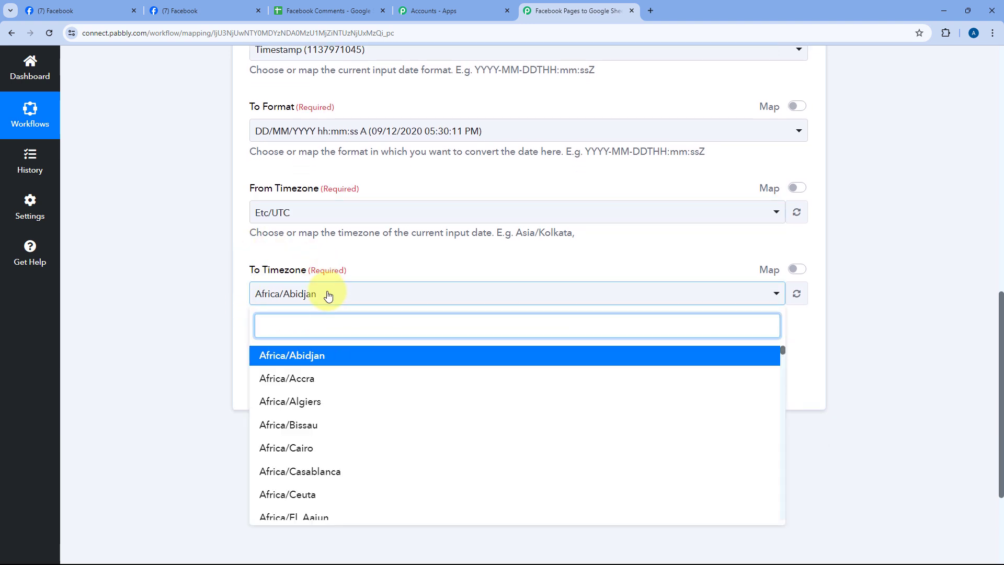
pyautogui.write('KOL')
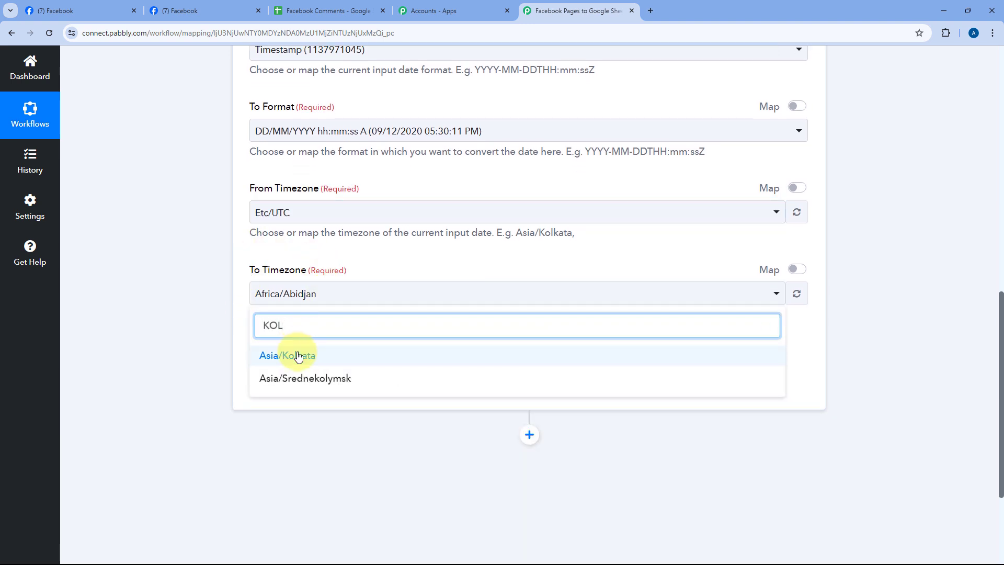
pyautogui.click(298, 356)
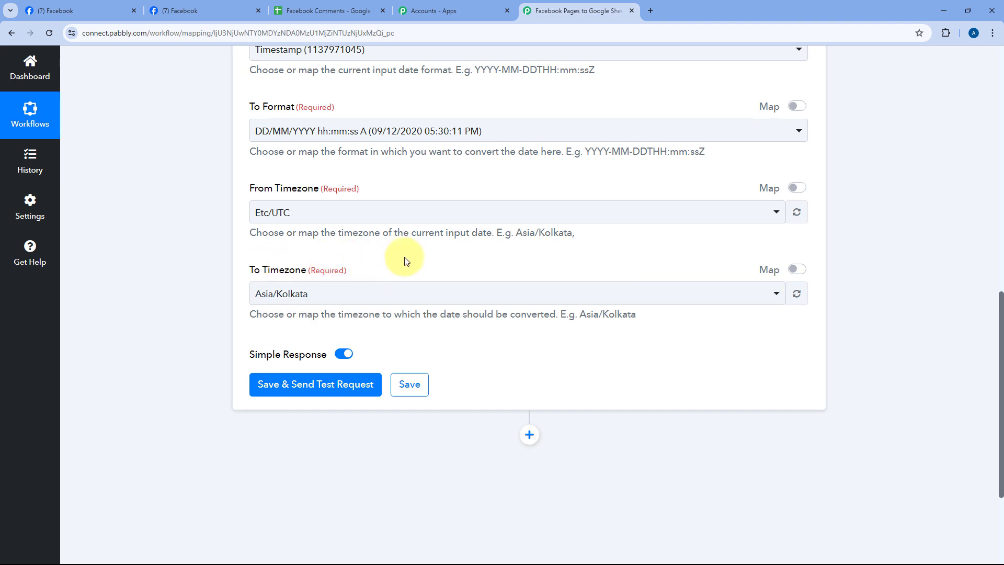
pyautogui.scroll(1, 406, 260)
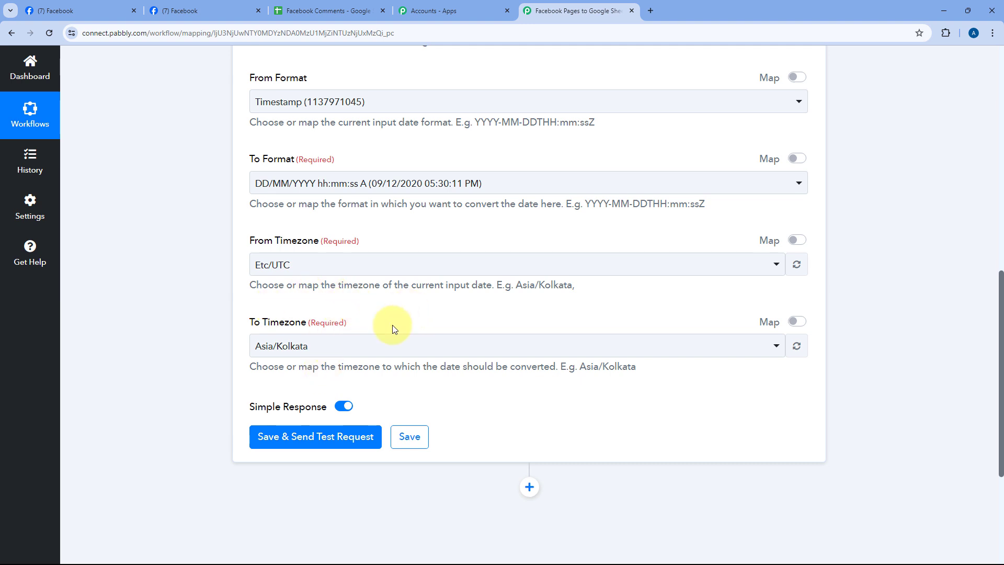
pyautogui.click(318, 442)
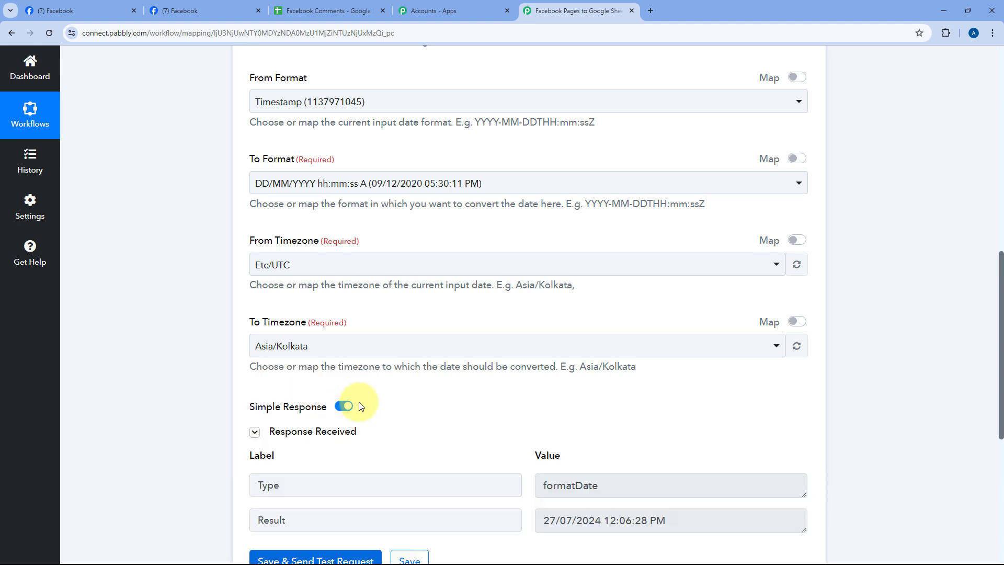
# - Examine the converted date and time in the formatter step's test response
pyautogui.scroll(-1, 360, 406)
pyautogui.moveTo(539, 469); pyautogui.dragTo(689, 470)
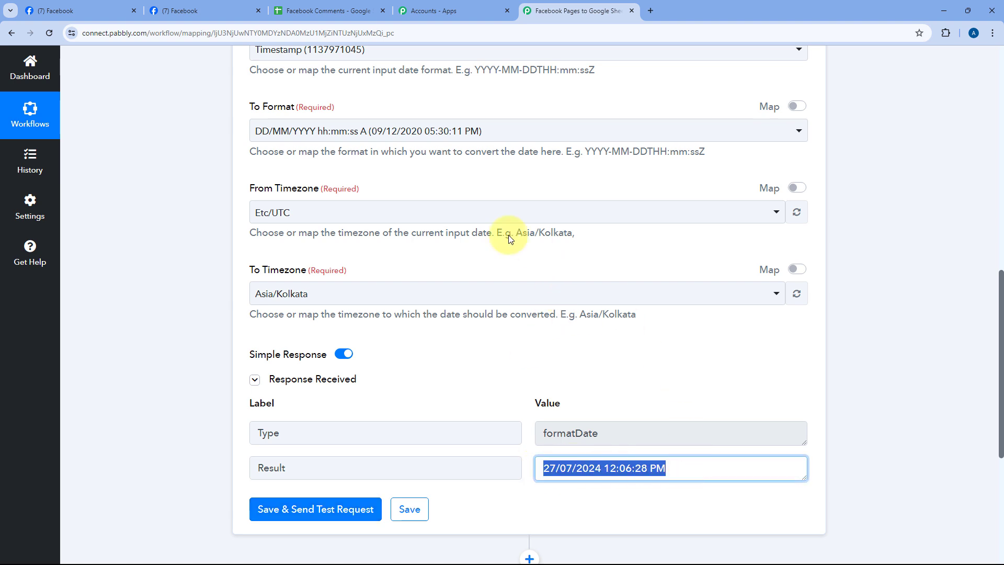
pyautogui.scroll(3, 444, 234)
pyautogui.scroll(-3, 414, 149)
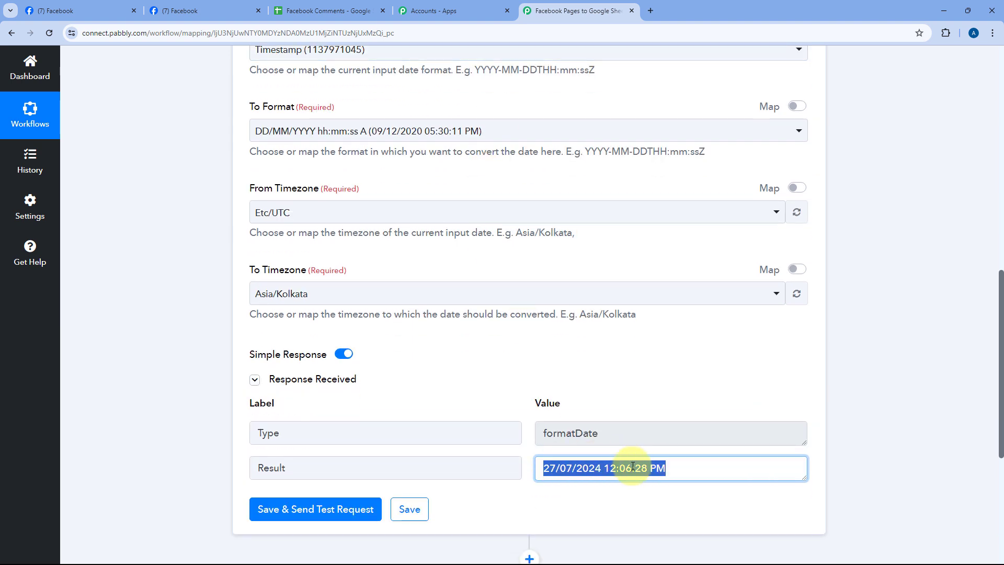
pyautogui.click(634, 411)
pyautogui.moveTo(543, 468); pyautogui.dragTo(699, 470)
pyautogui.click(656, 413)
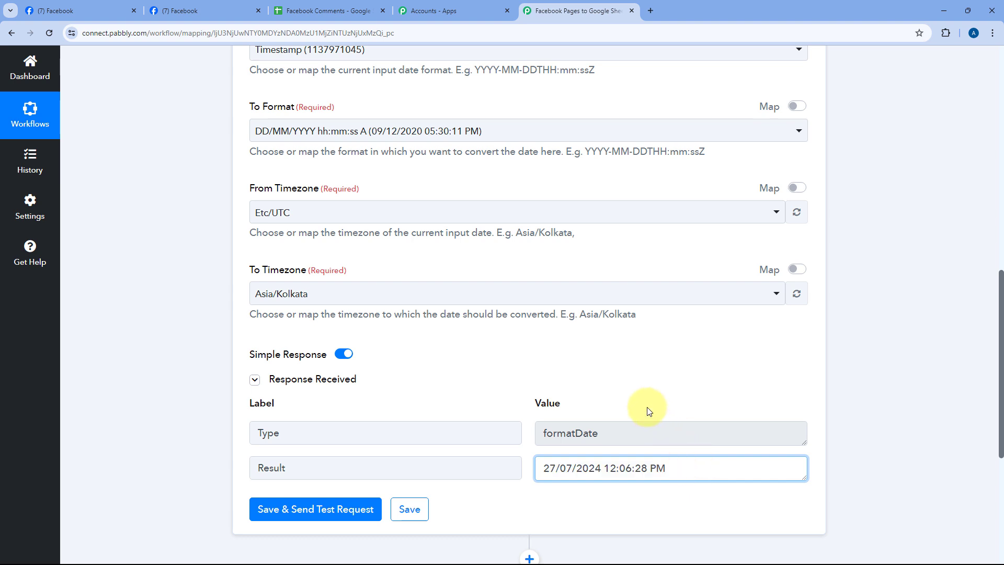
pyautogui.click(529, 388)
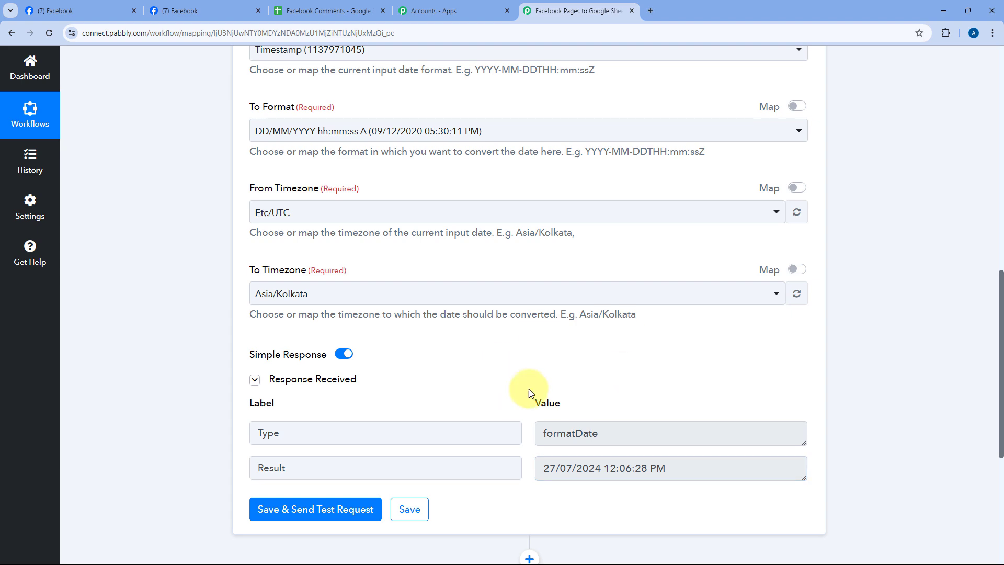
# - Collapse the Date/Time Formatter step in the workflow
pyautogui.scroll(6, 578, 370)
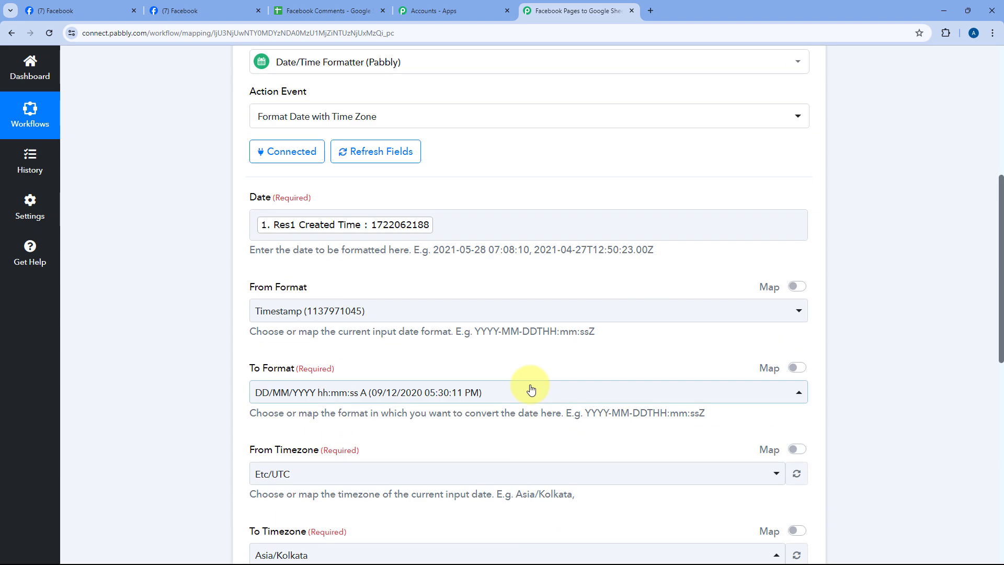
pyautogui.scroll(2, 506, 261)
pyautogui.click(538, 156)
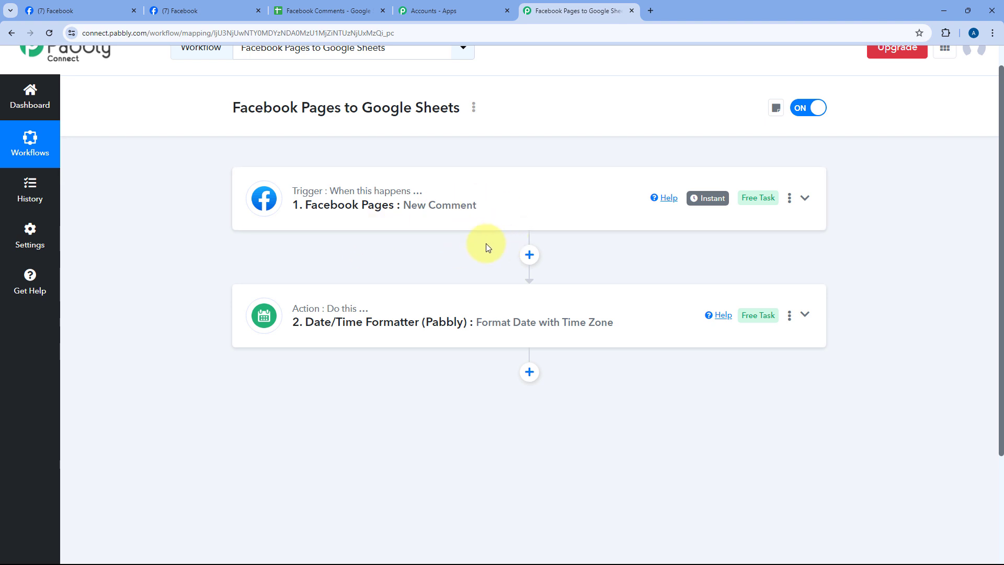
# - Add a Google Sheets action after the Date/Time Formatter step, with Add New Row as its action event
pyautogui.scroll(-2, 478, 245)
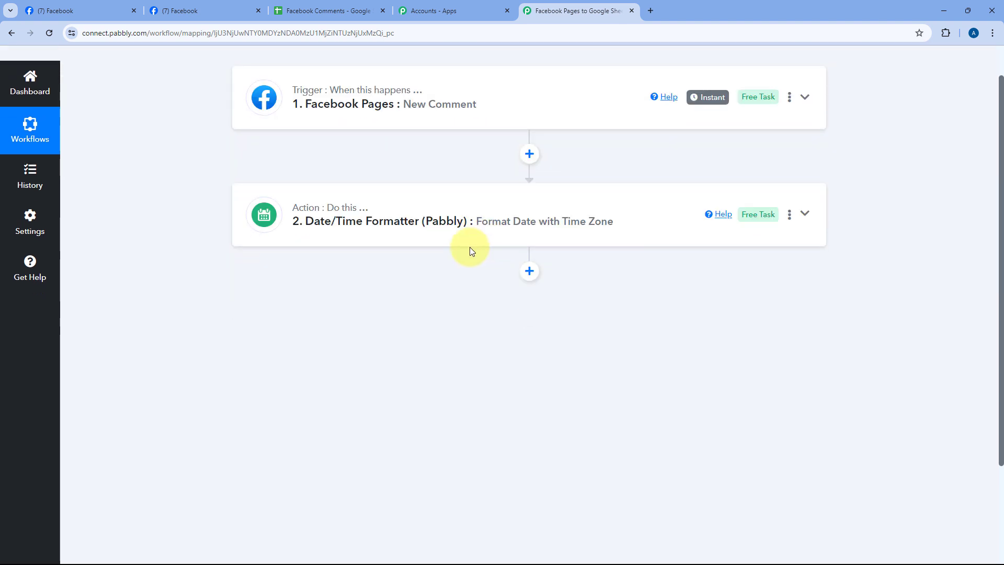
pyautogui.click(529, 269)
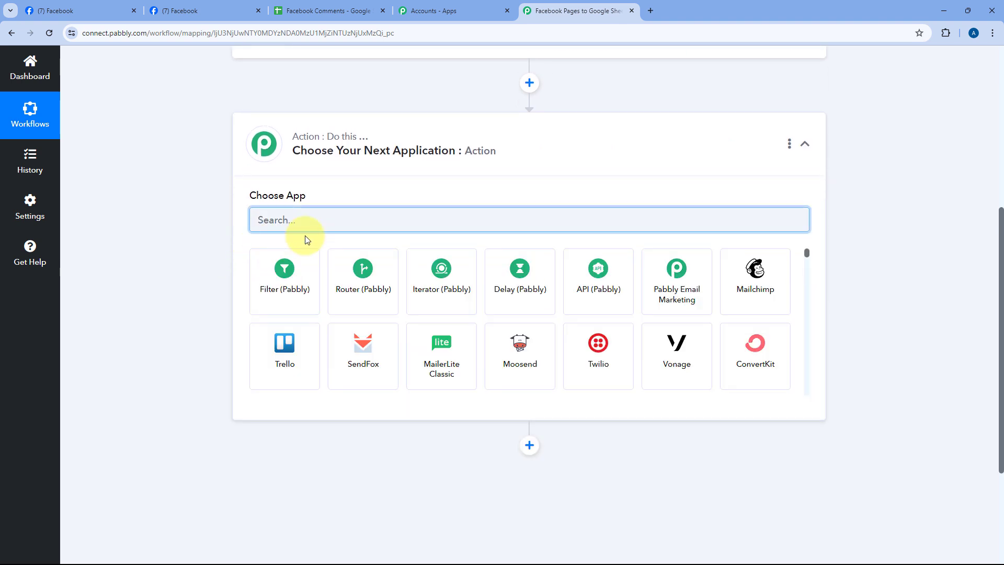
pyautogui.write('GoogleSheet')
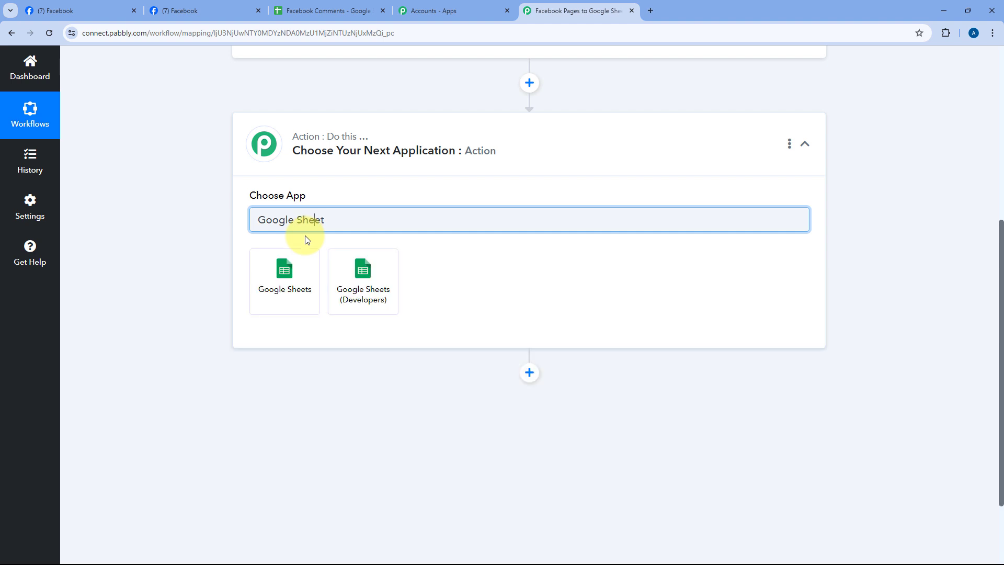
pyautogui.click(298, 269)
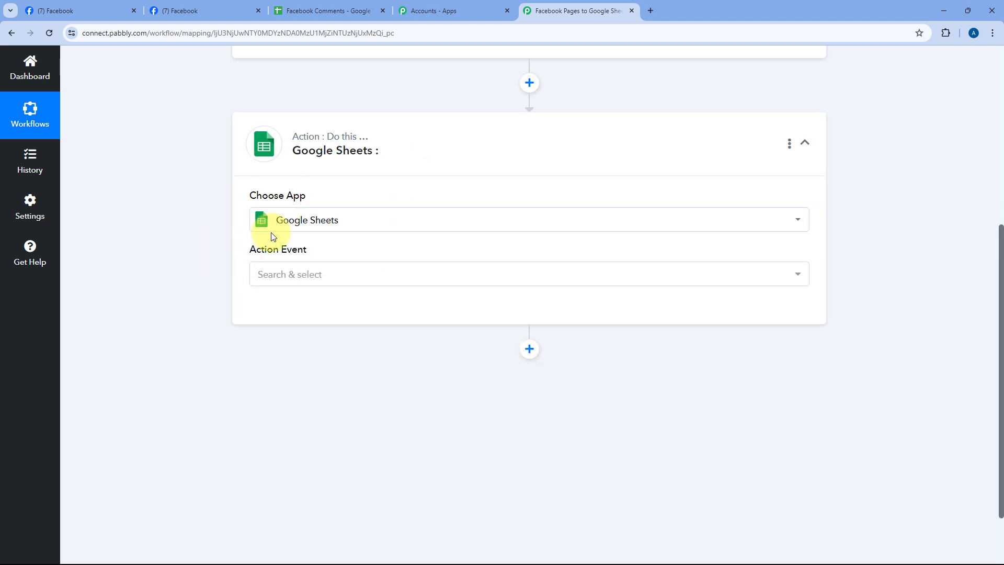
pyautogui.click(327, 277)
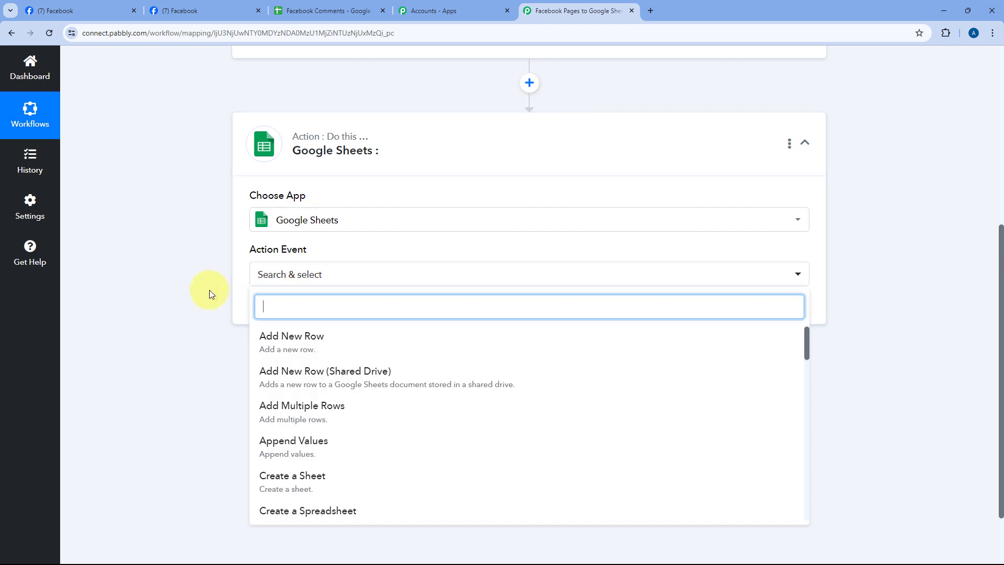
pyautogui.scroll(-2, 209, 290)
pyautogui.click(333, 262)
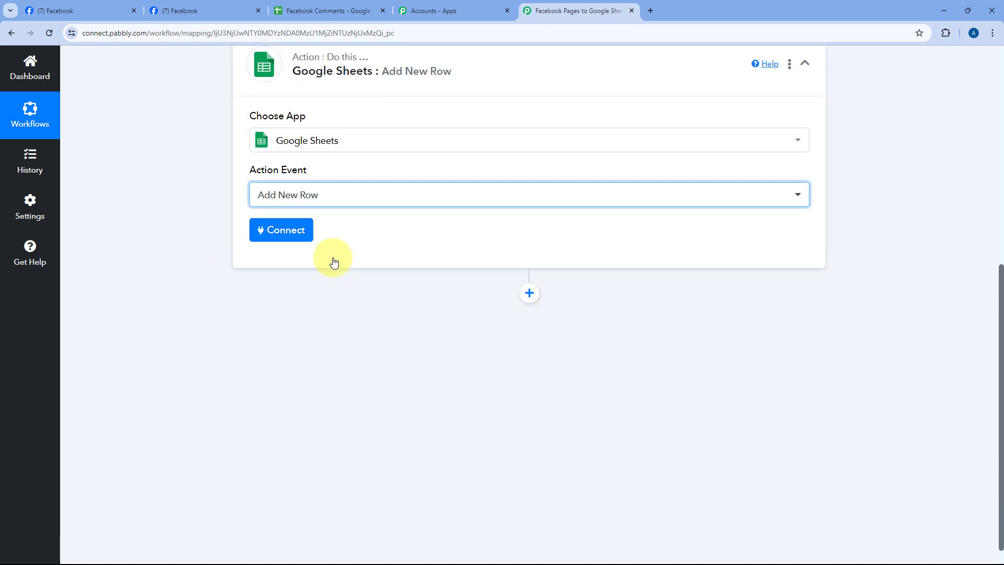
# - Add a new Google Sheets connection by signing in with the Google account and granting Pabbly Connect Sheets access
pyautogui.click(271, 229)
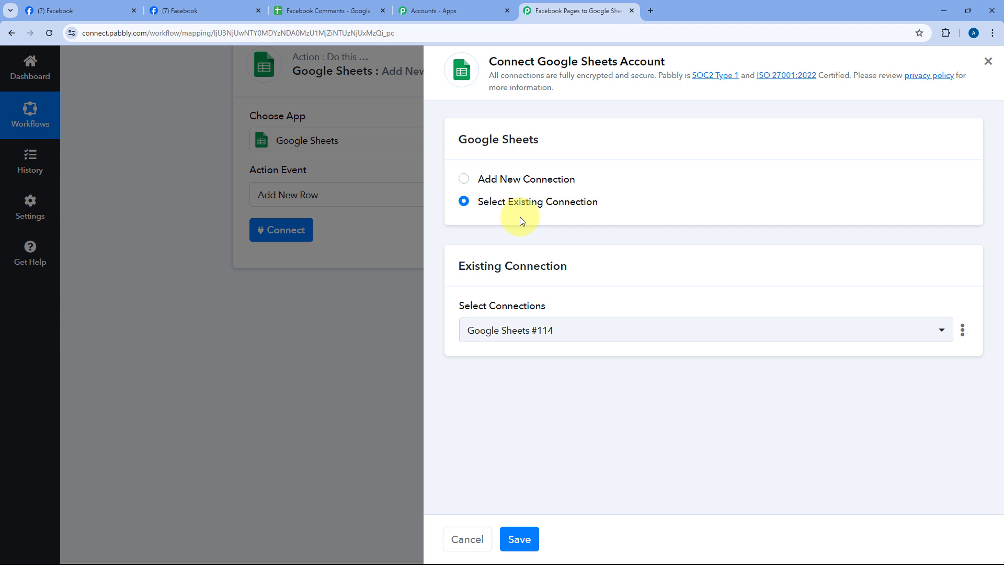
pyautogui.click(464, 179)
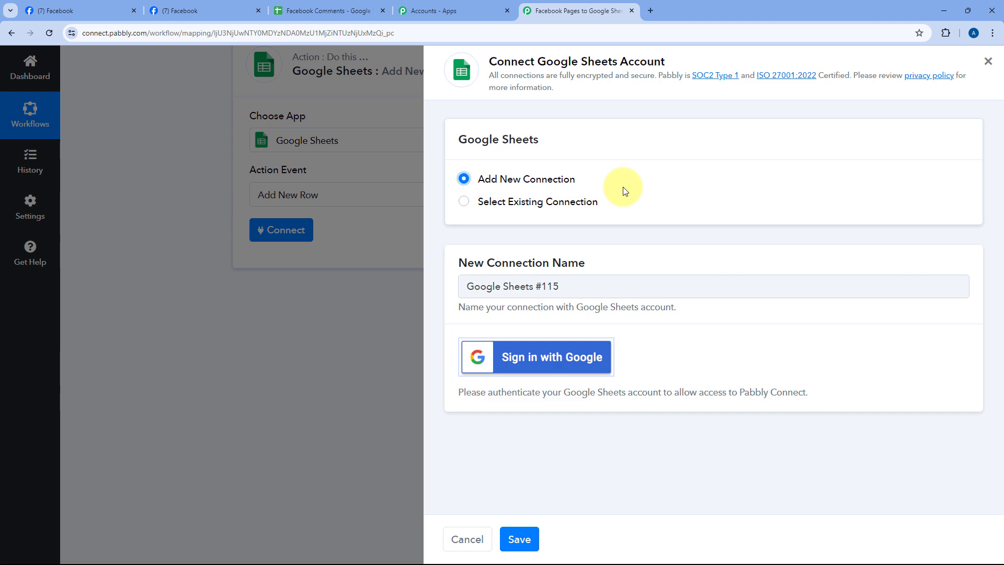
pyautogui.click(543, 361)
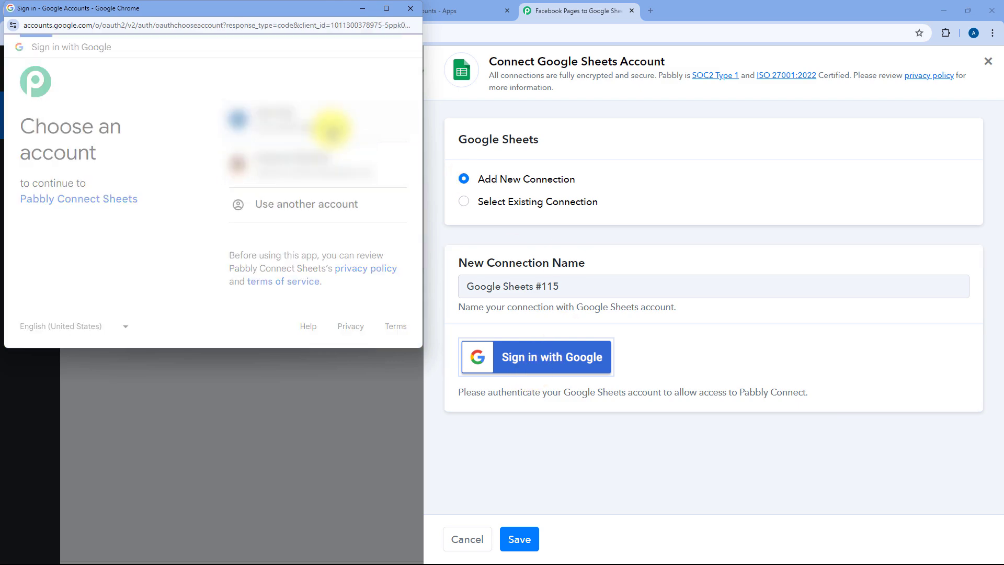
pyautogui.scroll(-3, 331, 128)
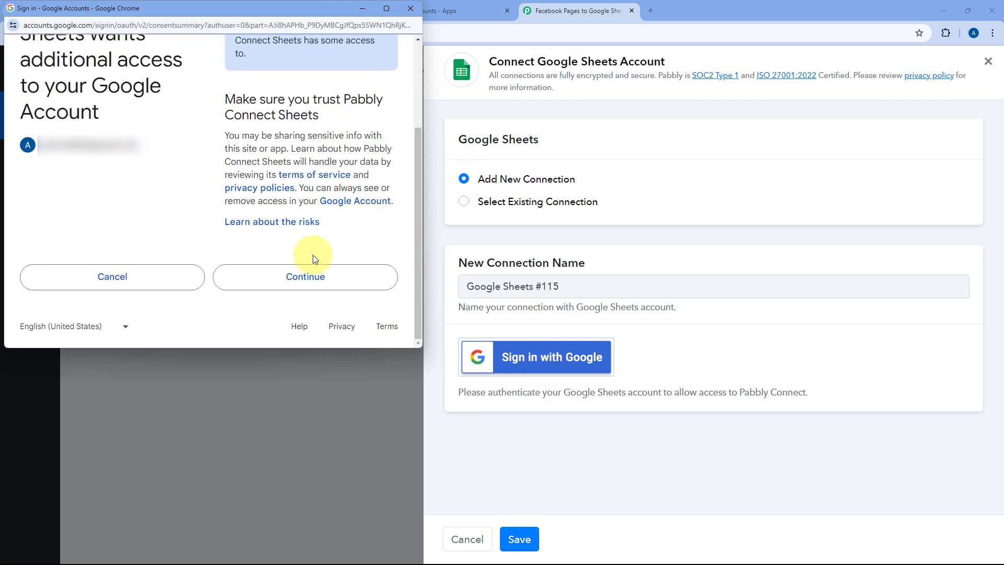
pyautogui.click(314, 278)
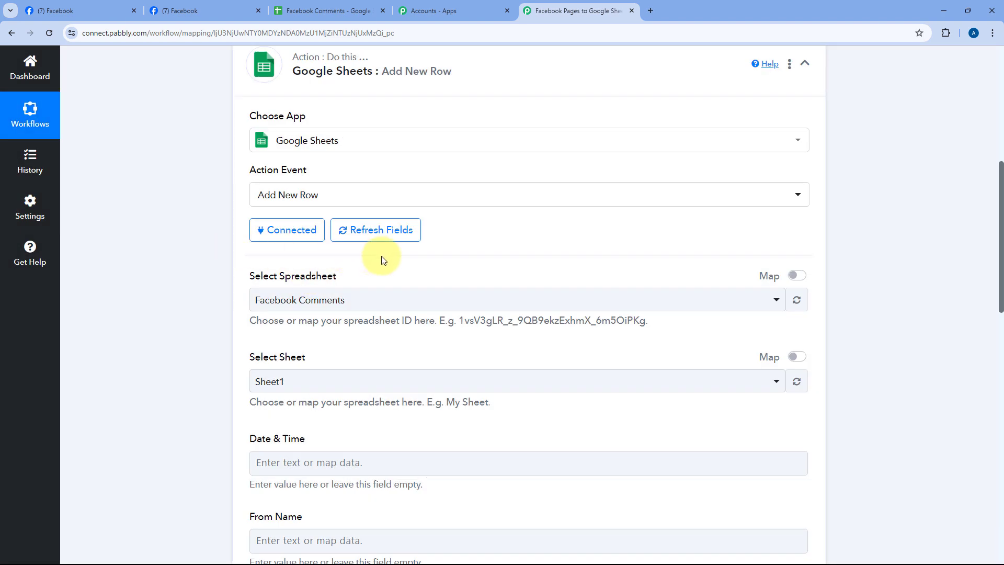
# - Choose Facebook Comments as the spreadsheet that receives the new row, checking its name against the open Google Sheet
pyautogui.scroll(-2, 382, 255)
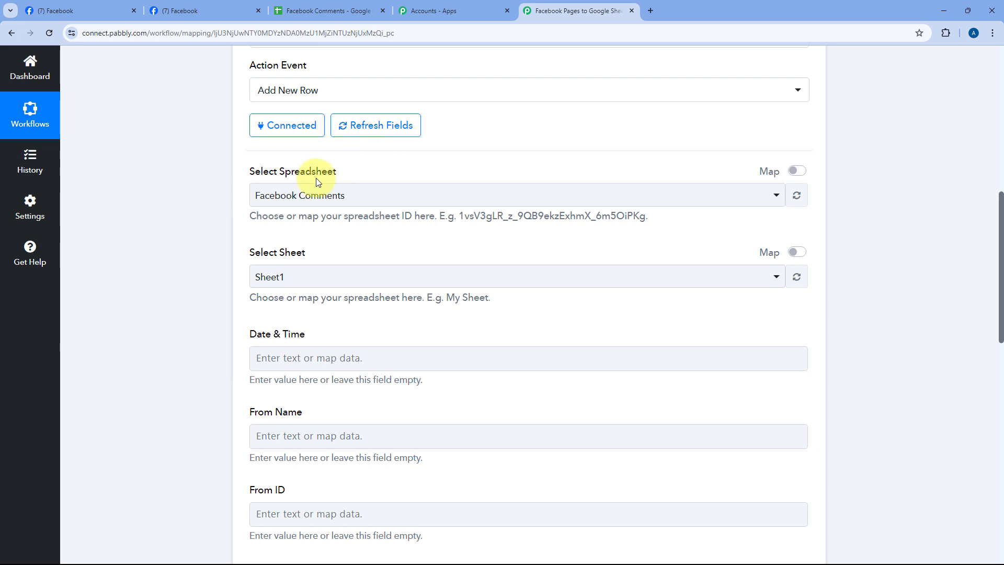
pyautogui.click(416, 196)
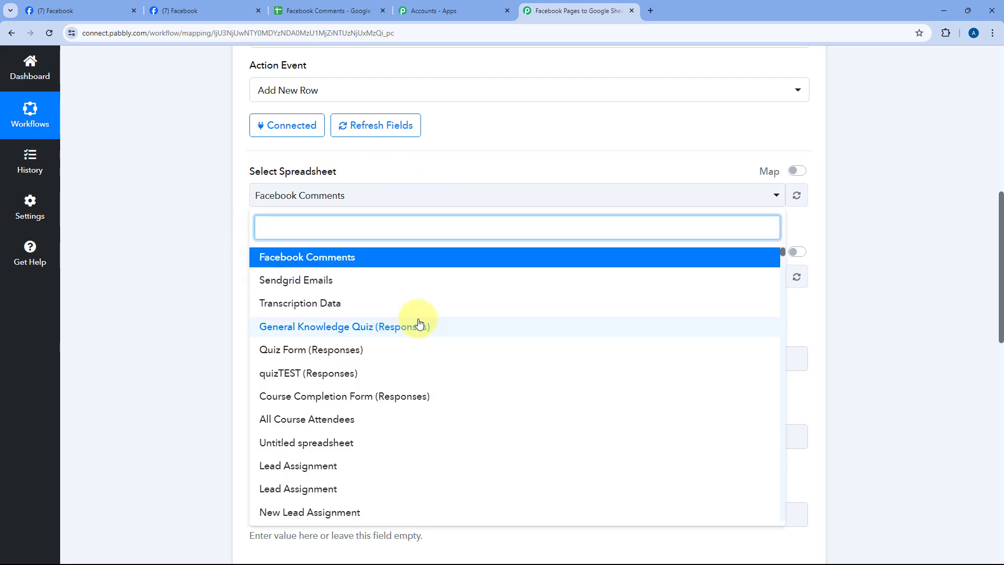
pyautogui.scroll(-9, 418, 323)
pyautogui.scroll(-6, 420, 323)
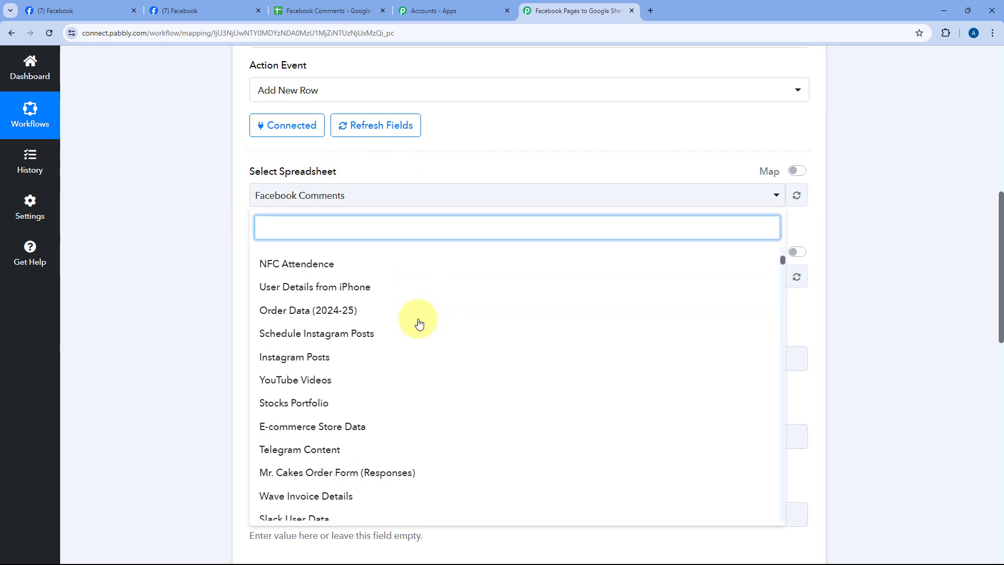
pyautogui.scroll(10, 420, 323)
pyautogui.scroll(8, 418, 322)
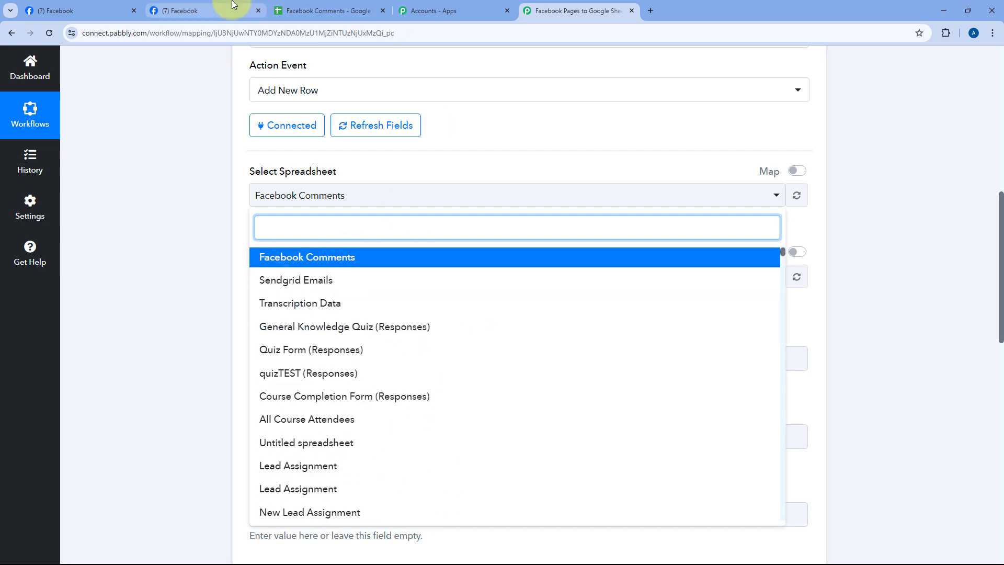
pyautogui.click(326, 11)
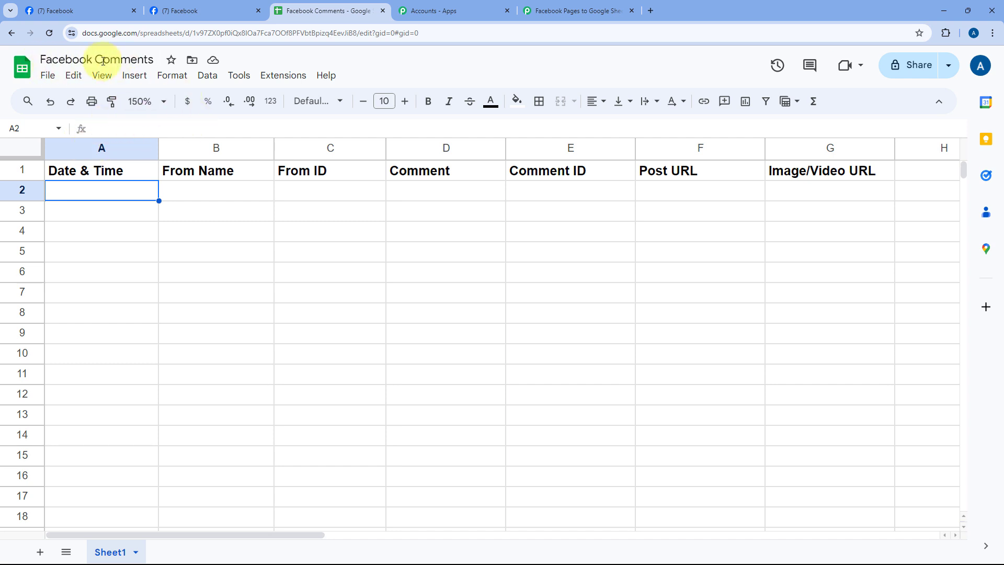
pyautogui.click(575, 11)
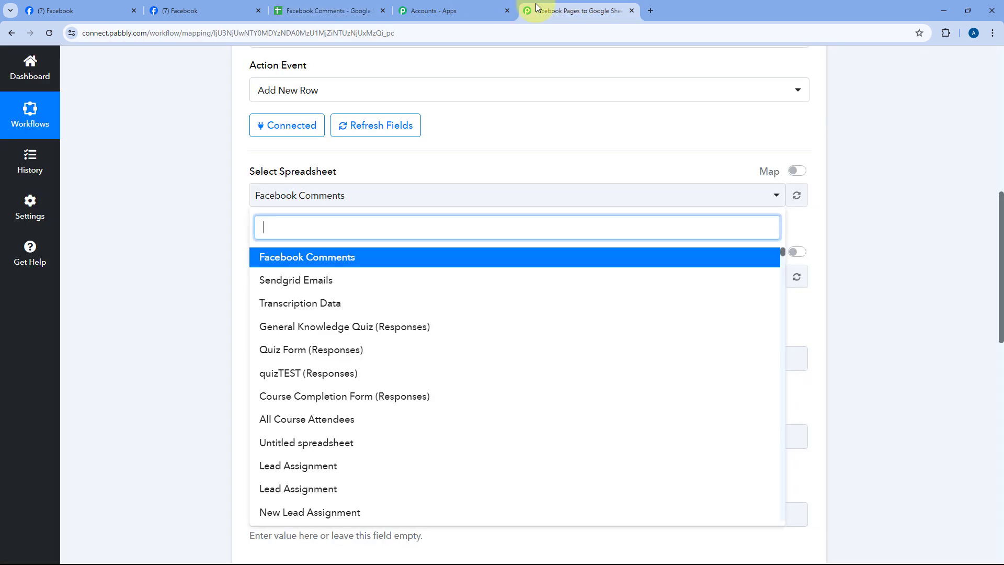
pyautogui.click(310, 258)
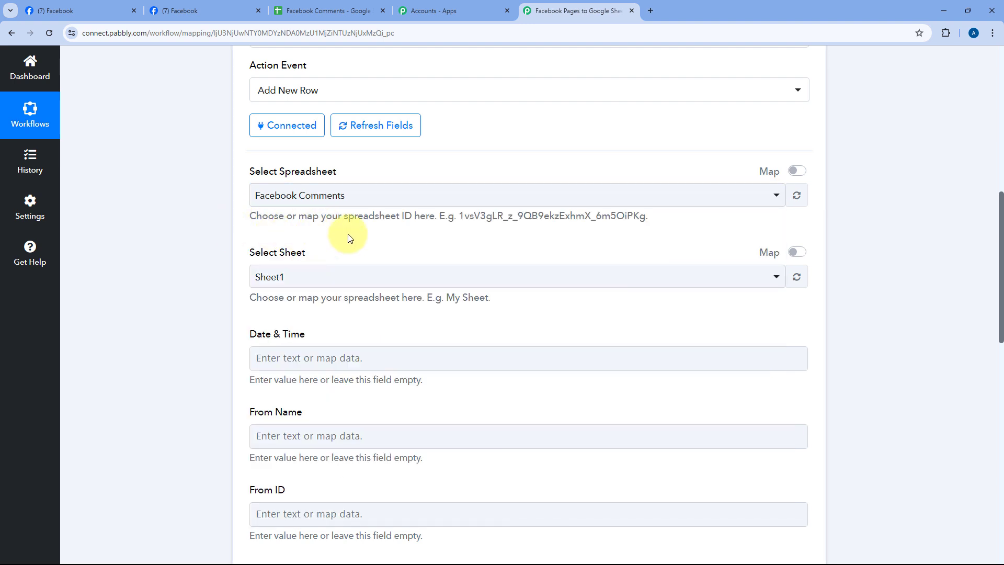
# - Choose Sheet1 as the destination sheet, checking its name in the Facebook Comments spreadsheet
pyautogui.scroll(-1, 350, 238)
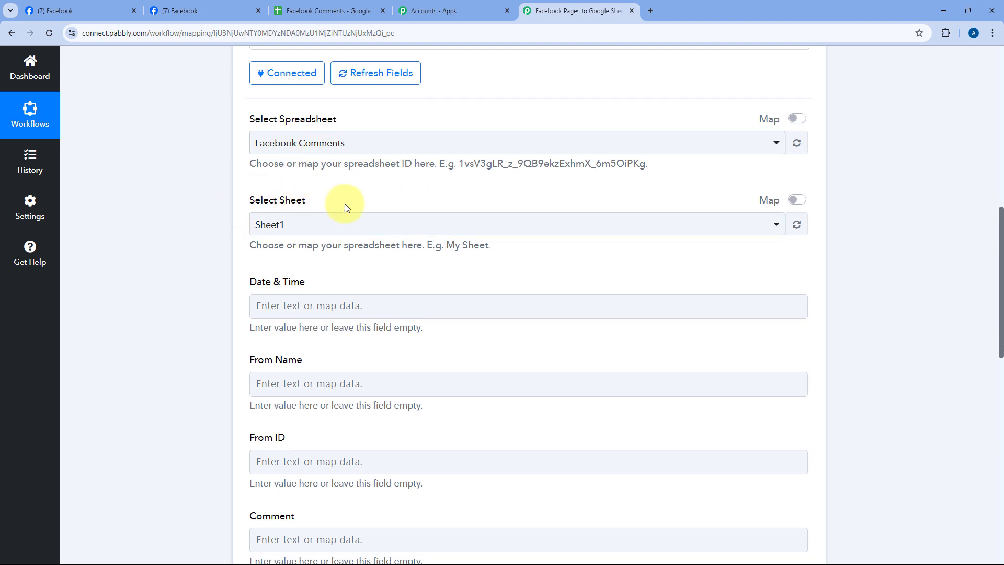
pyautogui.click(314, 9)
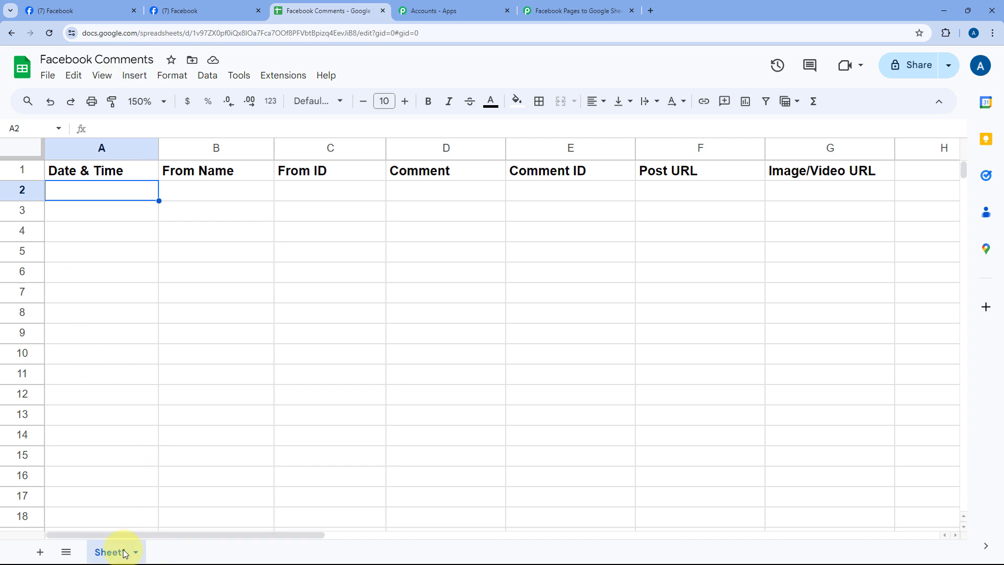
pyautogui.click(541, 10)
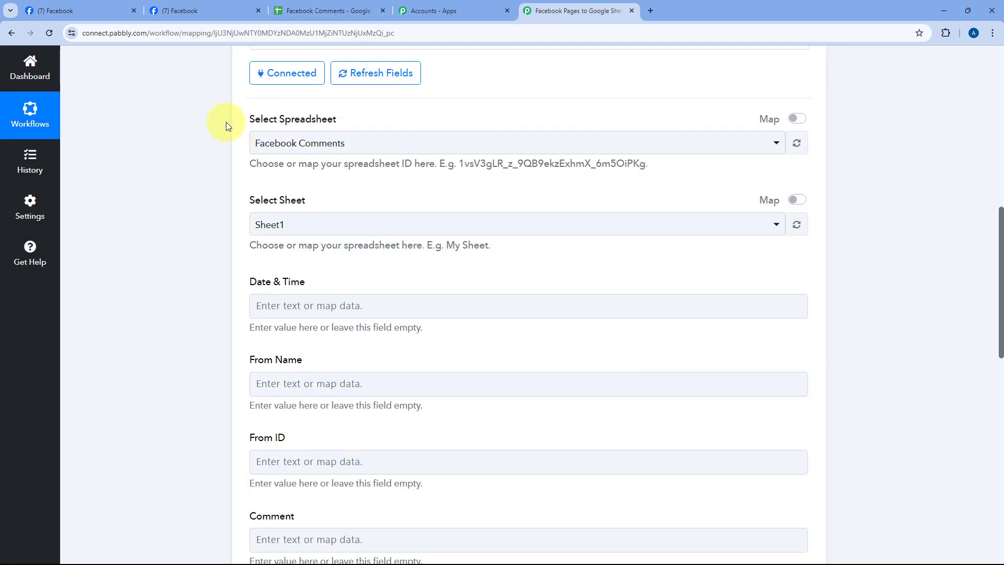
pyautogui.click(368, 225)
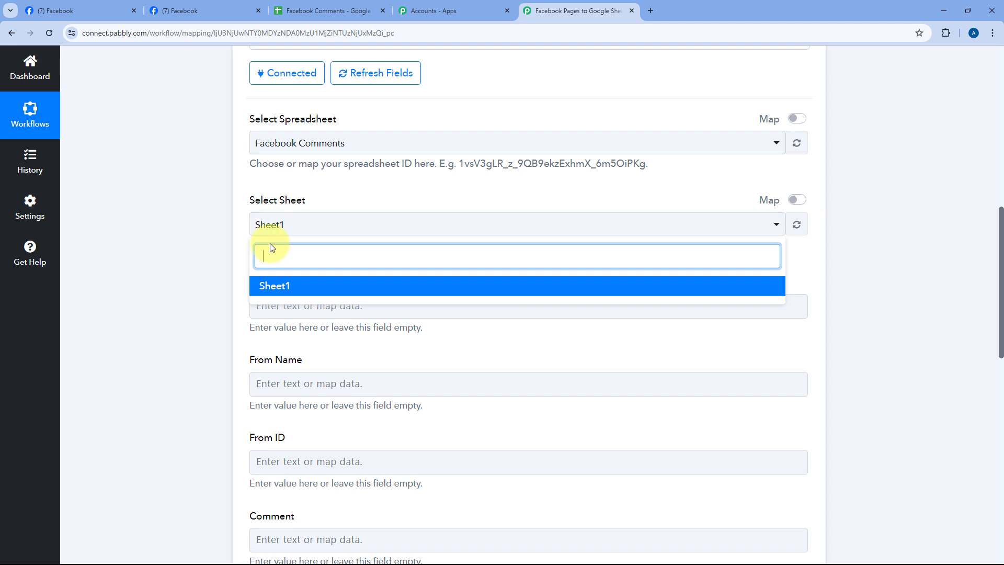
pyautogui.click(281, 287)
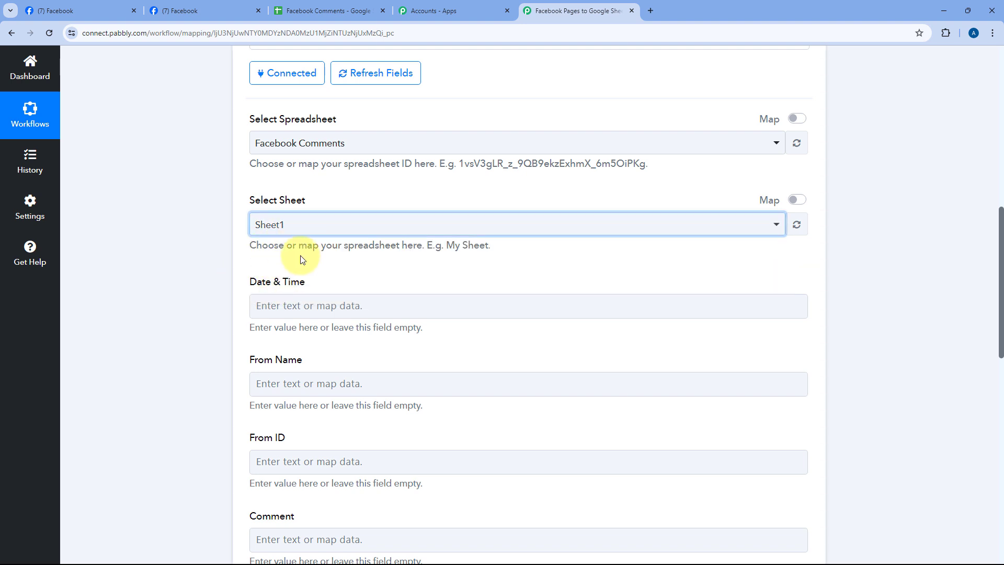
# - Compare the new row's mapping fields with the column headings in the Facebook Comments spreadsheet
pyautogui.scroll(-1, 226, 260)
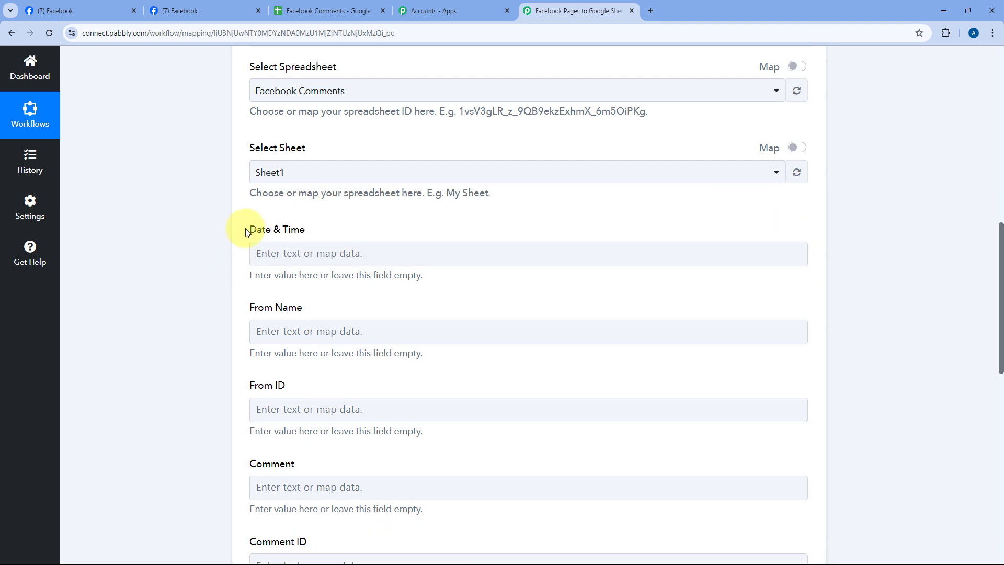
pyautogui.scroll(-2, 292, 234)
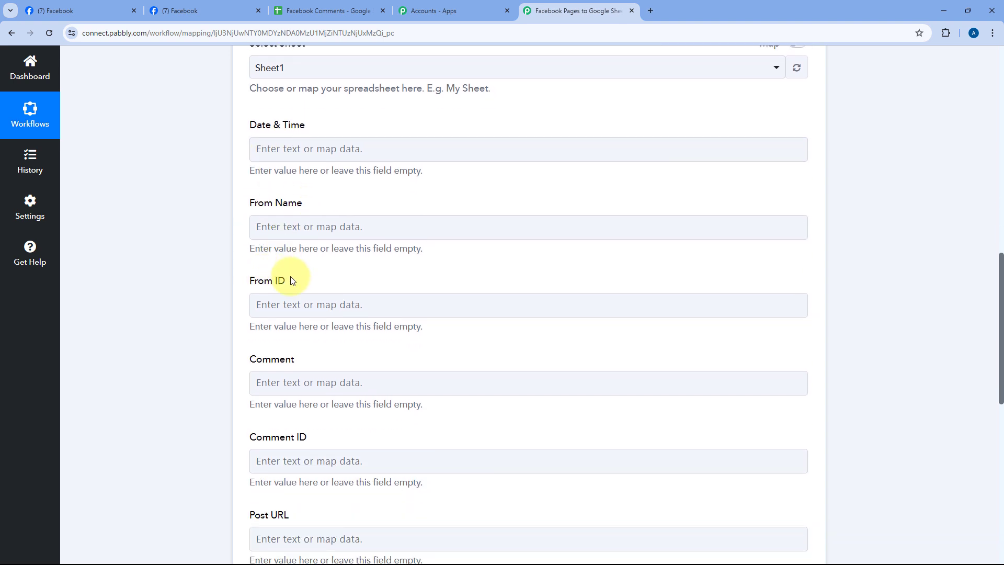
pyautogui.click(319, 6)
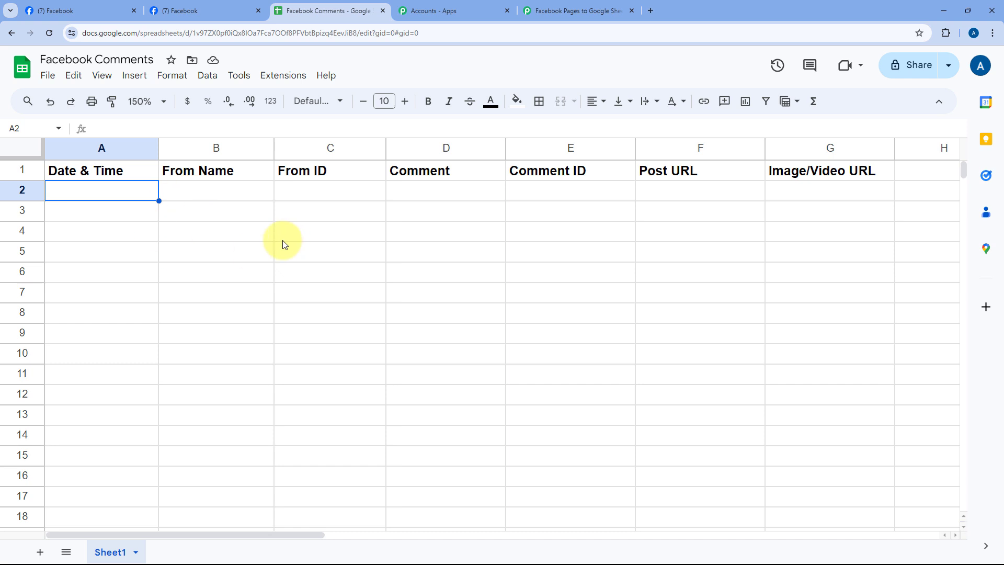
pyautogui.click(558, 6)
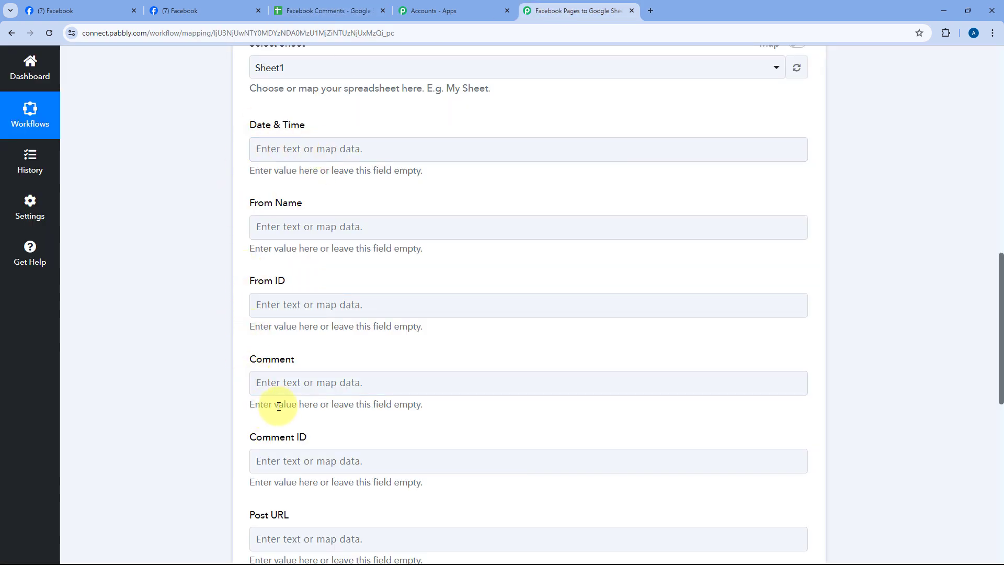
pyautogui.click(321, 4)
pyautogui.click(571, 7)
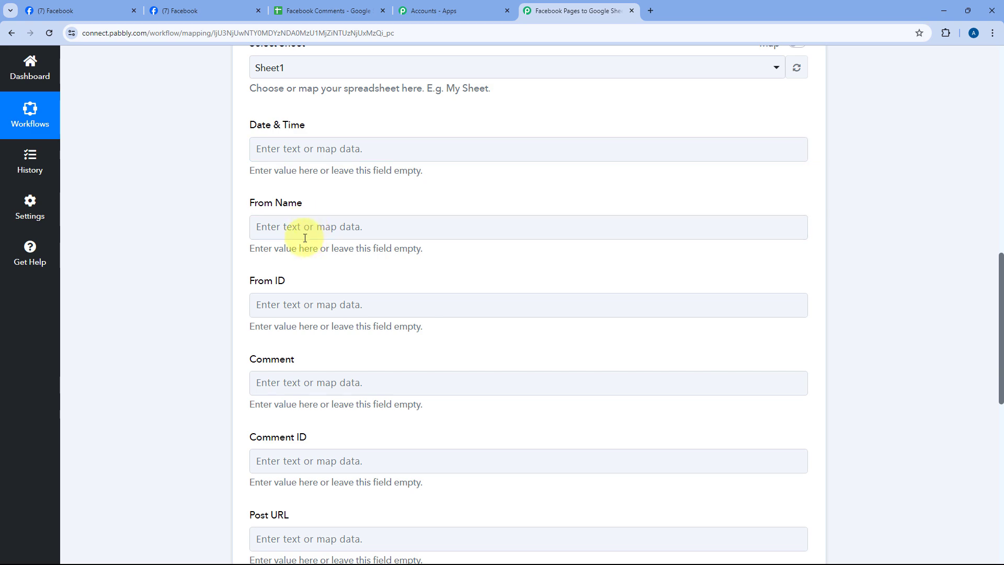
# - Check the converted date result in the response received by the Date/Time Formatter step
pyautogui.scroll(1, 305, 238)
pyautogui.click(301, 201)
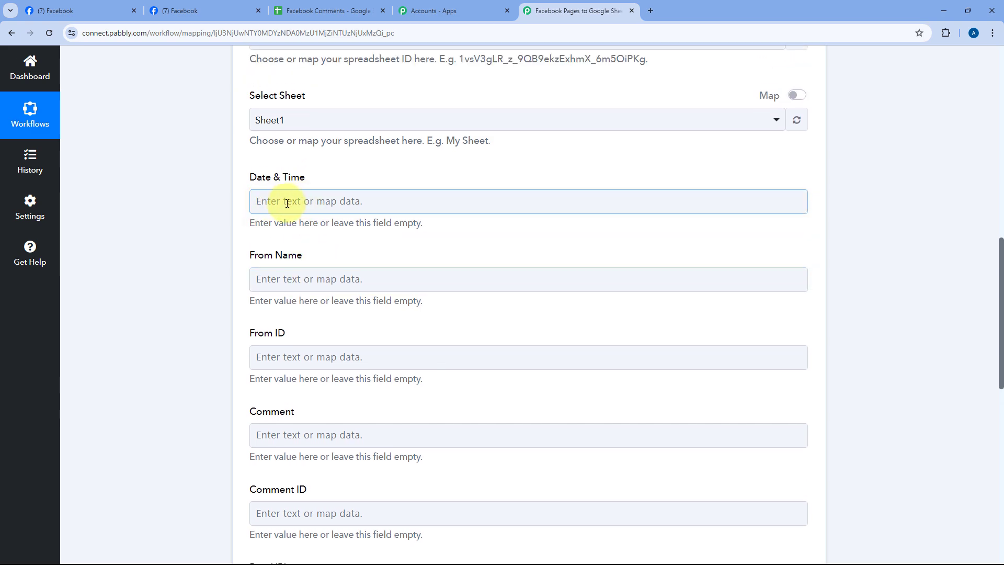
pyautogui.scroll(10, 366, 204)
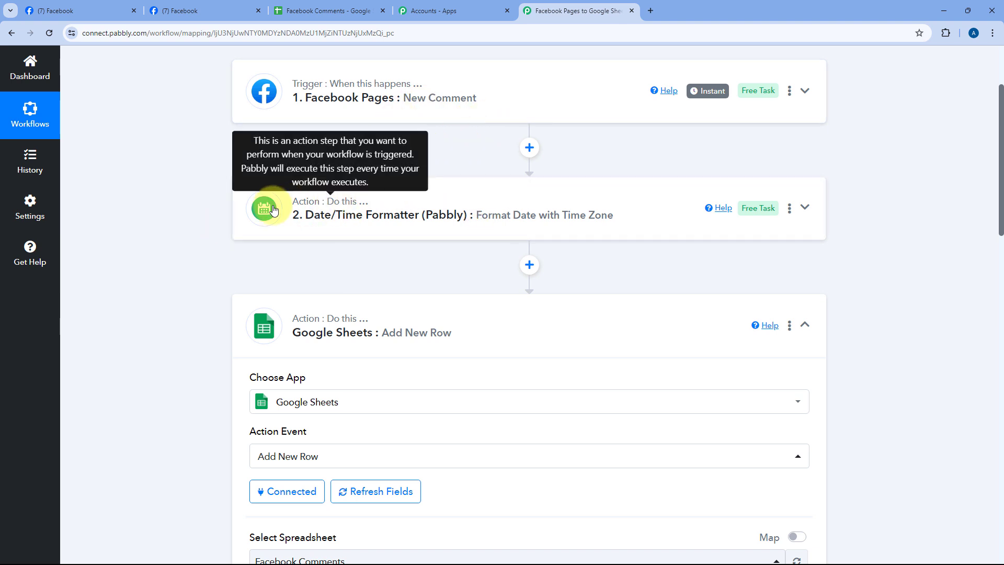
pyautogui.click(491, 202)
pyautogui.click(495, 203)
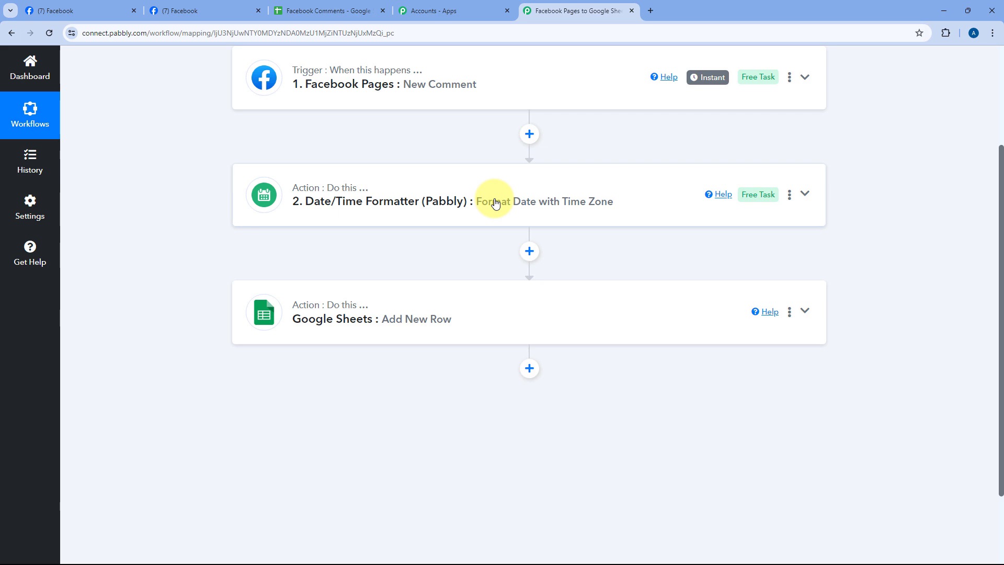
pyautogui.click(496, 203)
pyautogui.scroll(-6, 218, 232)
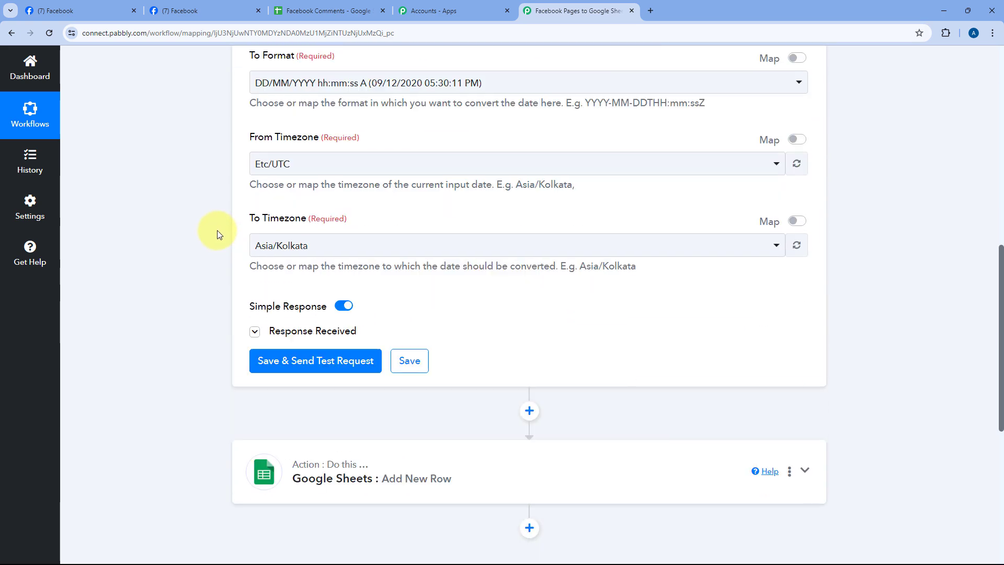
pyautogui.scroll(-2, 218, 234)
pyautogui.click(254, 218)
pyautogui.scroll(-2, 538, 181)
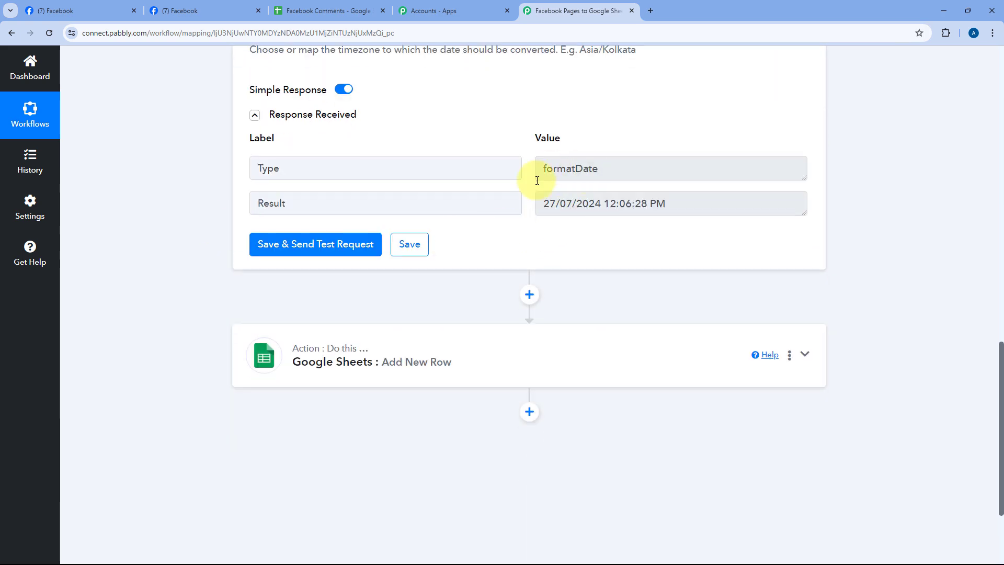
pyautogui.moveTo(544, 204); pyautogui.dragTo(688, 202)
# - Reopen the Google Sheets step and map the Date & Time field to the Result value from the Date/Time Formatter step
pyautogui.click(486, 335)
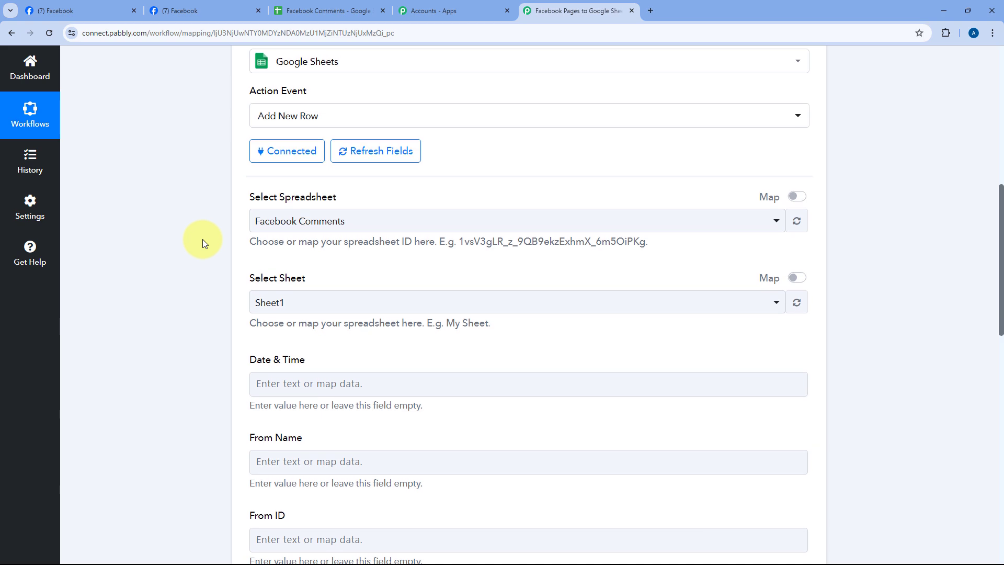
pyautogui.scroll(6, 203, 240)
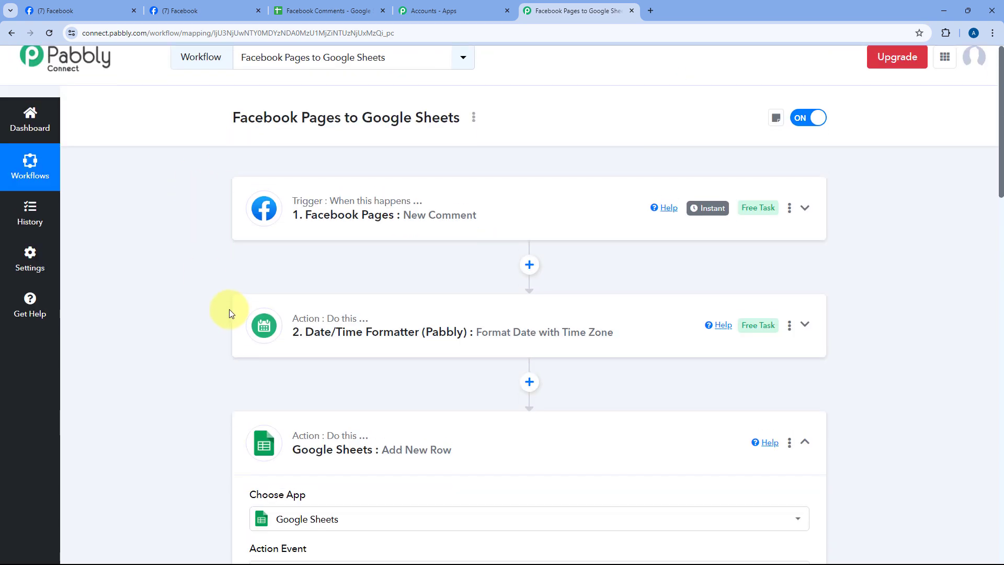
pyautogui.scroll(-9, 229, 309)
pyautogui.scroll(-2, 218, 291)
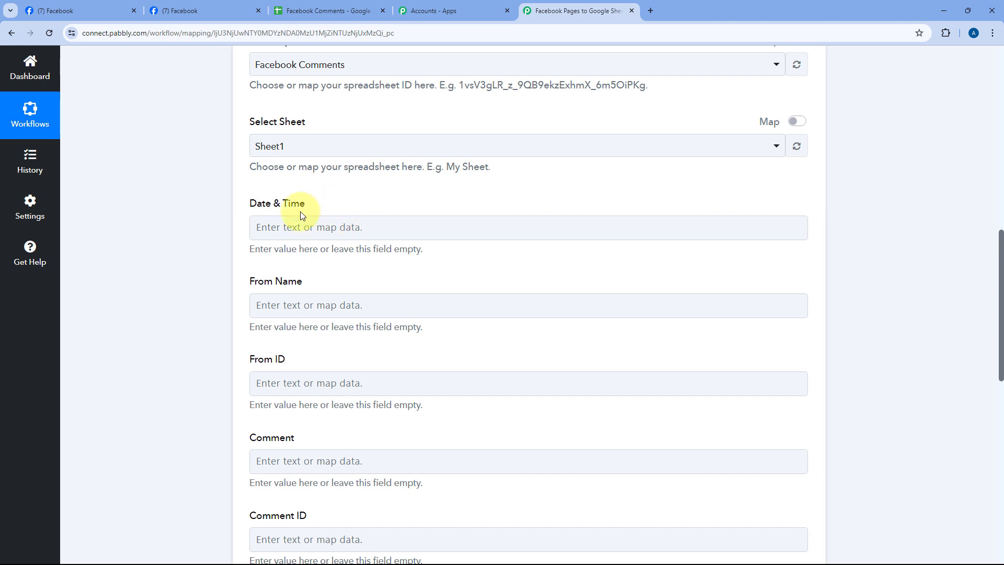
pyautogui.click(277, 226)
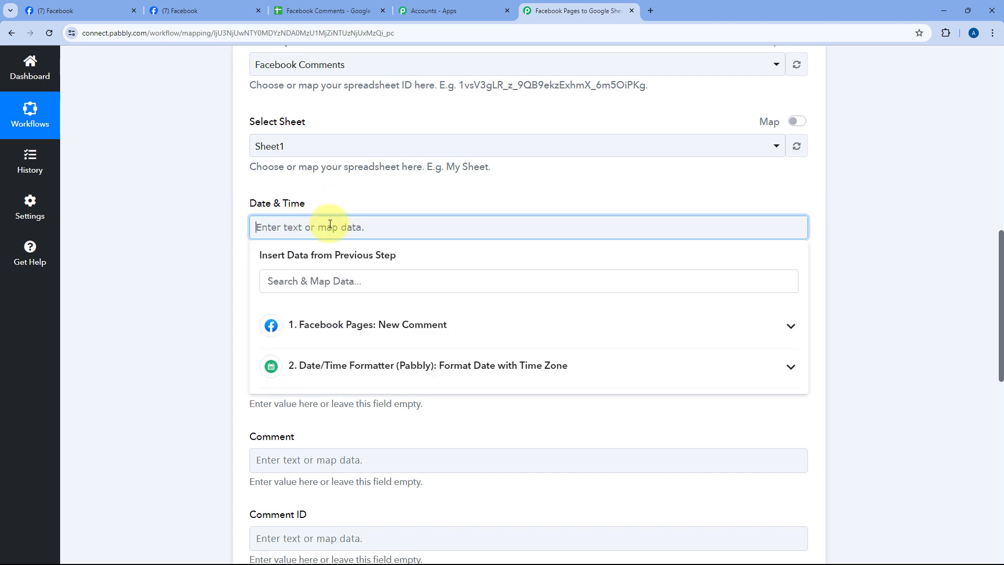
pyautogui.scroll(-1, 220, 256)
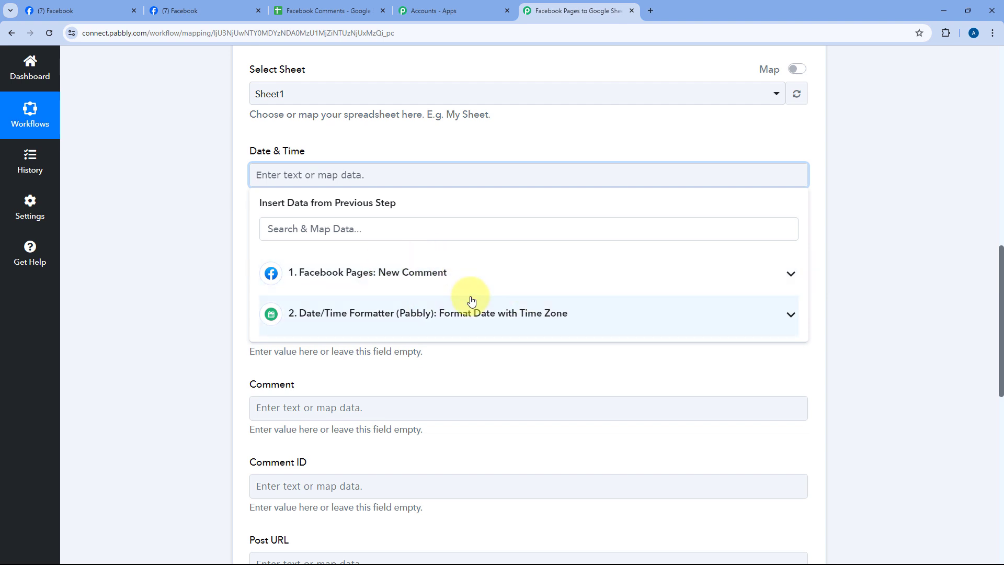
pyautogui.click(500, 315)
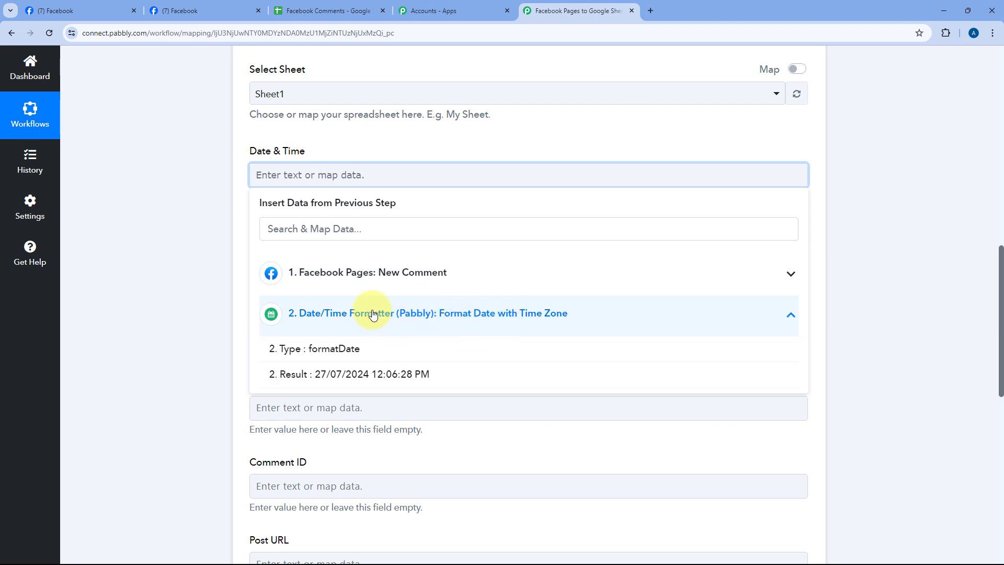
pyautogui.click(361, 374)
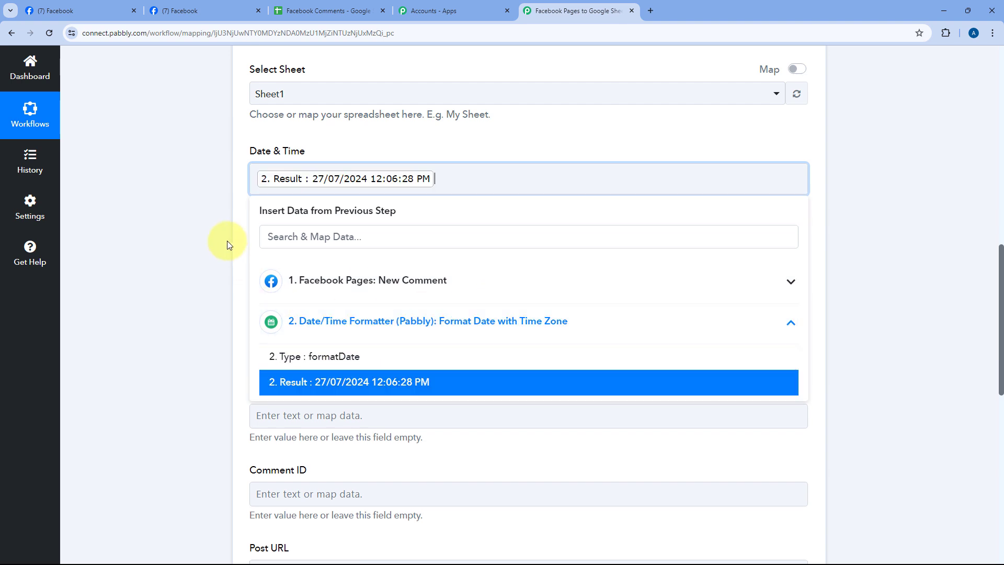
pyautogui.click(226, 240)
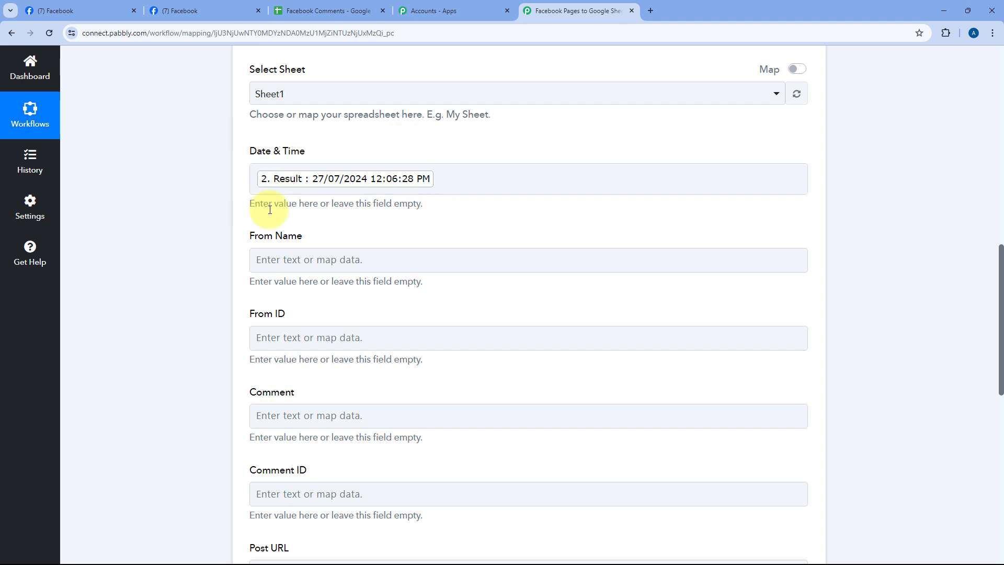
# - Map the From Name field to Res1 From Name from the Facebook Pages New Comment trigger
pyautogui.click(312, 260)
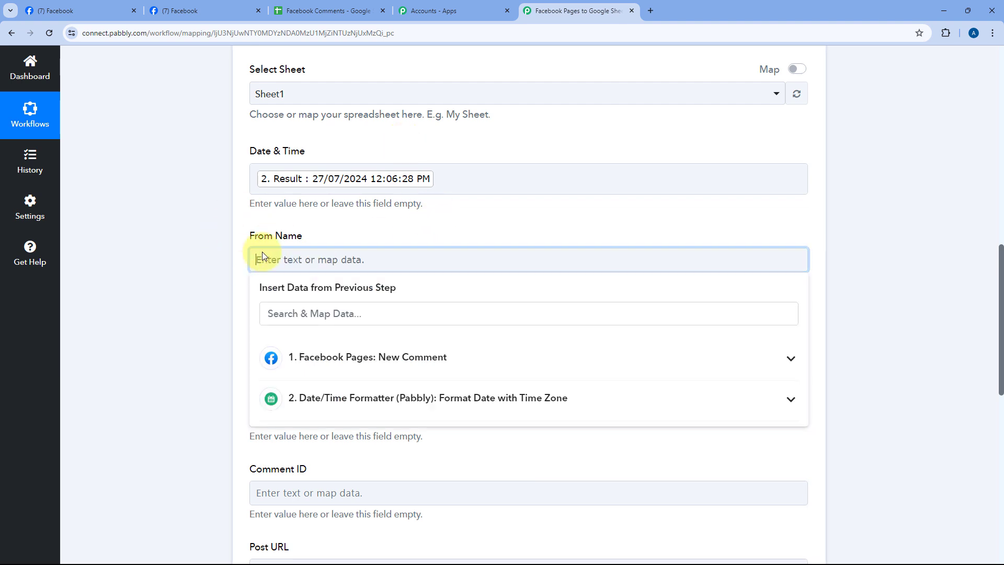
pyautogui.click(362, 360)
pyautogui.scroll(-2, 221, 333)
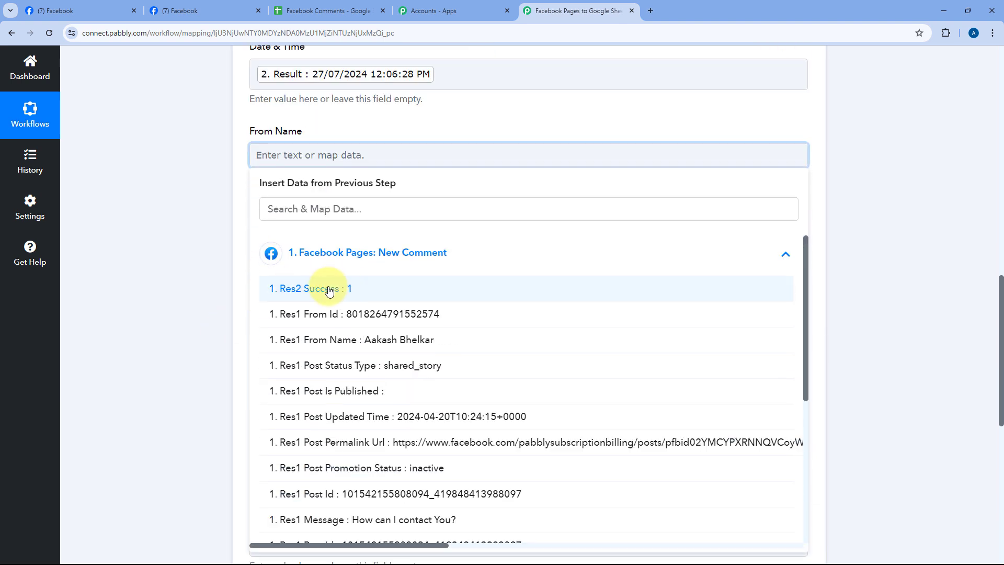
pyautogui.click(348, 341)
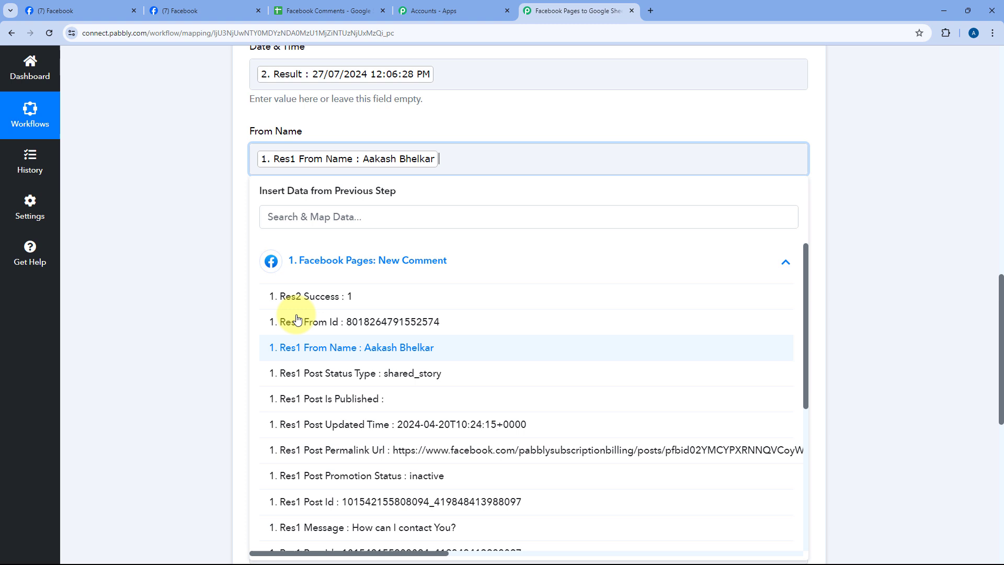
pyautogui.click(237, 198)
# - Map the From ID field to Res1 From Id from the Facebook Pages New Comment trigger
pyautogui.scroll(-1, 237, 198)
pyautogui.scroll(-1, 236, 198)
pyautogui.click(318, 188)
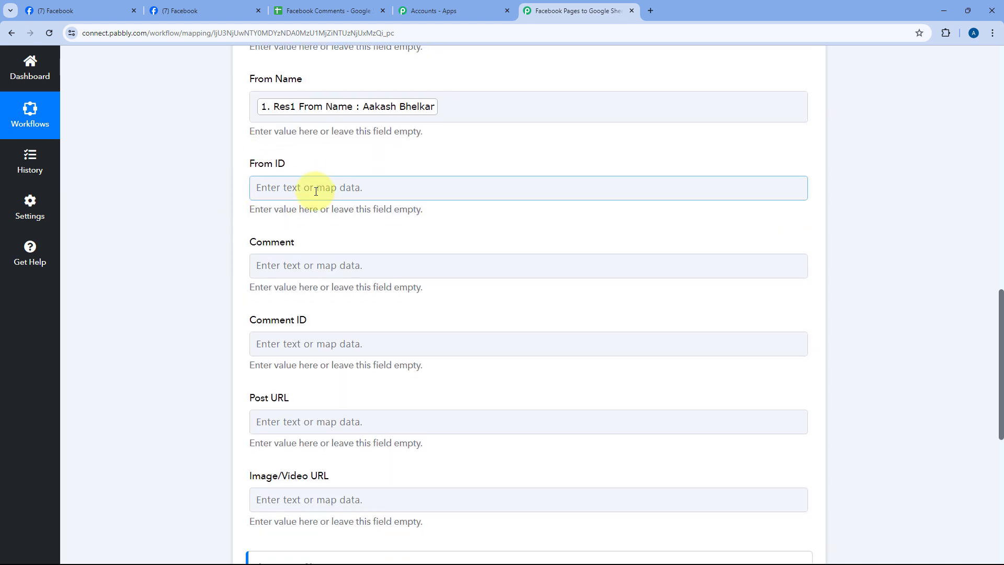
pyautogui.click(350, 286)
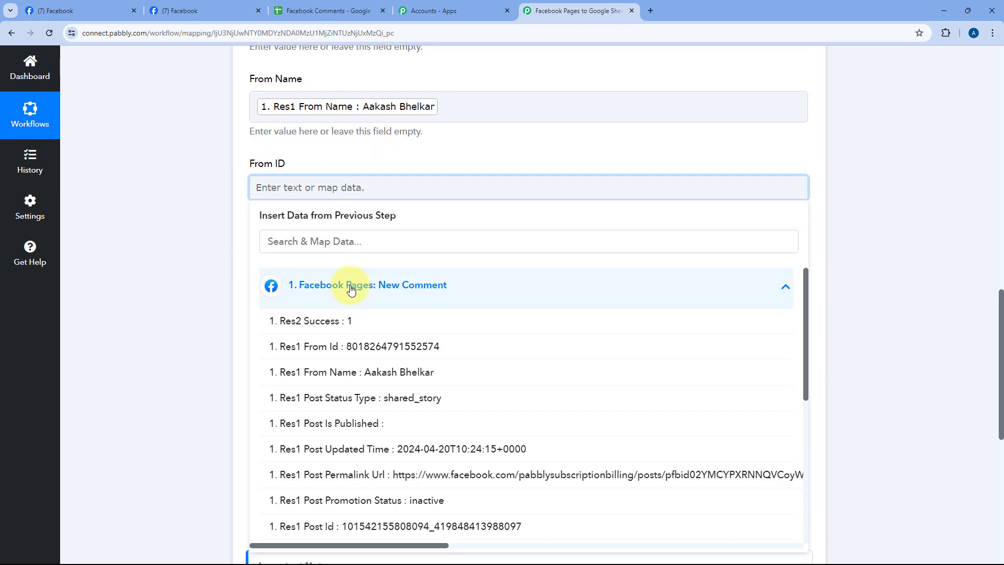
pyautogui.click(321, 340)
pyautogui.click(223, 219)
# - Map the Comment field to Res1 Message from the Facebook Pages New Comment trigger
pyautogui.scroll(-3, 246, 219)
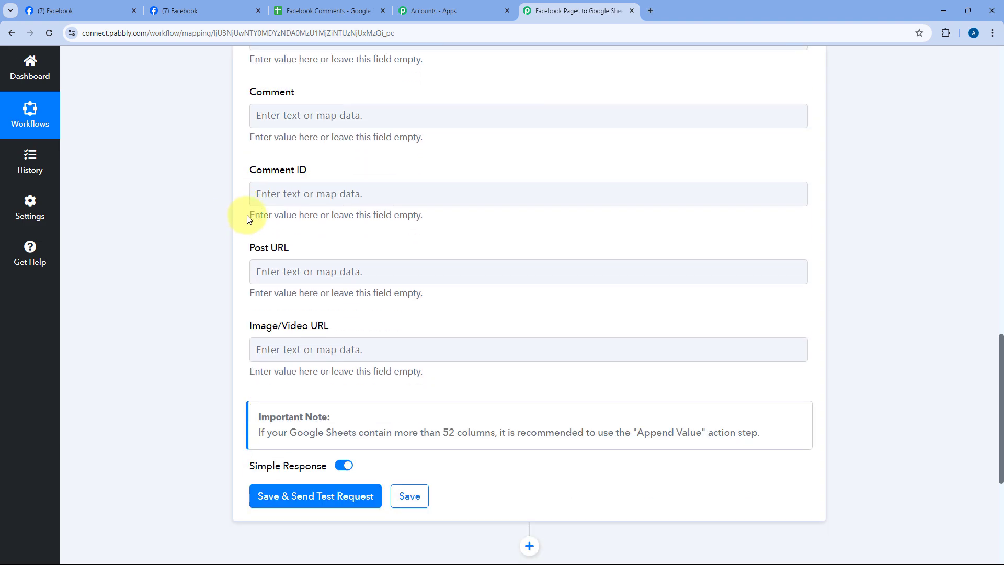
pyautogui.click(259, 114)
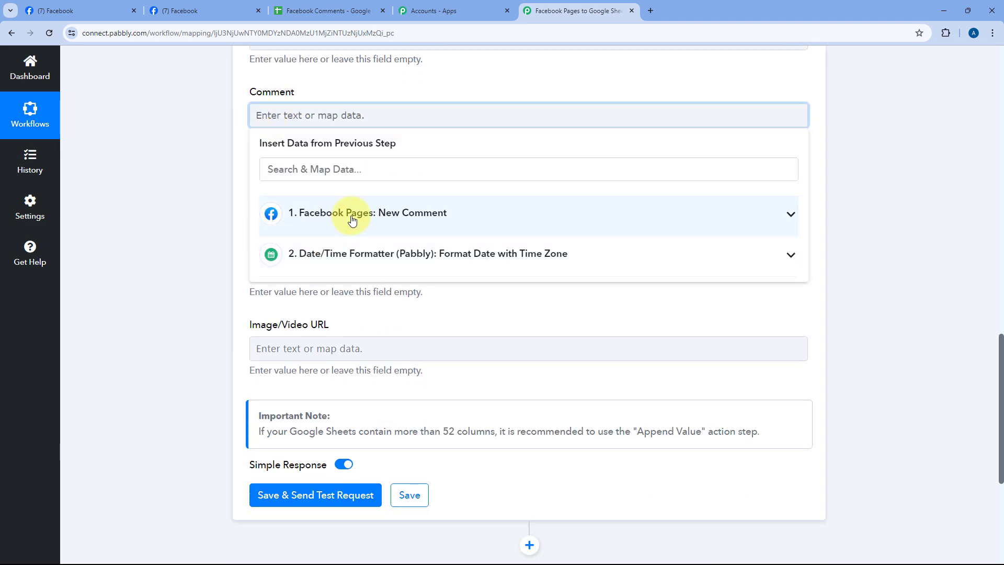
pyautogui.click(352, 220)
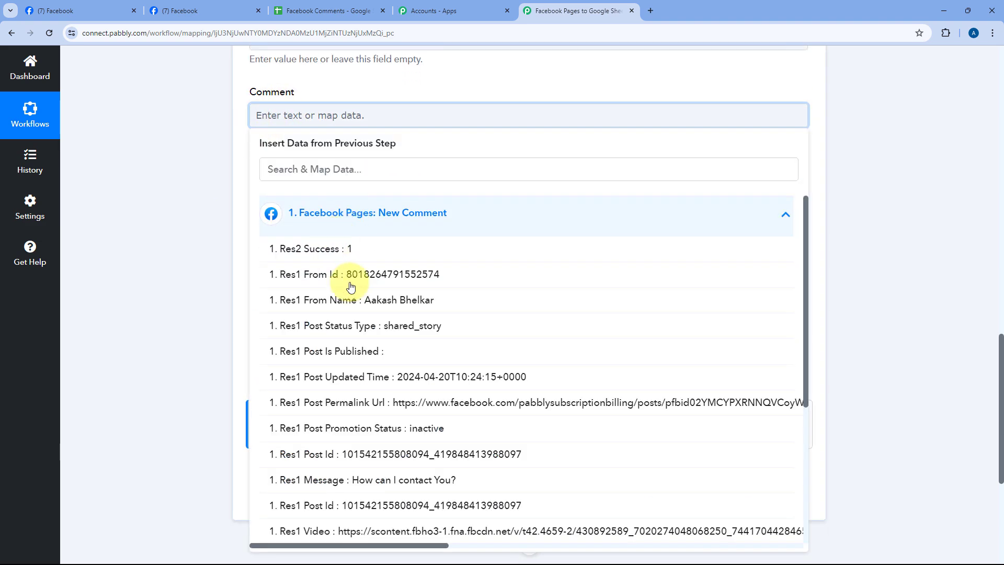
pyautogui.click(396, 482)
pyautogui.click(235, 124)
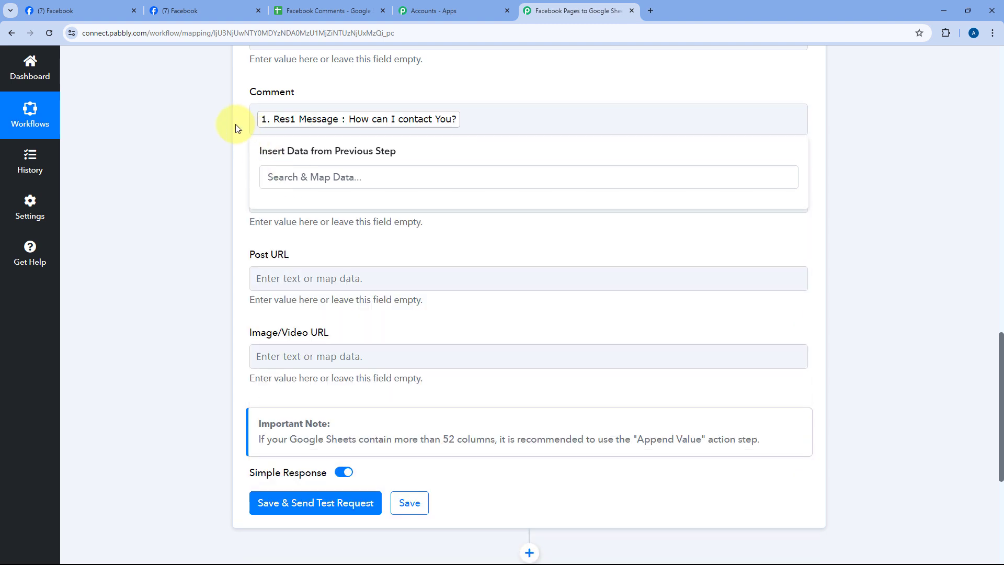
# - Map the Comment ID field to Res1 Comment Id from the Facebook Pages New Comment trigger
pyautogui.click(281, 208)
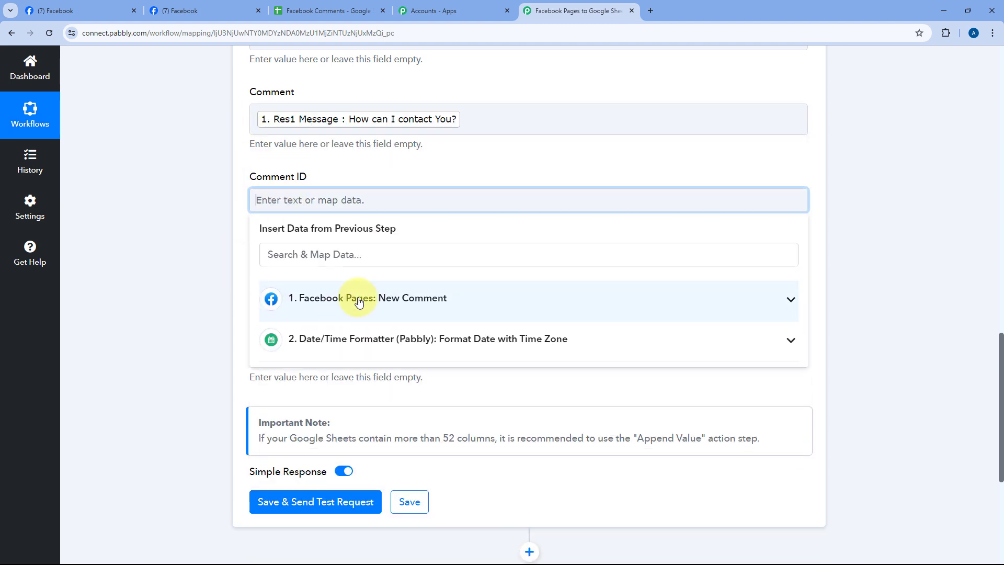
pyautogui.click(358, 302)
pyautogui.scroll(-2, 376, 462)
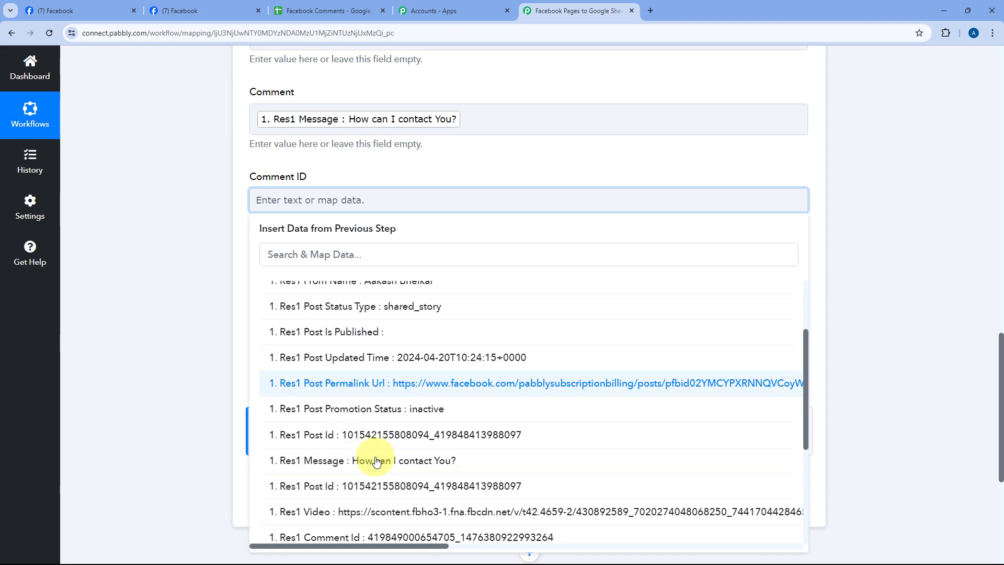
pyautogui.click(343, 535)
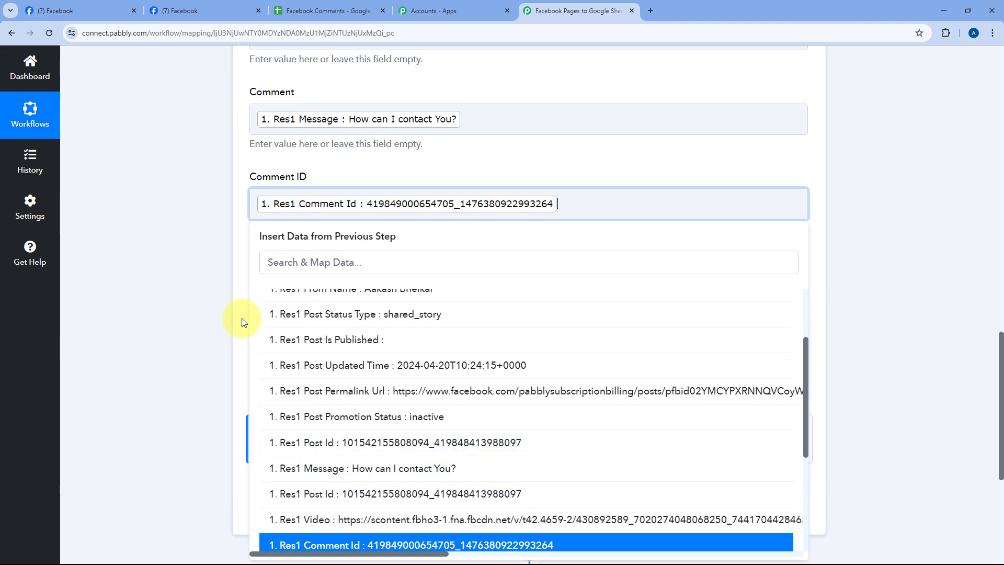
pyautogui.click(211, 233)
# - Map the Post URL field to Res1 Post Permalink Url from the Facebook Pages New Comment trigger
pyautogui.scroll(-3, 213, 235)
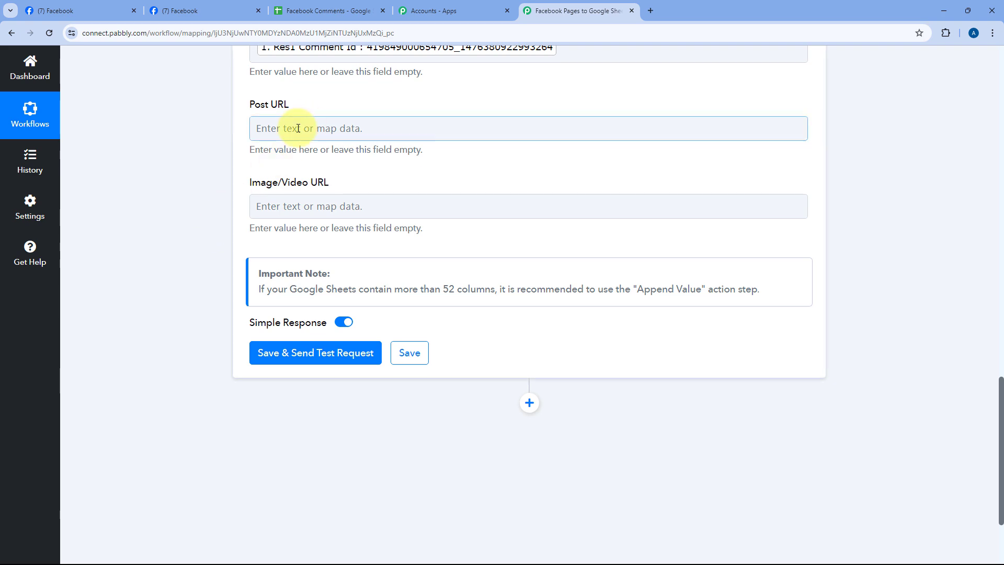
pyautogui.click(293, 128)
pyautogui.click(374, 228)
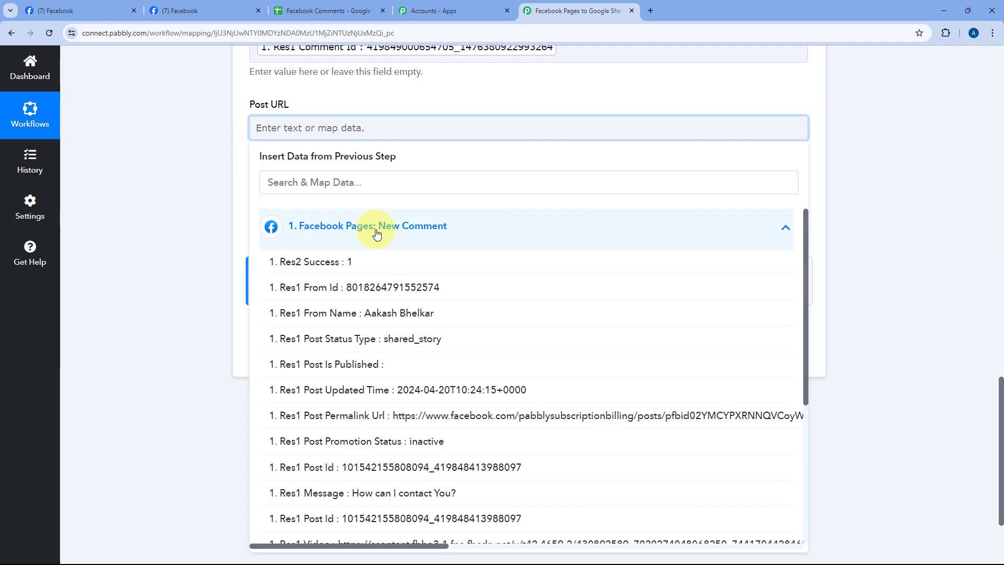
pyautogui.click(386, 417)
pyautogui.click(236, 184)
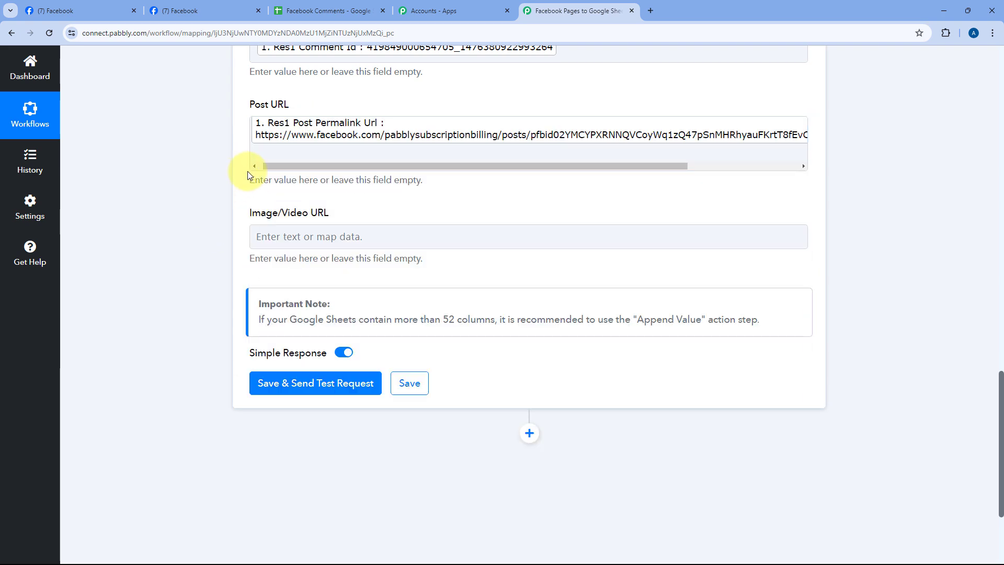
pyautogui.click(303, 149)
pyautogui.click(231, 209)
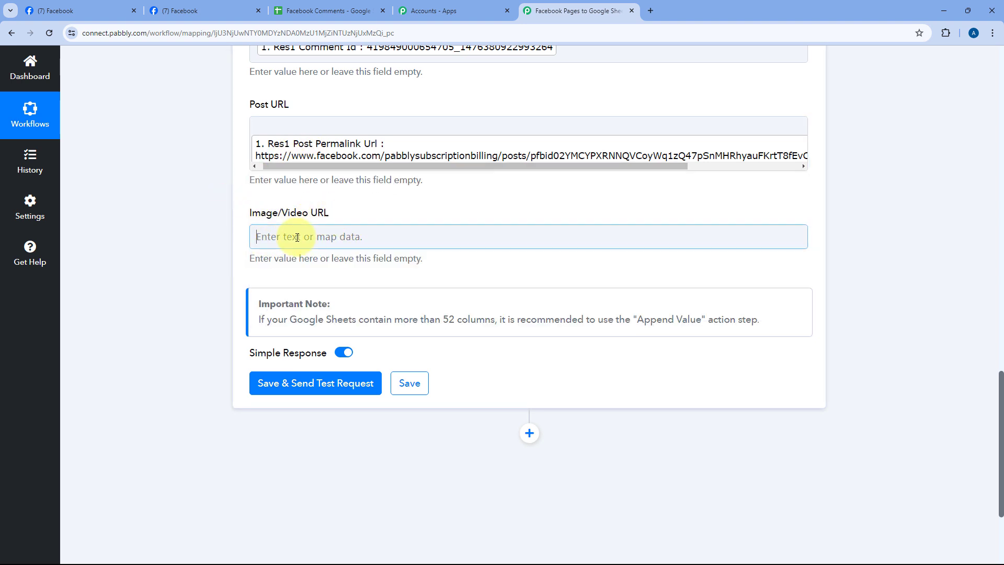
# - Map the Image/Video URL field to Res1 Video from the Facebook Pages New Comment trigger and review all the row's mapped fields
pyautogui.click(265, 233)
pyautogui.click(329, 336)
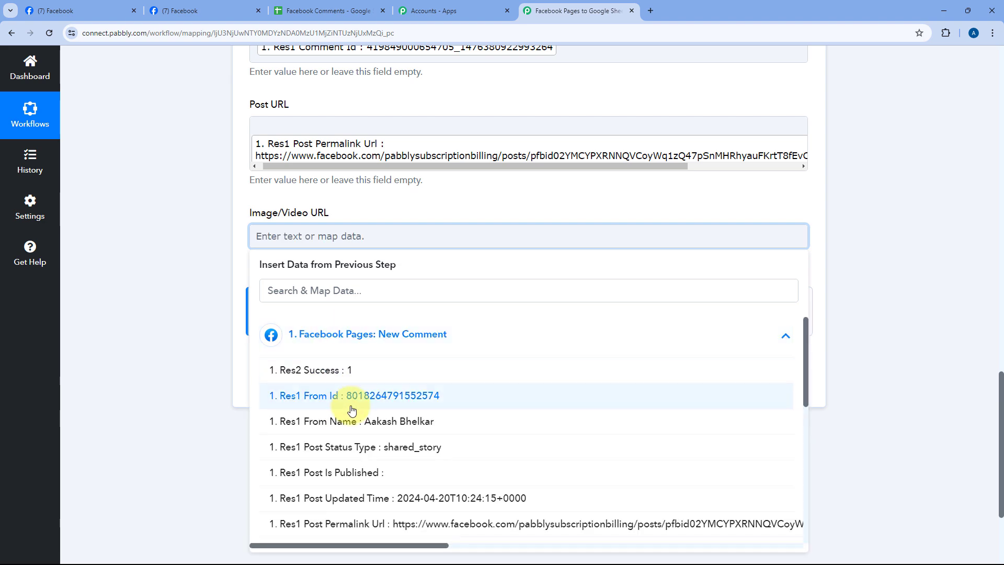
pyautogui.scroll(-5, 352, 400)
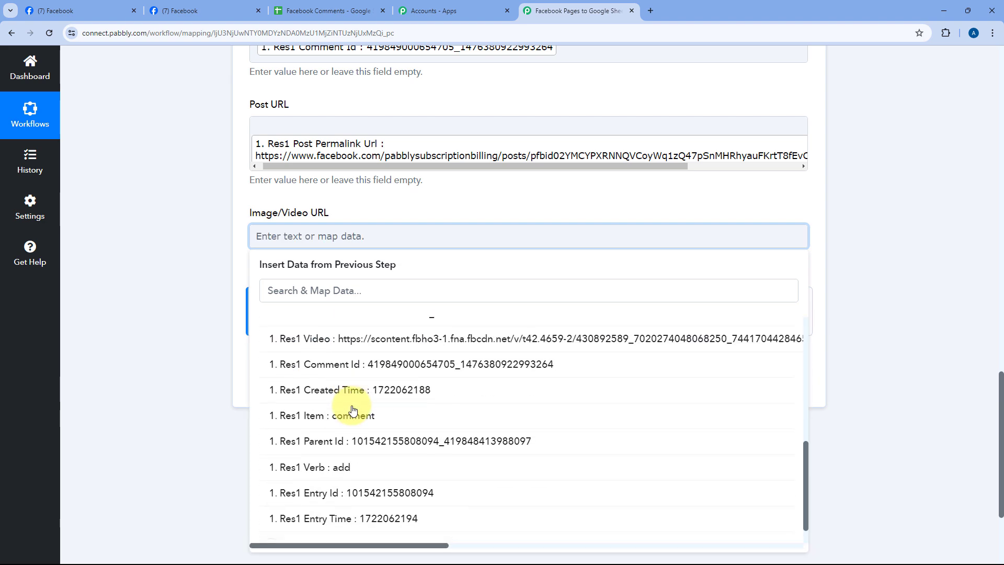
pyautogui.click(345, 340)
pyautogui.click(243, 231)
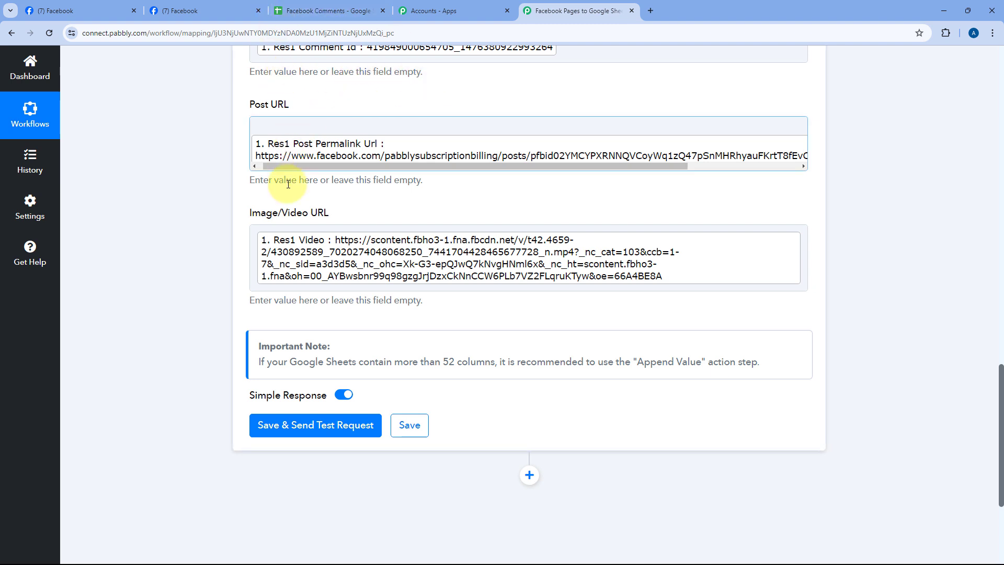
pyautogui.click(308, 233)
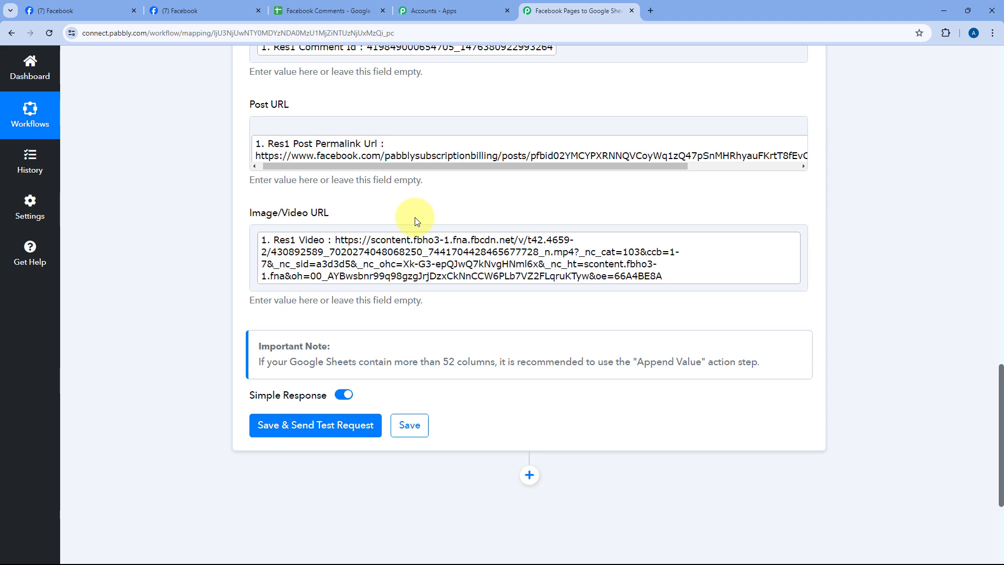
pyautogui.scroll(8, 415, 218)
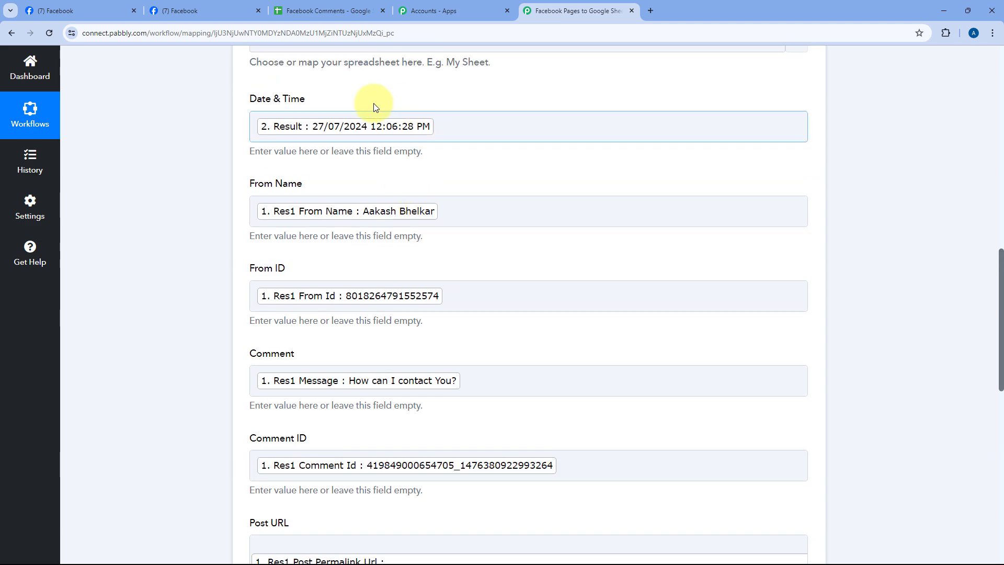
pyautogui.scroll(-10, 216, 169)
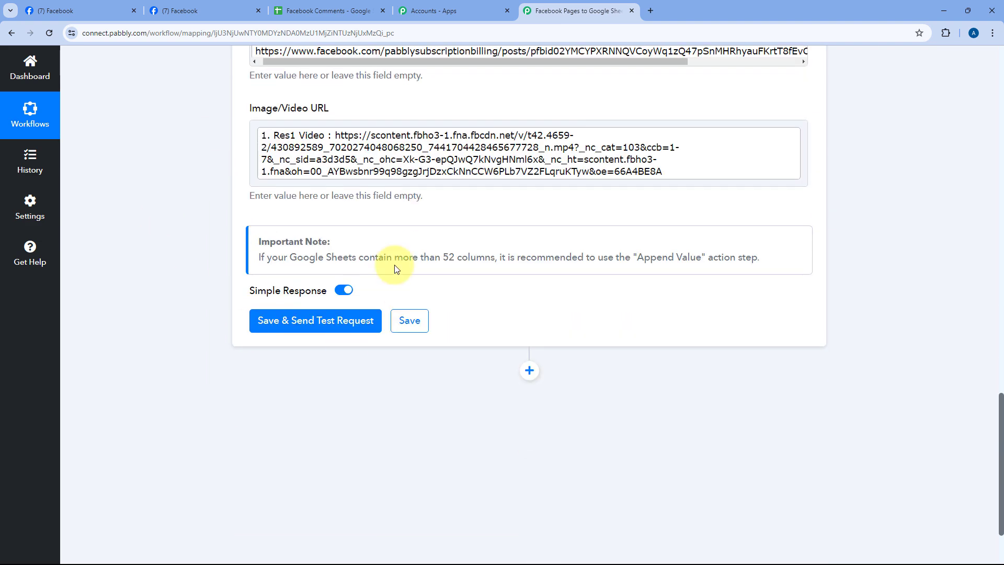
# - Save the Google Sheets action, send a test request, and review the response it returns
pyautogui.click(314, 322)
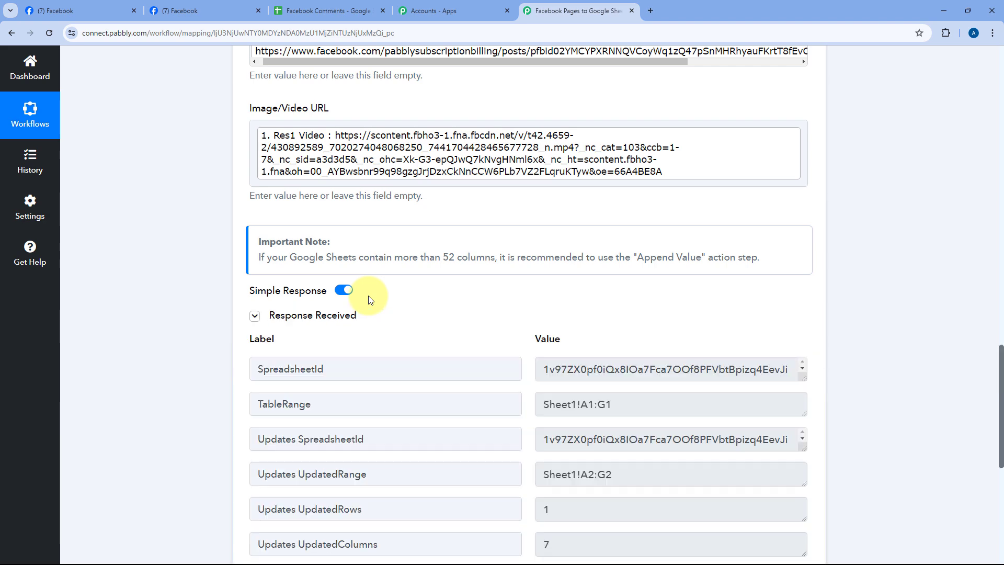
pyautogui.scroll(-3, 370, 299)
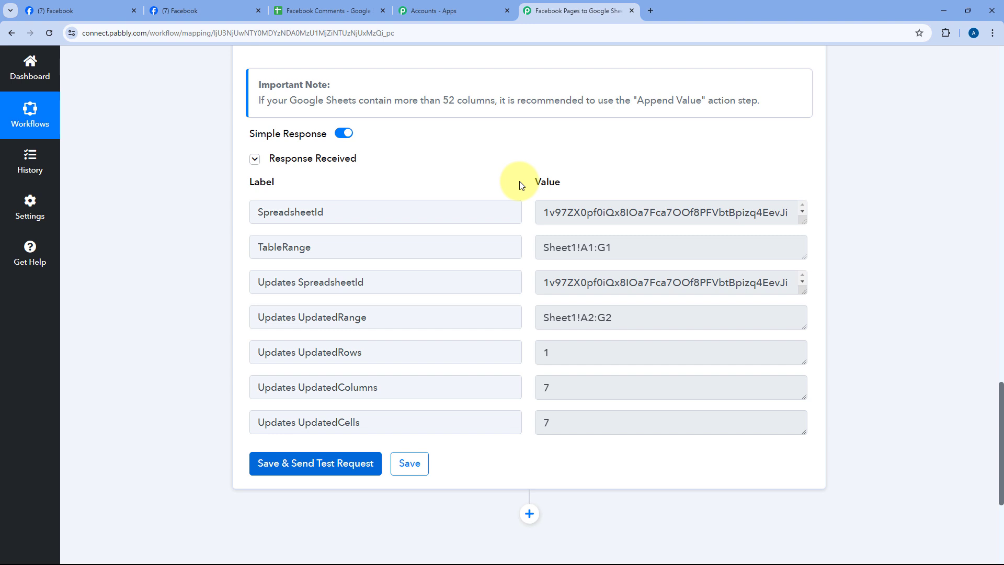
pyautogui.scroll(5, 520, 185)
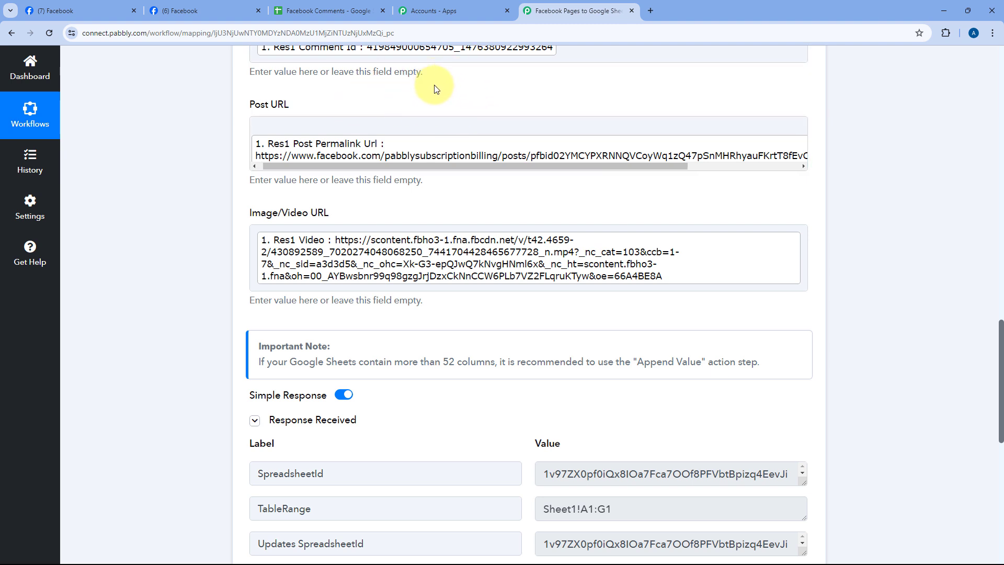
# - In the Facebook Comments sheet, remove bold from row 2 and fit all column widths to their contents
pyautogui.click(335, 9)
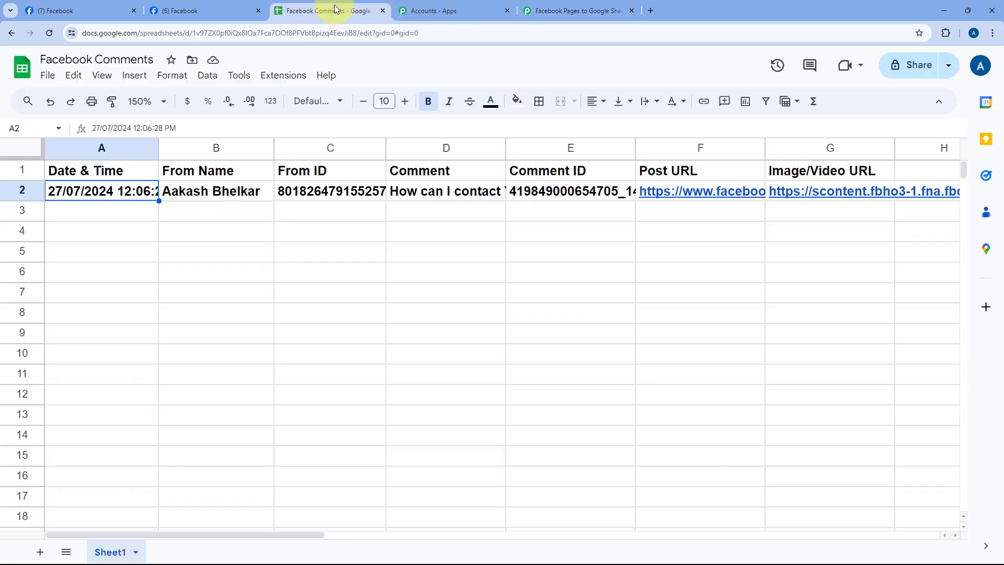
pyautogui.click(4, 190)
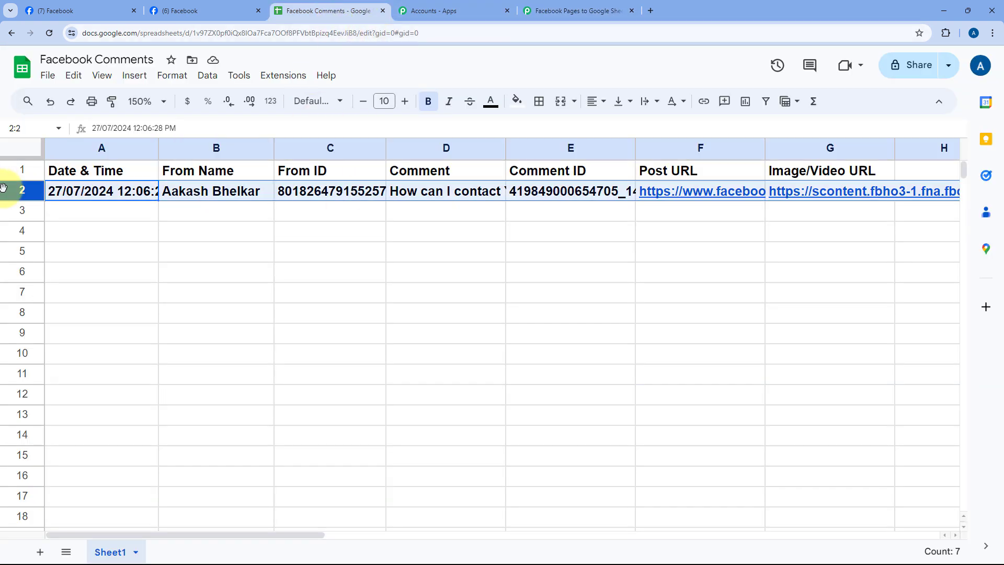
pyautogui.click(16, 148)
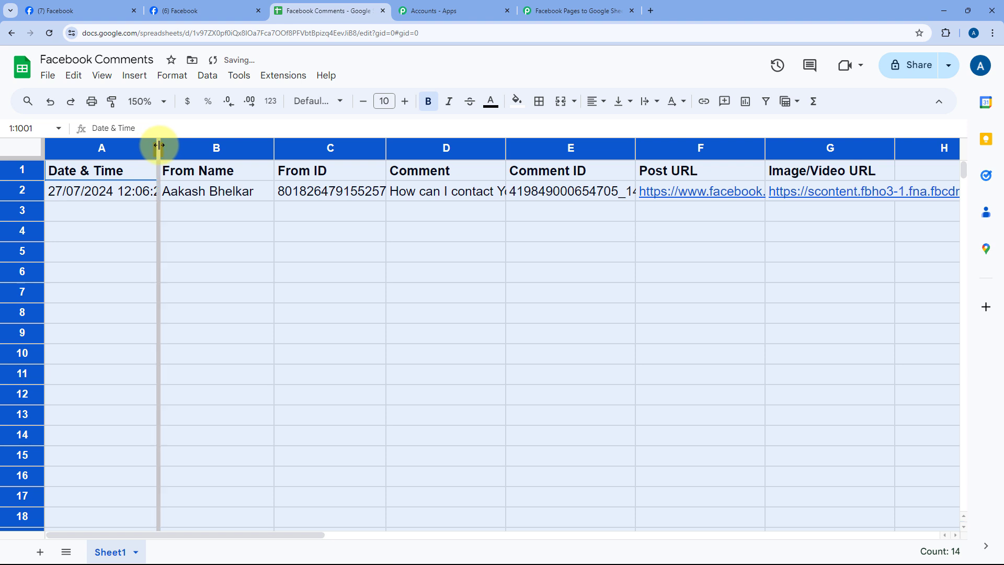
pyautogui.doubleClick(159, 149)
pyautogui.click(149, 210)
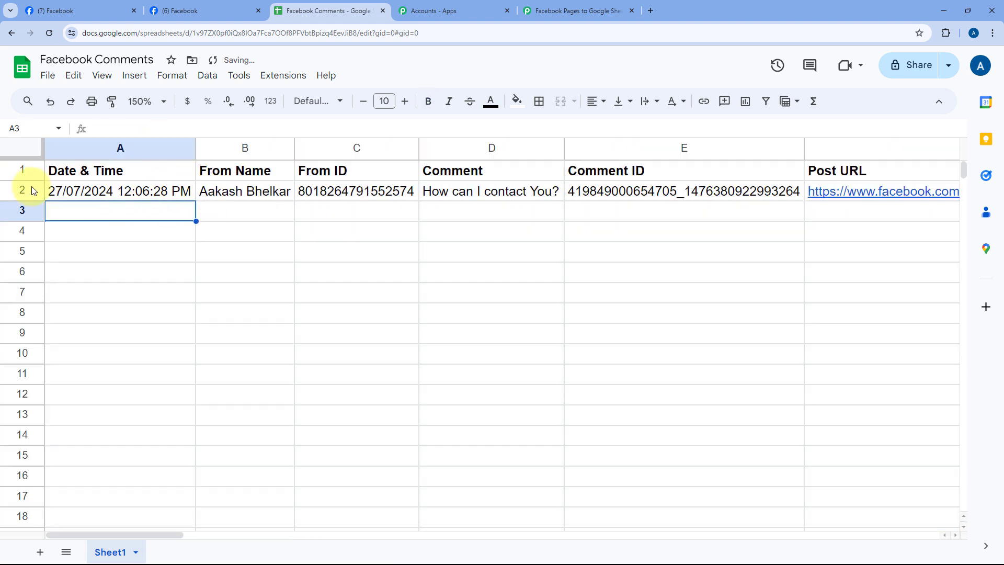
# - Check the Date & Time, From Name, From ID, Comment and Comment ID cells in row 2
pyautogui.click(102, 192)
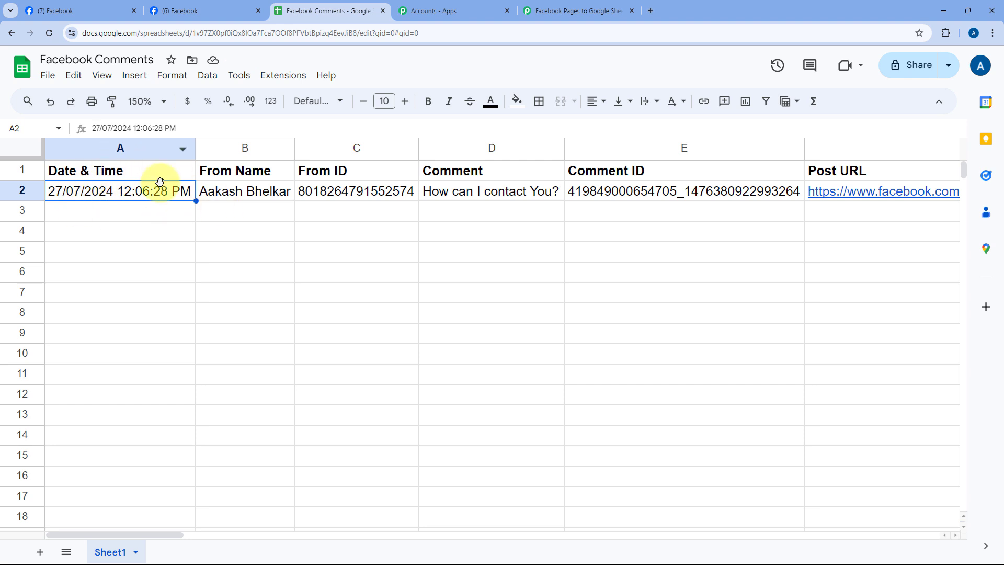
pyautogui.click(251, 193)
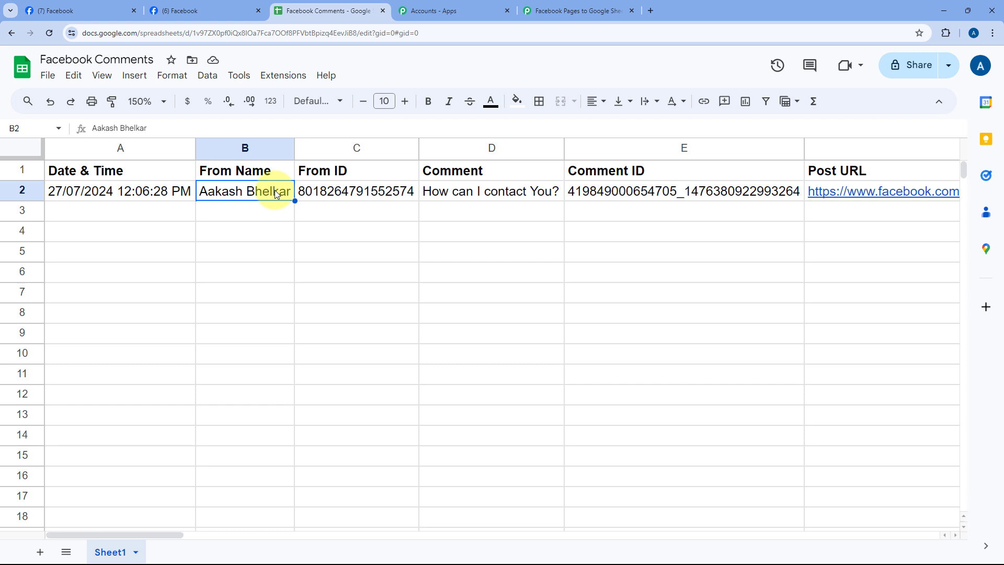
pyautogui.click(362, 195)
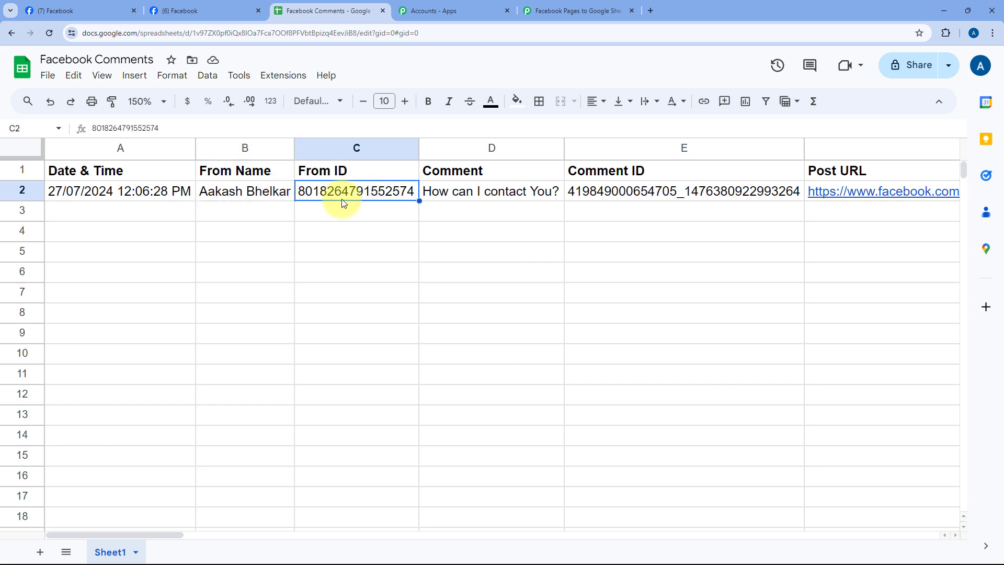
pyautogui.click(473, 200)
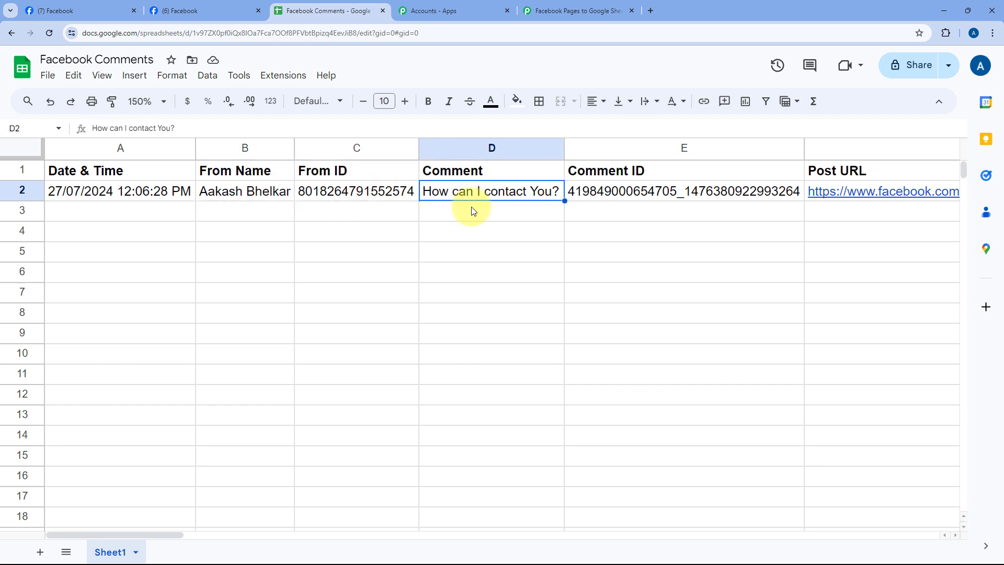
pyautogui.click(703, 197)
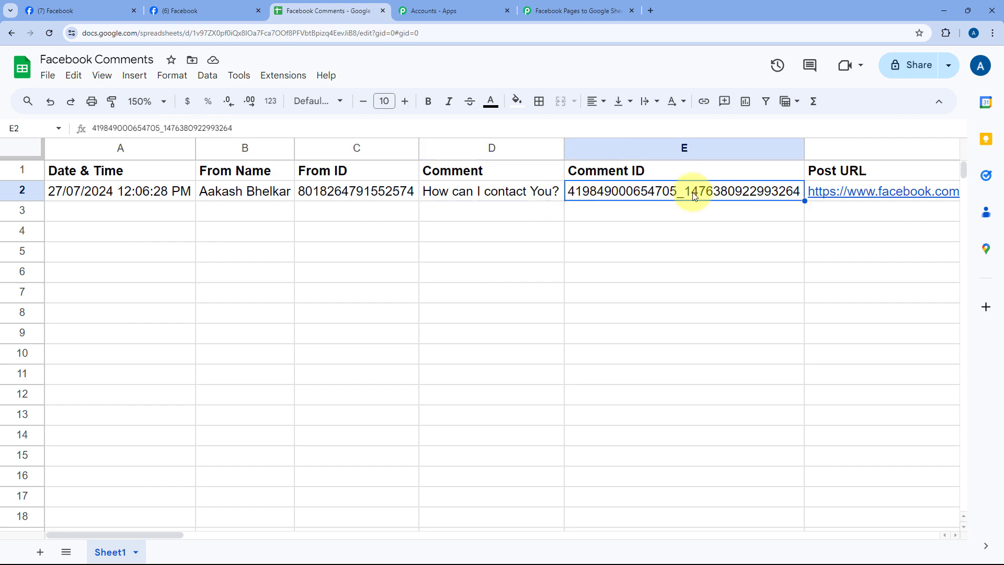
# - Narrow the Post URL column so that only the beginning of the link shows
pyautogui.hscroll(10, 698, 193)
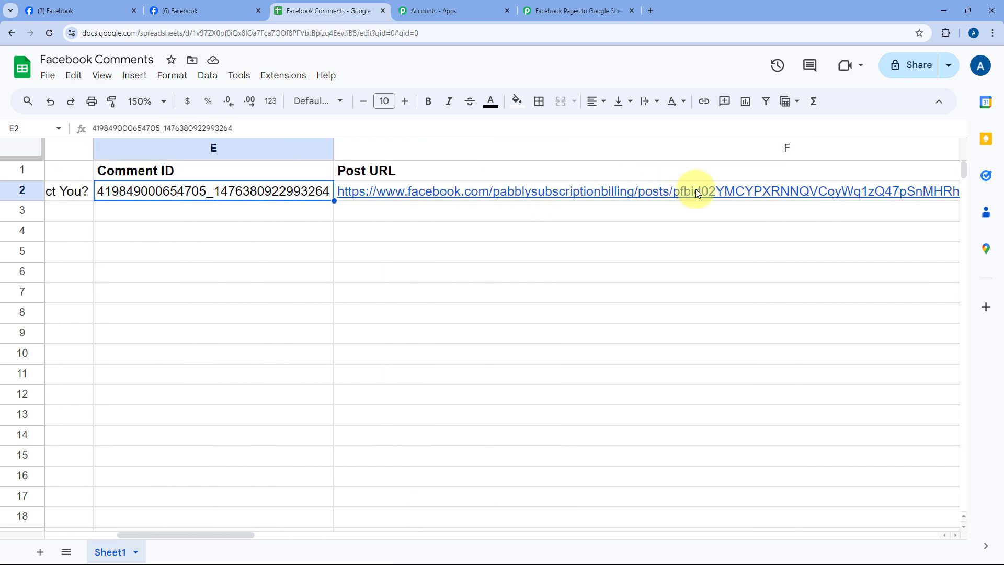
pyautogui.click(648, 193)
pyautogui.moveTo(769, 148); pyautogui.dragTo(79, 148)
pyautogui.moveTo(451, 150); pyautogui.dragTo(345, 150)
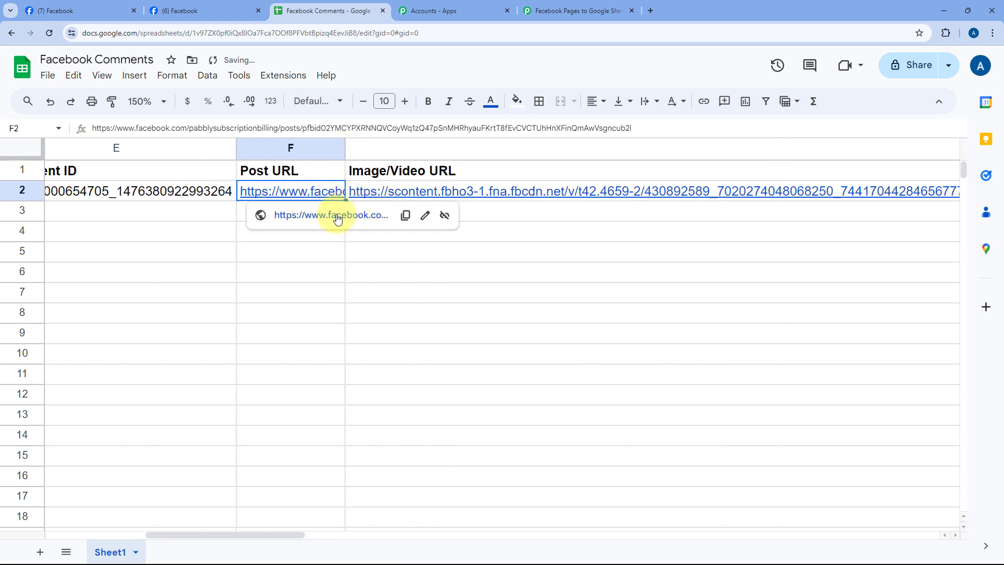
# - Narrow the Image/Video URL column to slightly wider than its heading
pyautogui.click(419, 193)
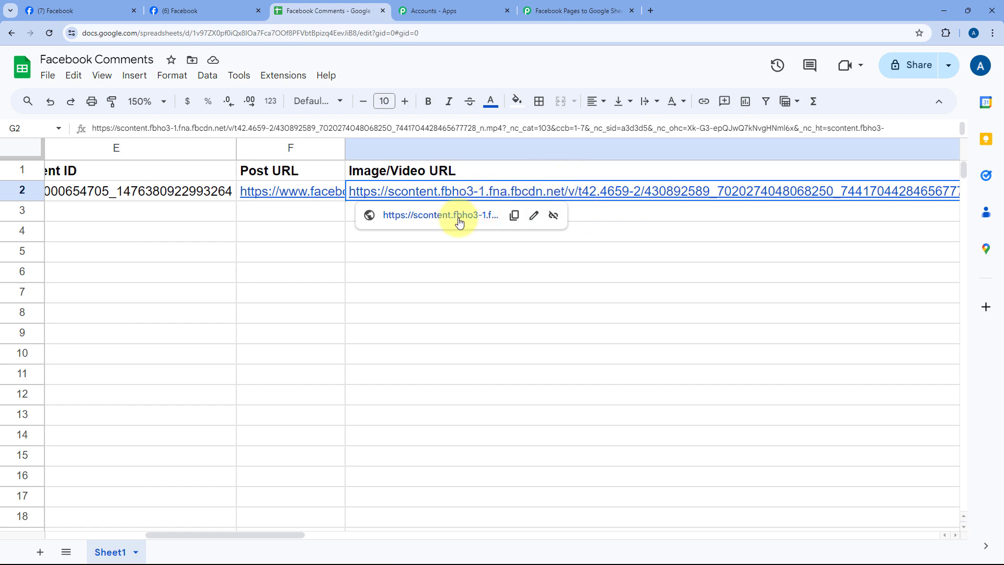
pyautogui.hscroll(5, 727, 194)
pyautogui.hscroll(8, 827, 167)
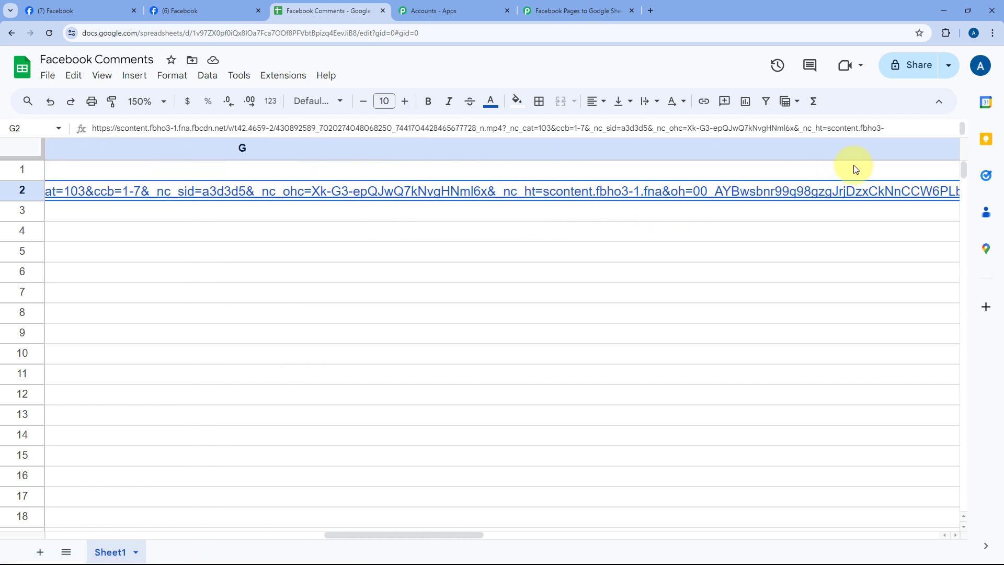
pyautogui.moveTo(529, 152); pyautogui.dragTo(15, 151)
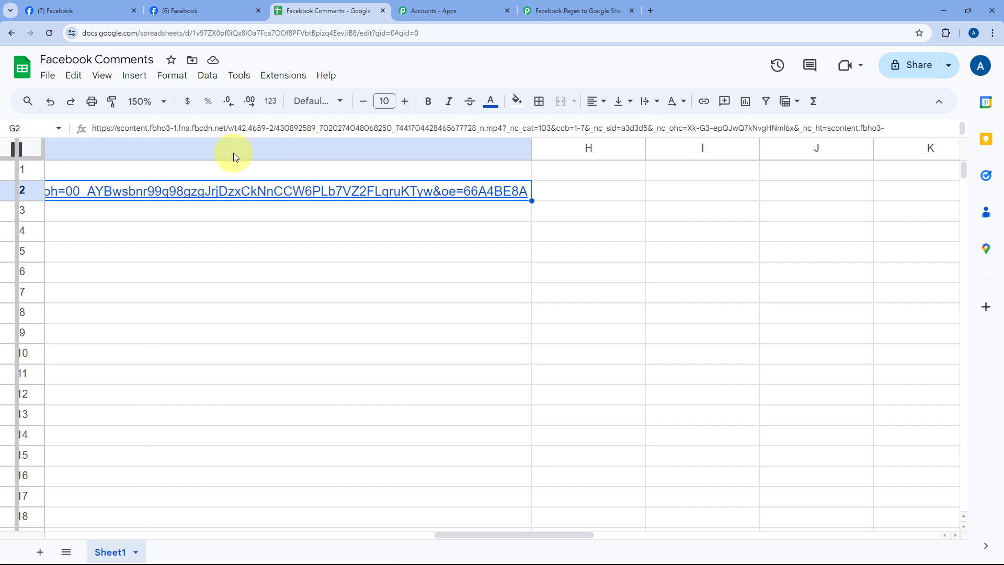
pyautogui.moveTo(791, 154); pyautogui.dragTo(217, 148)
pyautogui.moveTo(704, 148); pyautogui.dragTo(246, 149)
pyautogui.moveTo(538, 148); pyautogui.dragTo(408, 148)
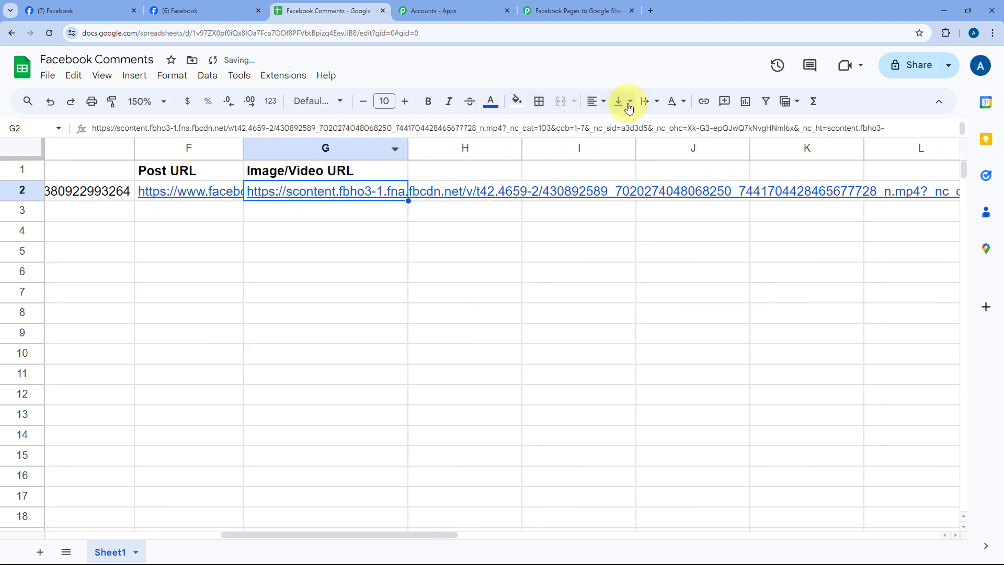
# - Set the text wrapping of Image/Video URL cell G2 to Clip and return to the sheet's first columns
pyautogui.click(649, 101)
pyautogui.click(683, 133)
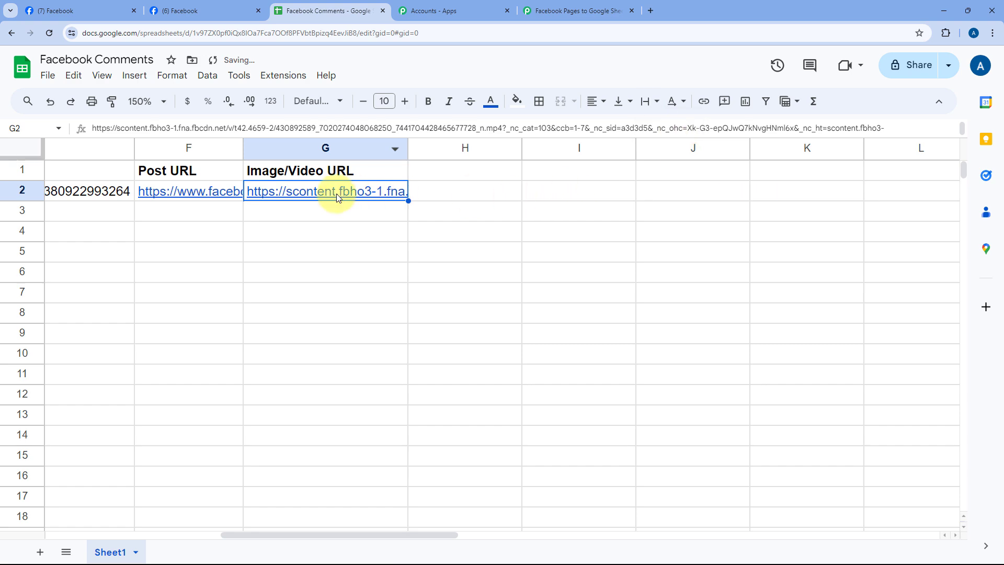
pyautogui.click(241, 219)
pyautogui.hscroll(-5, 241, 219)
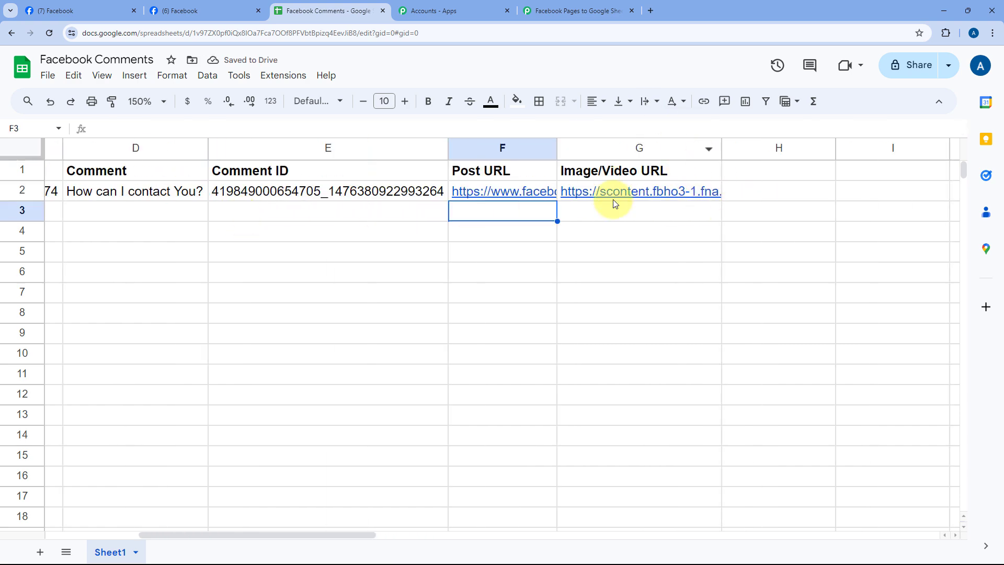
pyautogui.hscroll(-5, 732, 210)
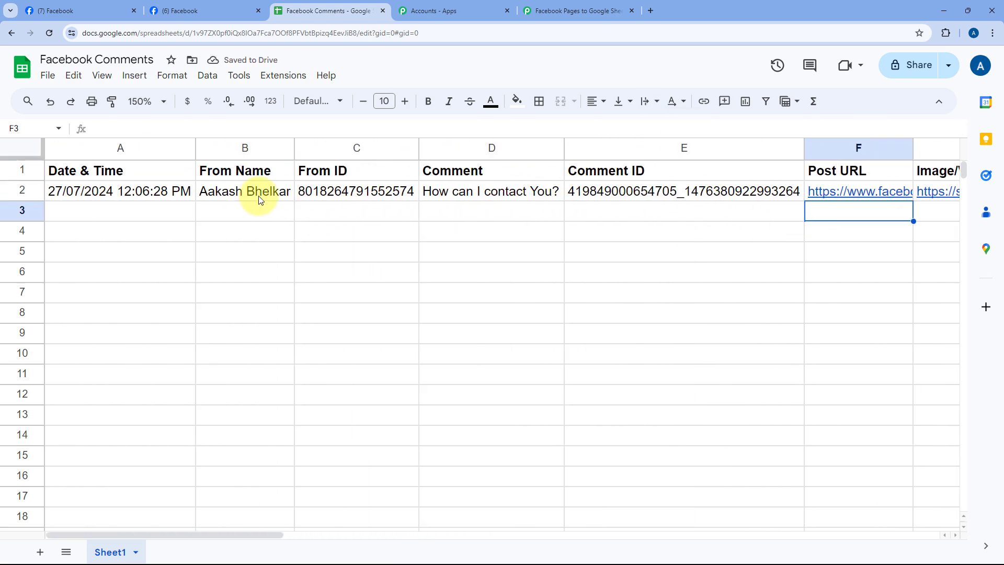
# - Open the Facebook post linked in the Post URL cell of row 2
pyautogui.click(172, 210)
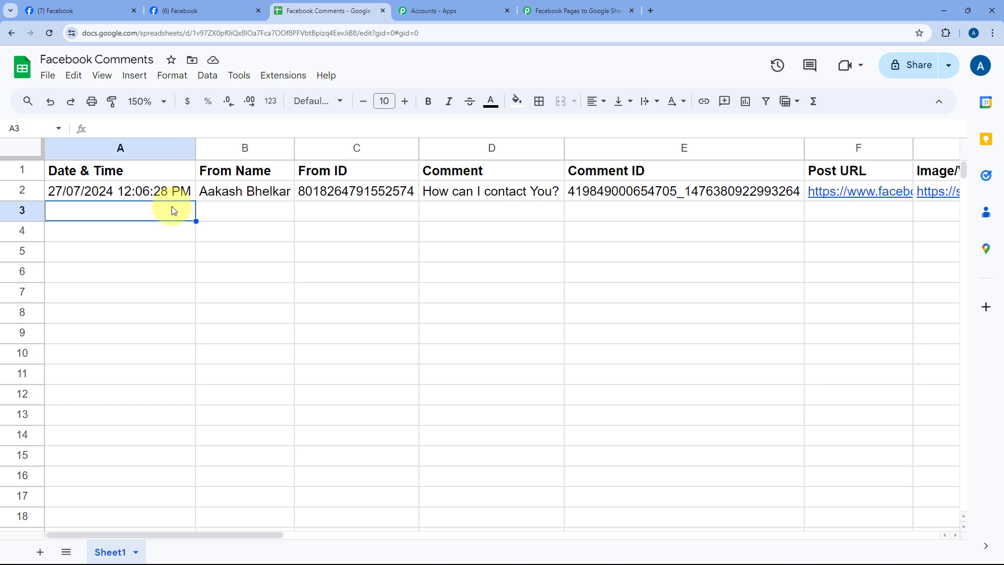
pyautogui.click(858, 193)
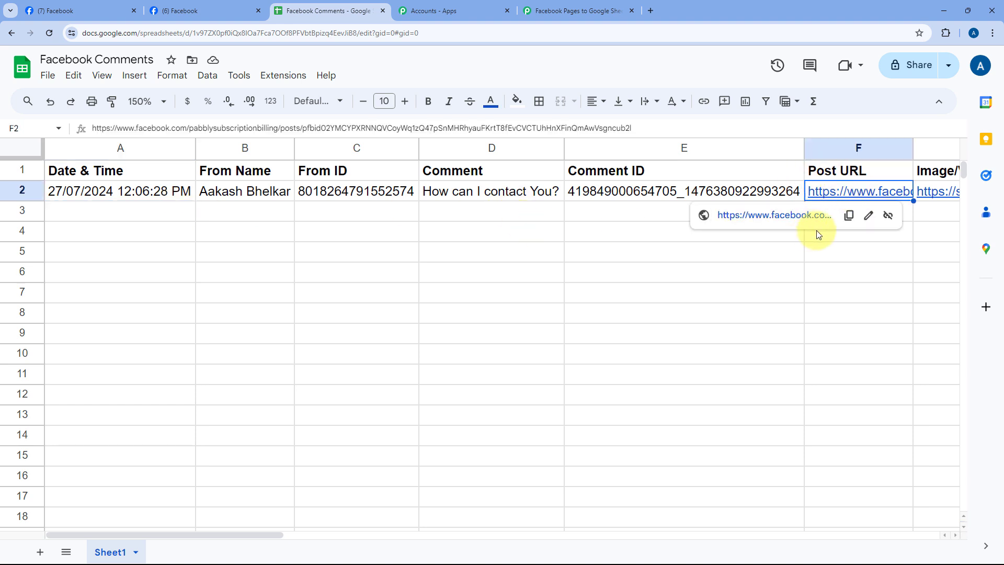
pyautogui.click(773, 216)
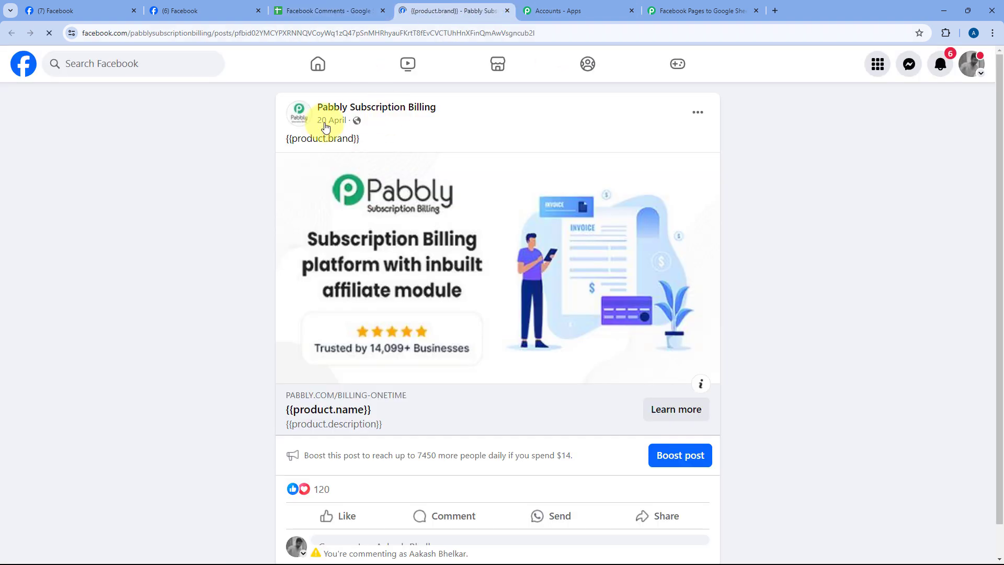
# - Post the comment "We are testing this automation." on the Pabbly Subscription Billing post
pyautogui.scroll(-1, 236, 198)
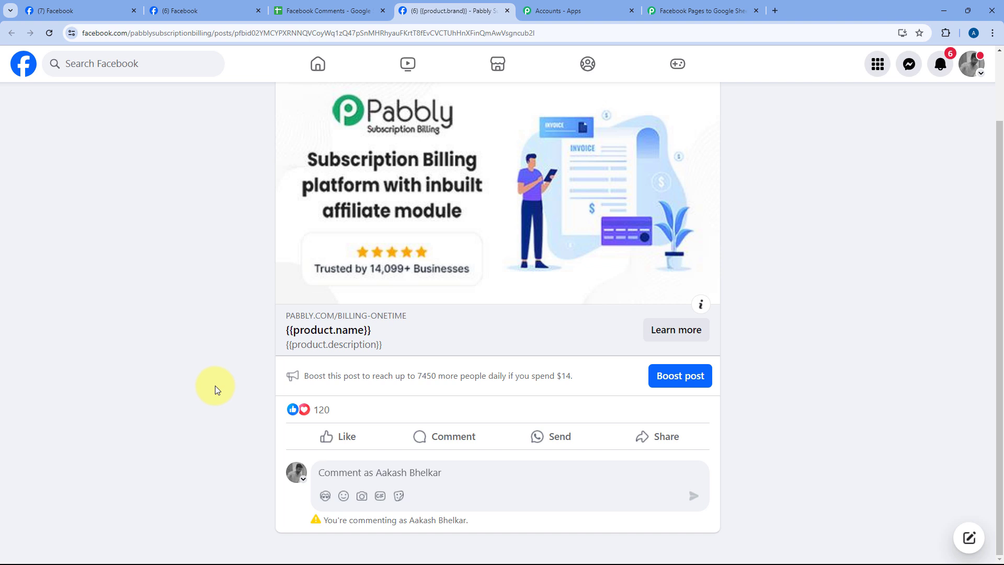
pyautogui.write('We are')
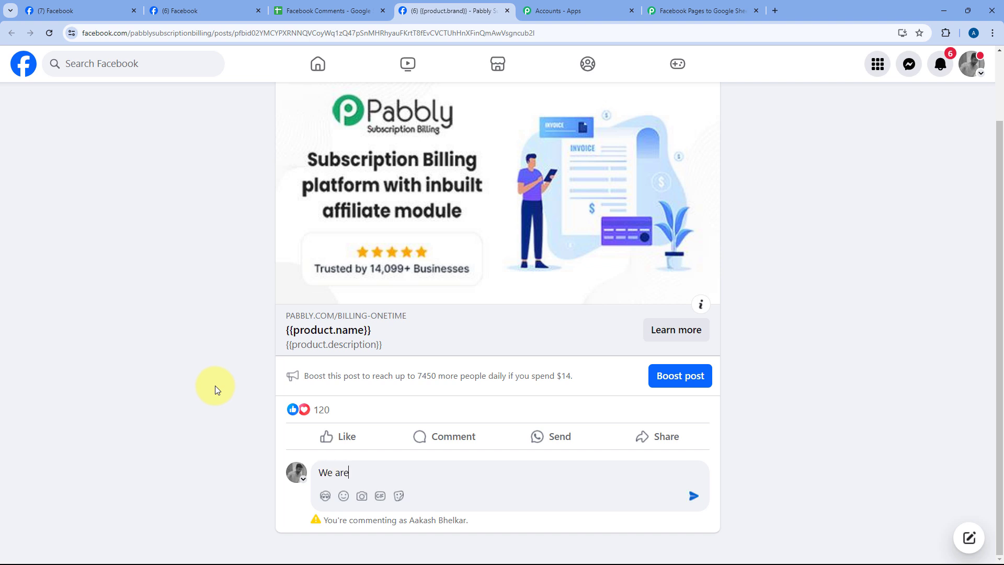
pyautogui.write(' testing this automation.')
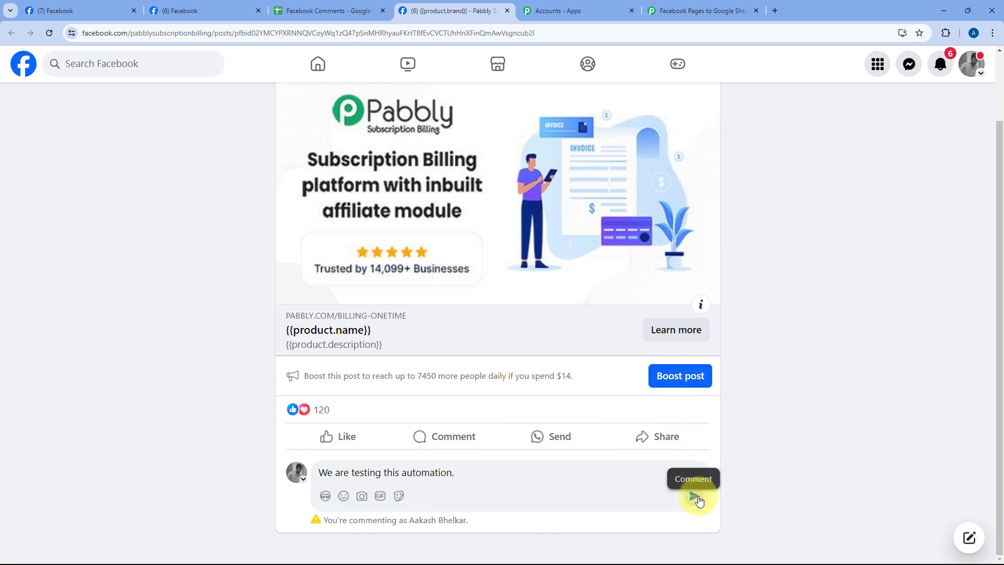
pyautogui.click(694, 497)
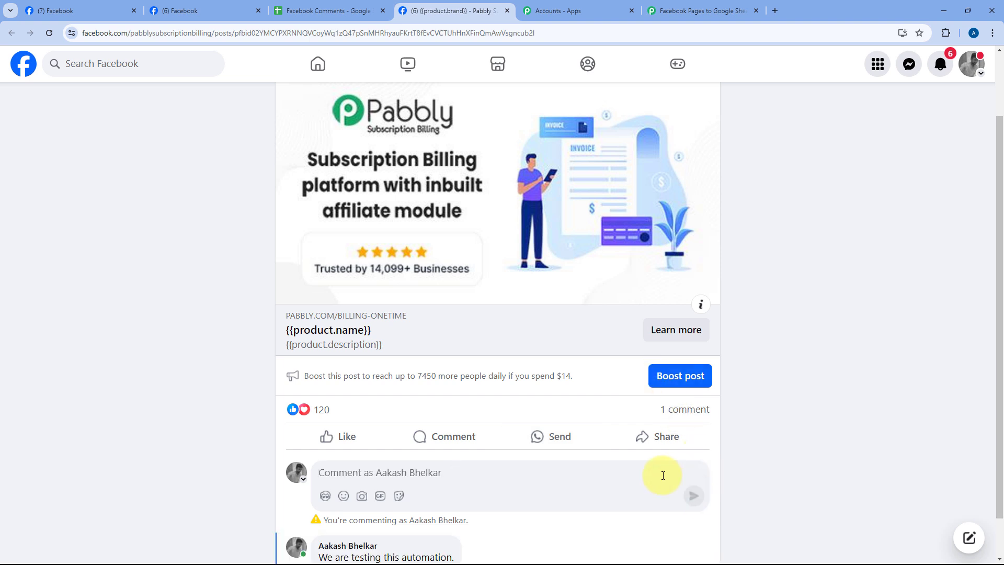
pyautogui.scroll(-1, 251, 424)
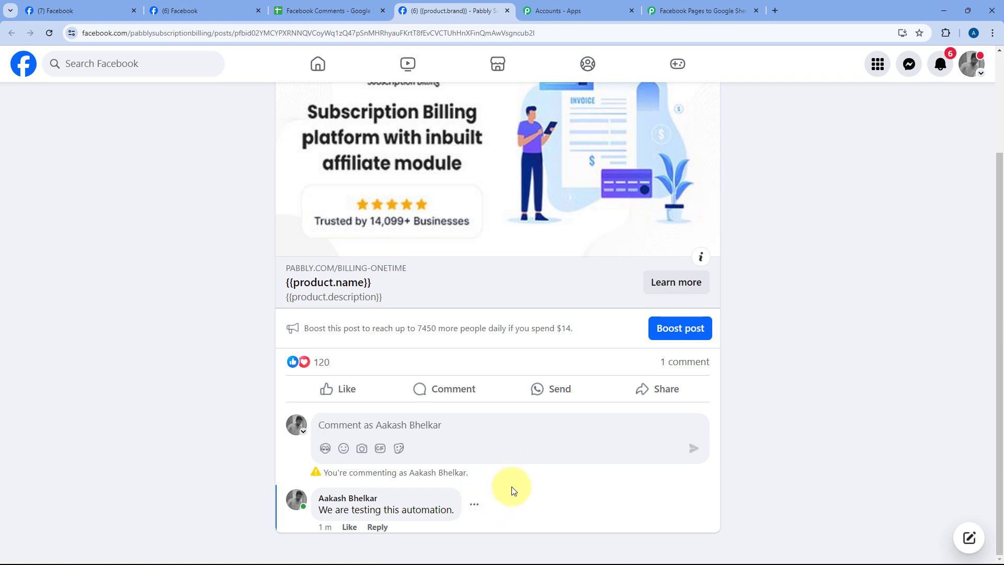
# - Check row 3 of the Facebook Comments sheet from From Name through Comment ID, comparing its comment text with the Facebook post
pyautogui.click(319, 6)
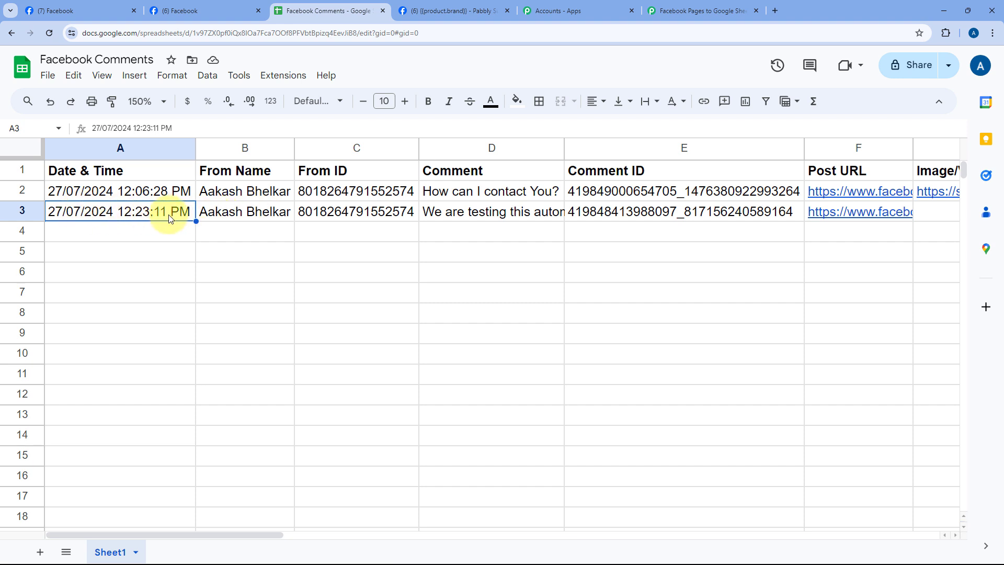
pyautogui.click(281, 214)
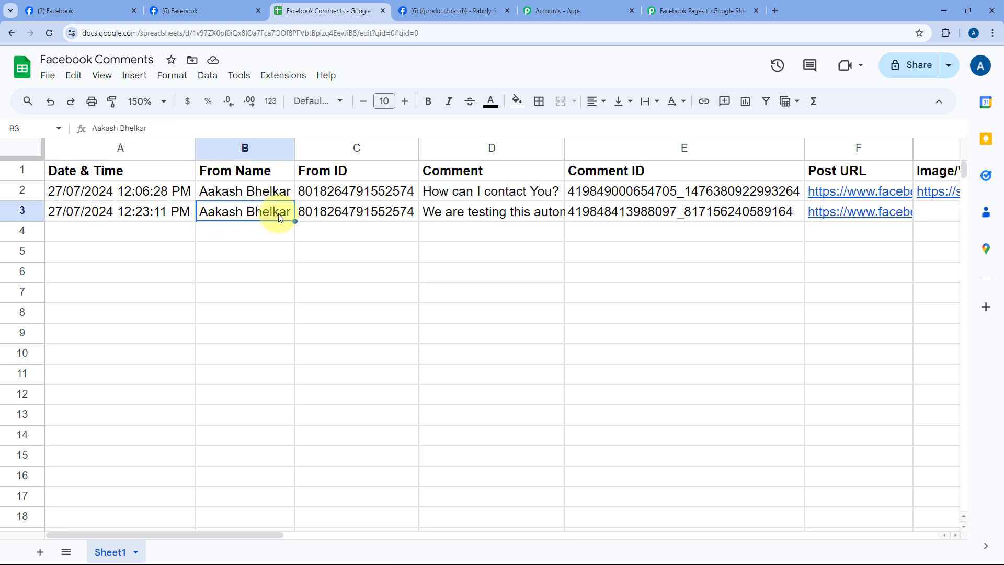
pyautogui.click(349, 213)
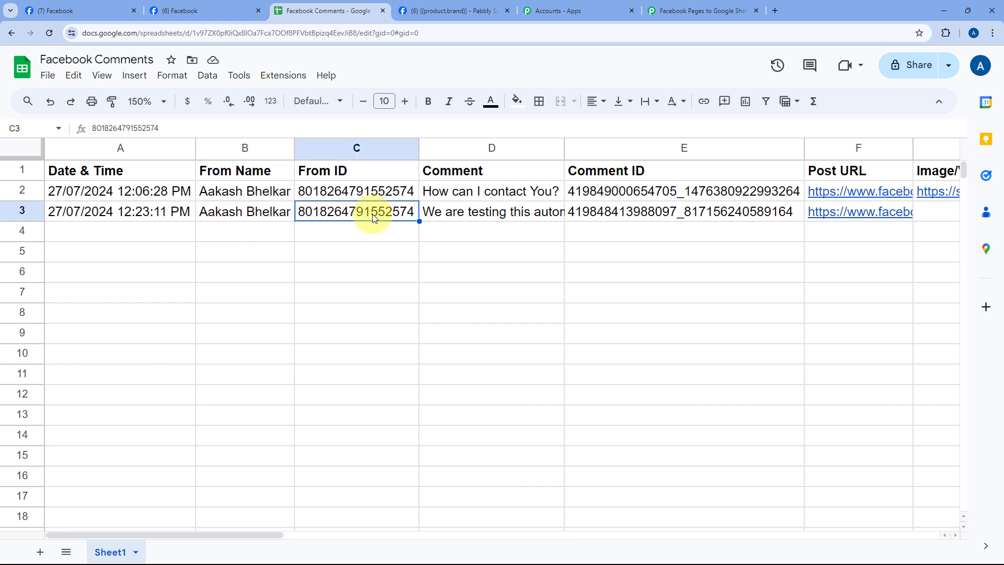
pyautogui.doubleClick(454, 217)
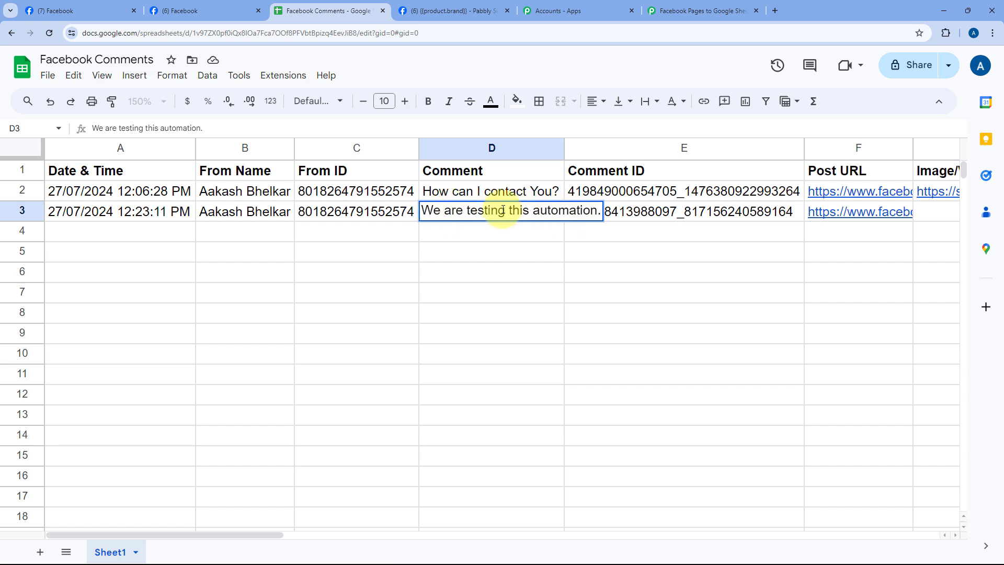
pyautogui.click(485, 15)
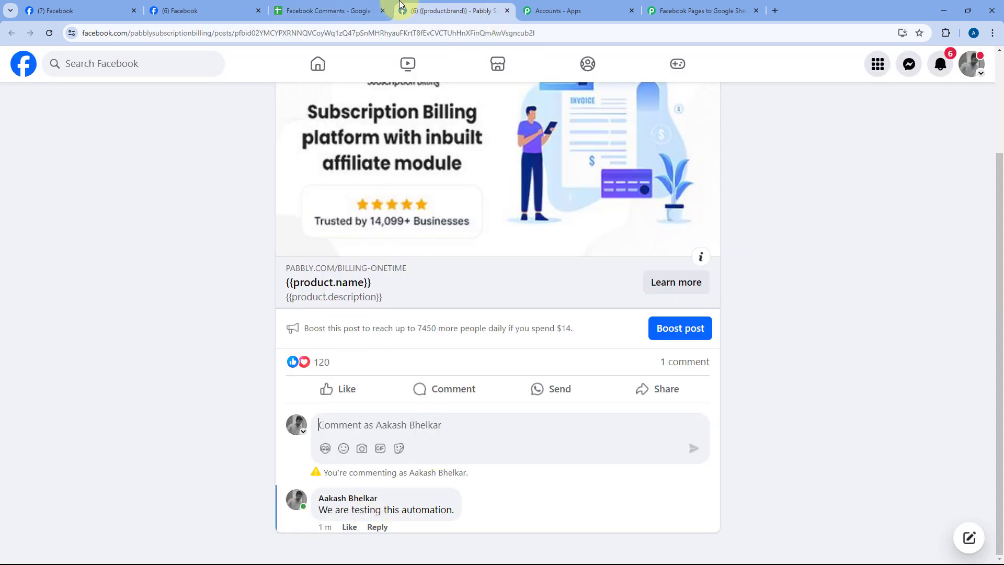
pyautogui.click(364, 9)
pyautogui.click(639, 212)
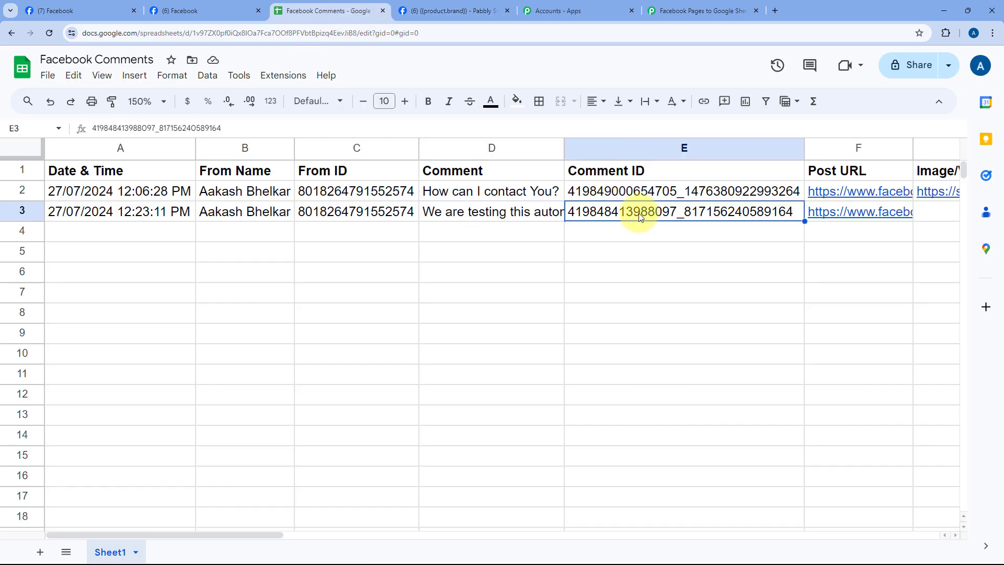
# - Check the Post URL, Comment ID and Image/Video URL cells in row 3 of the Facebook Comments sheet
pyautogui.click(853, 211)
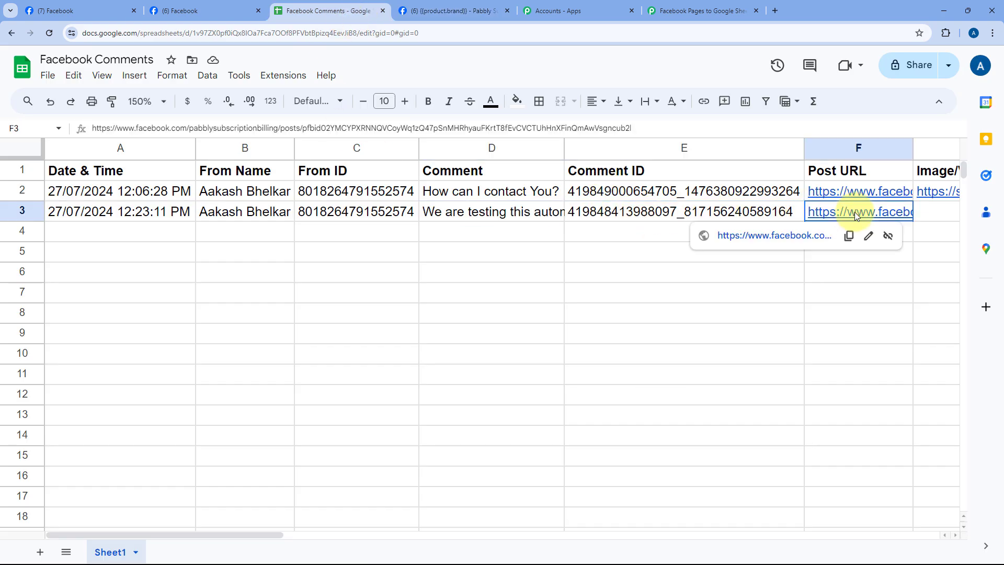
pyautogui.click(779, 211)
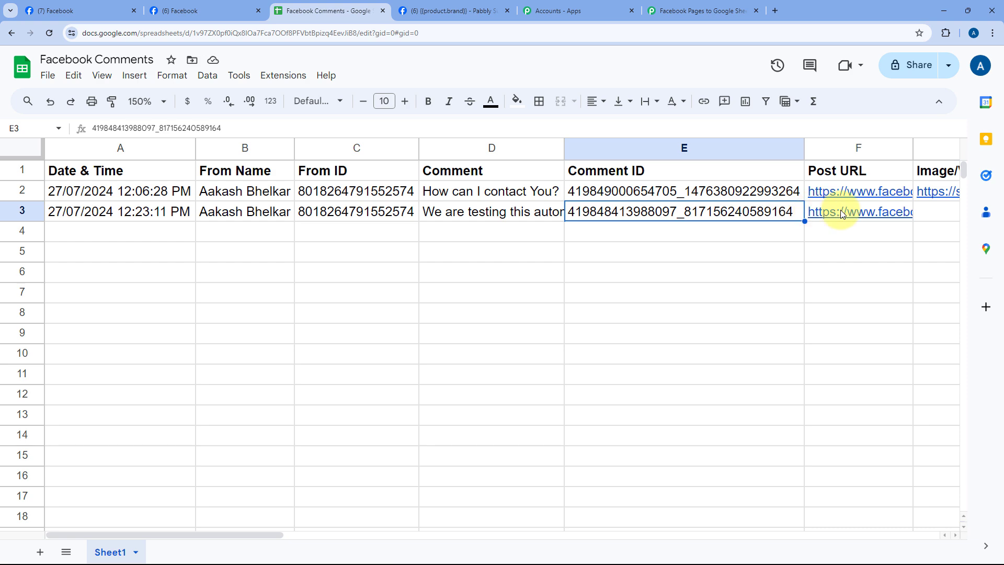
pyautogui.hscroll(5, 727, 213)
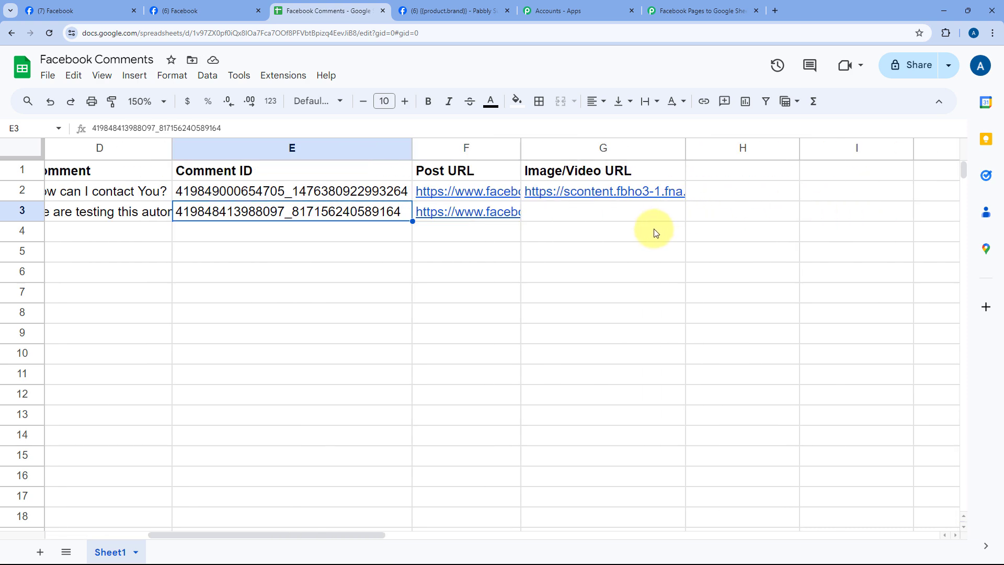
pyautogui.click(599, 211)
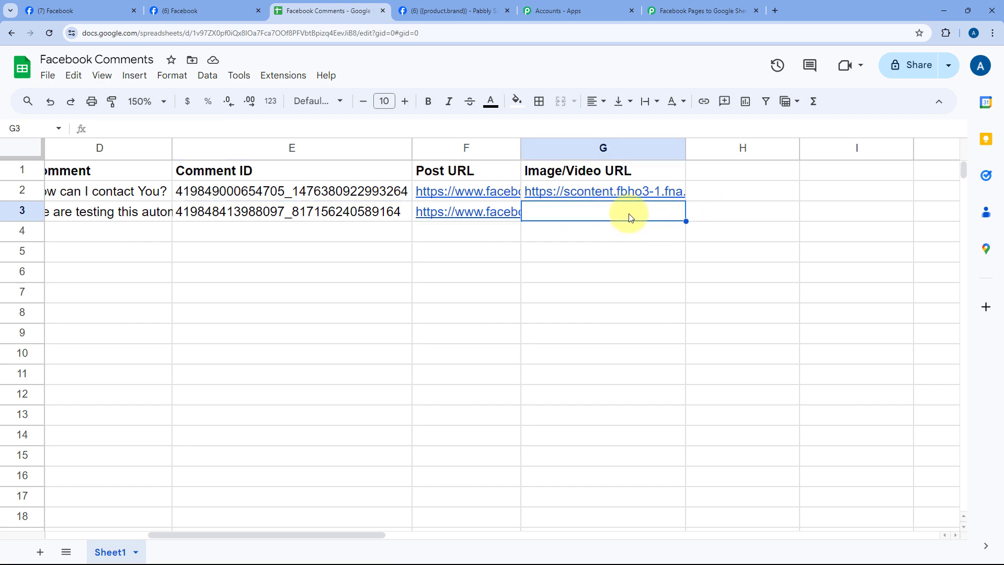
# - Return to the Facebook Pages to Google Sheets workflow in Pabbly Connect and review its trigger and action steps from the beginning
pyautogui.click(704, 11)
pyautogui.scroll(5, 626, 225)
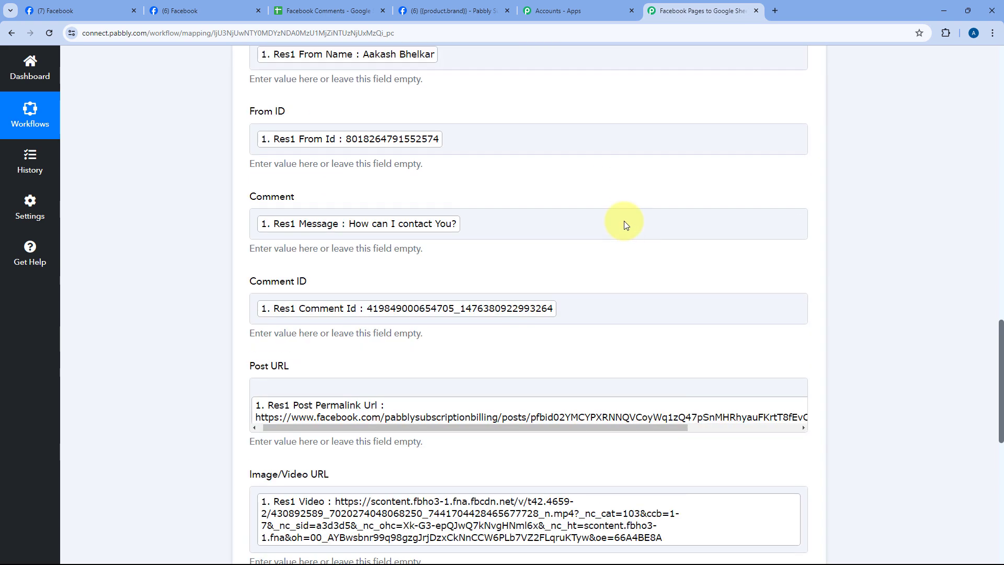
pyautogui.scroll(15, 626, 225)
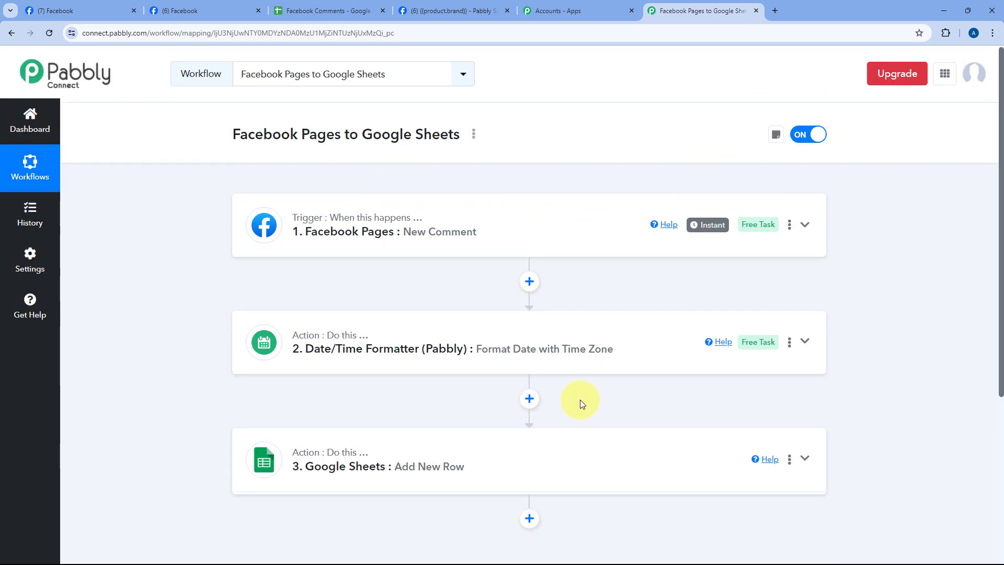